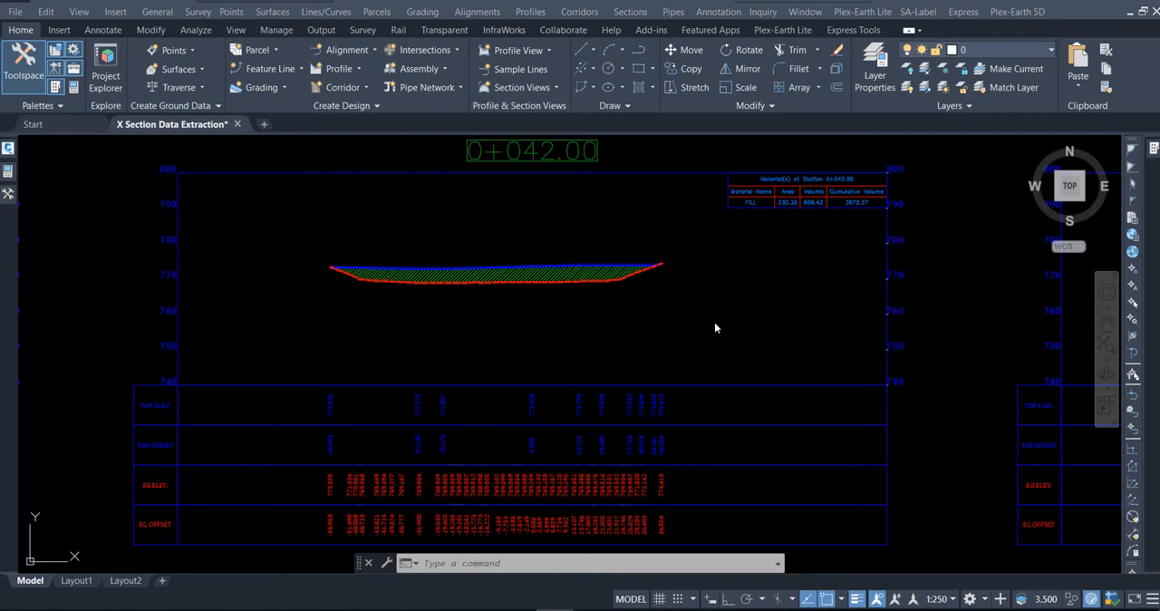
Switch to Excel and copy columns A to C of the NGL sheet into a new blank workbook.
{"action": "left_click", "coordinate": [442, 610]}
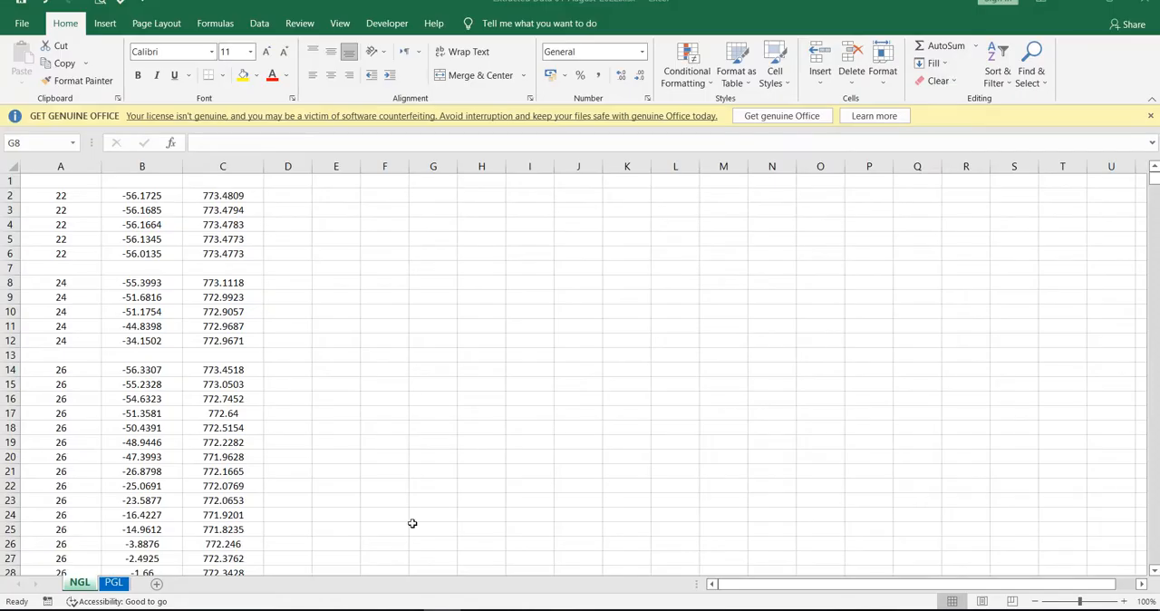
{"action": "left_click", "coordinate": [336, 312]}
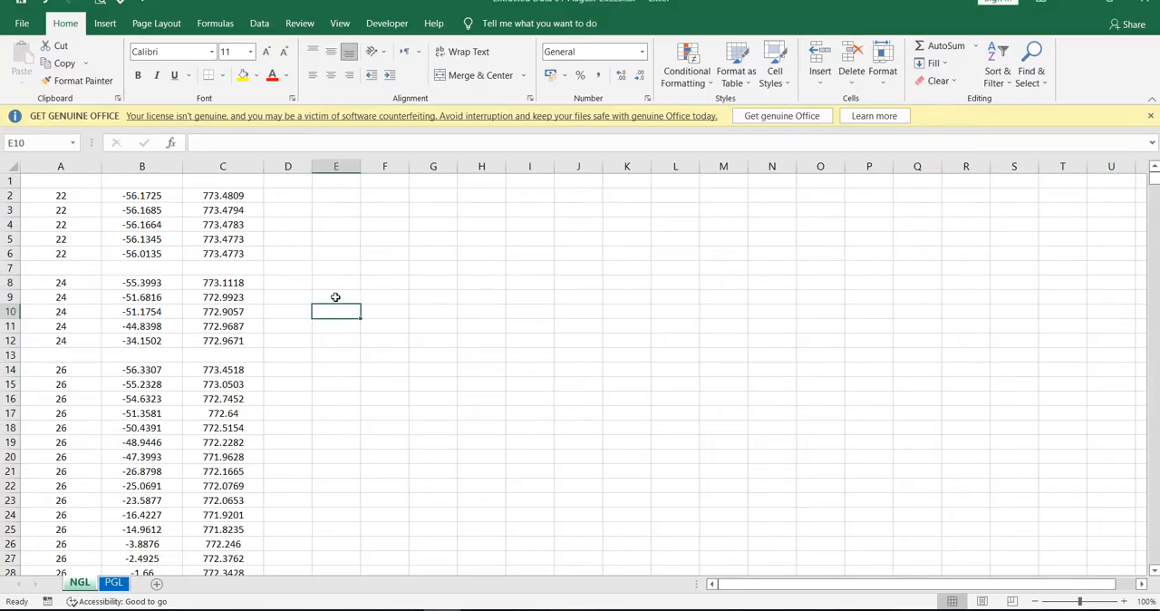
{"action": "left_click", "coordinate": [291, 216]}
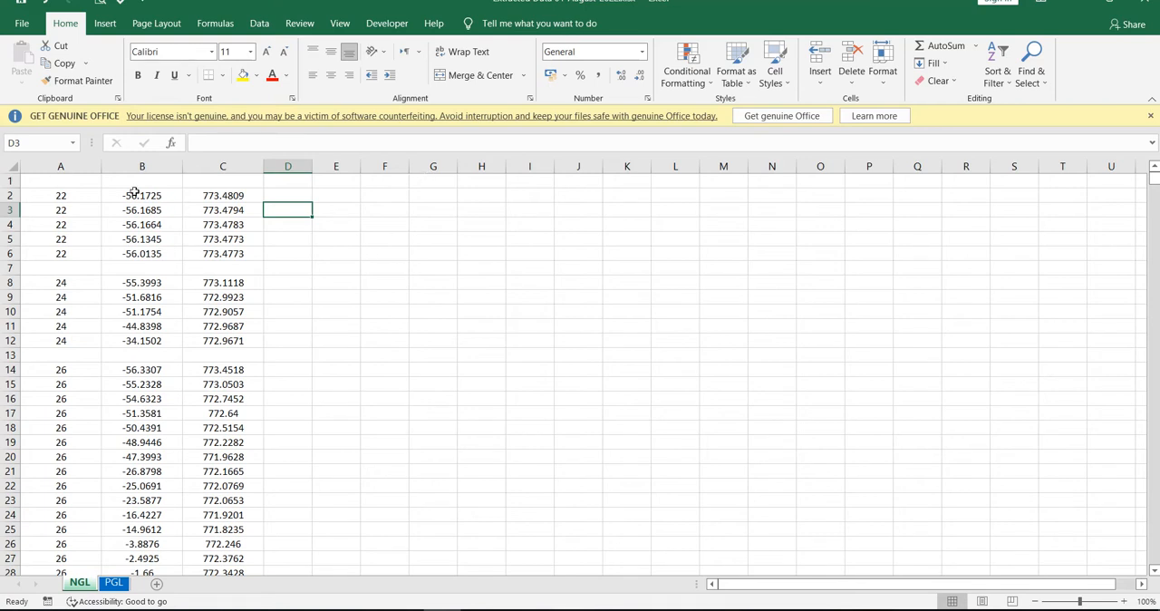
{"action": "left_click_drag", "start_coordinate": [91, 165], "coordinate": [218, 171]}
{"action": "key", "text": "ctrl+c"}
{"action": "key", "text": "ctrl+n"}
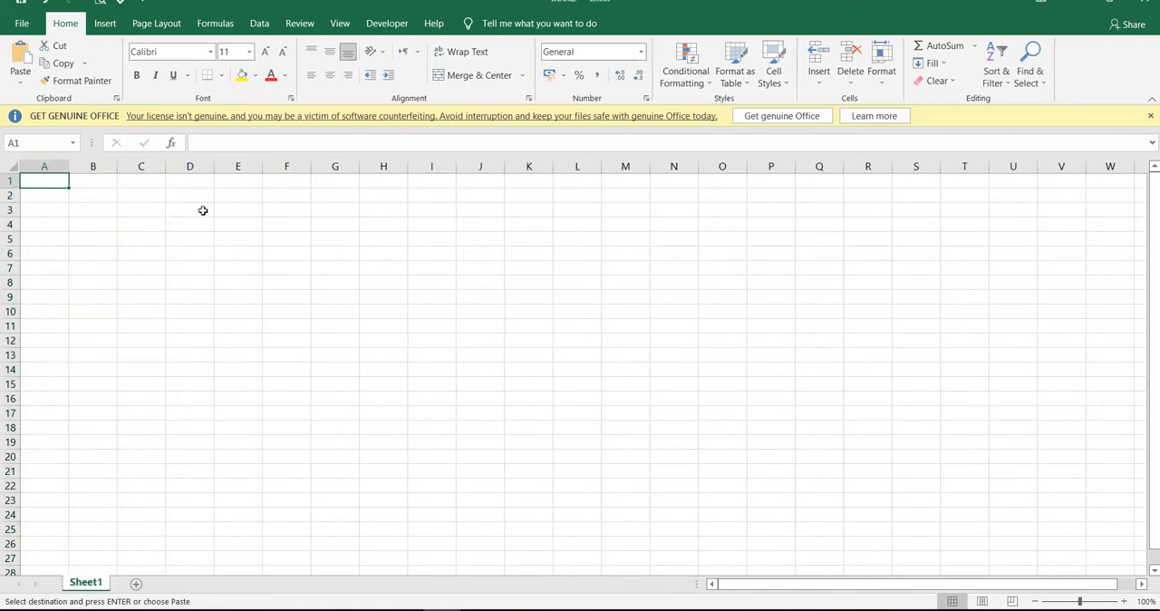
{"action": "key", "text": "ctrl+v"}
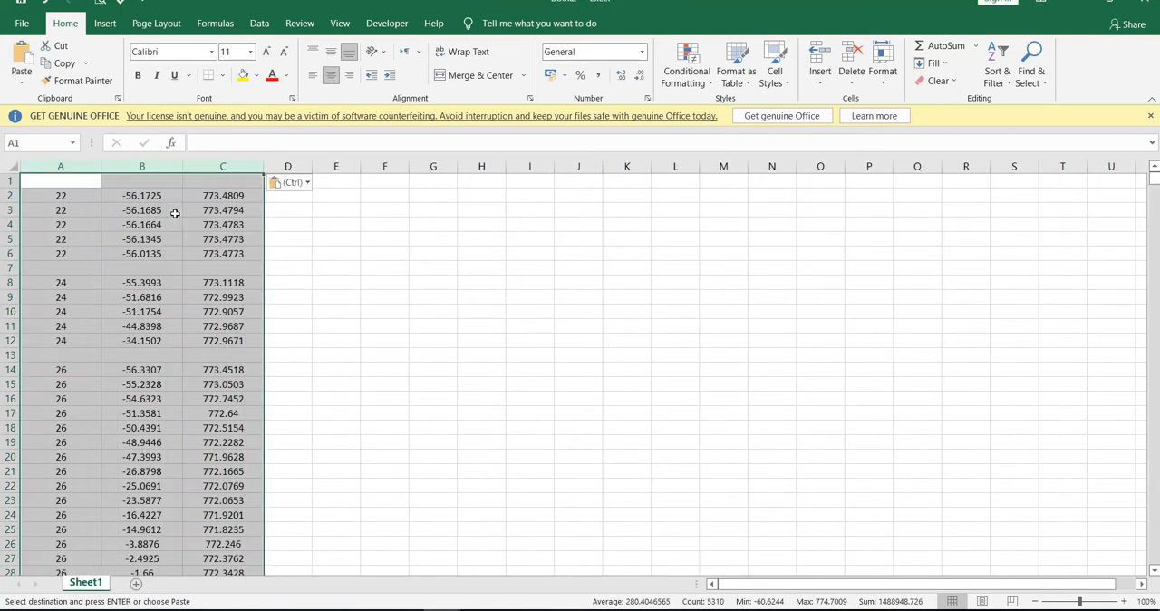
{"action": "left_click", "coordinate": [85, 210]}
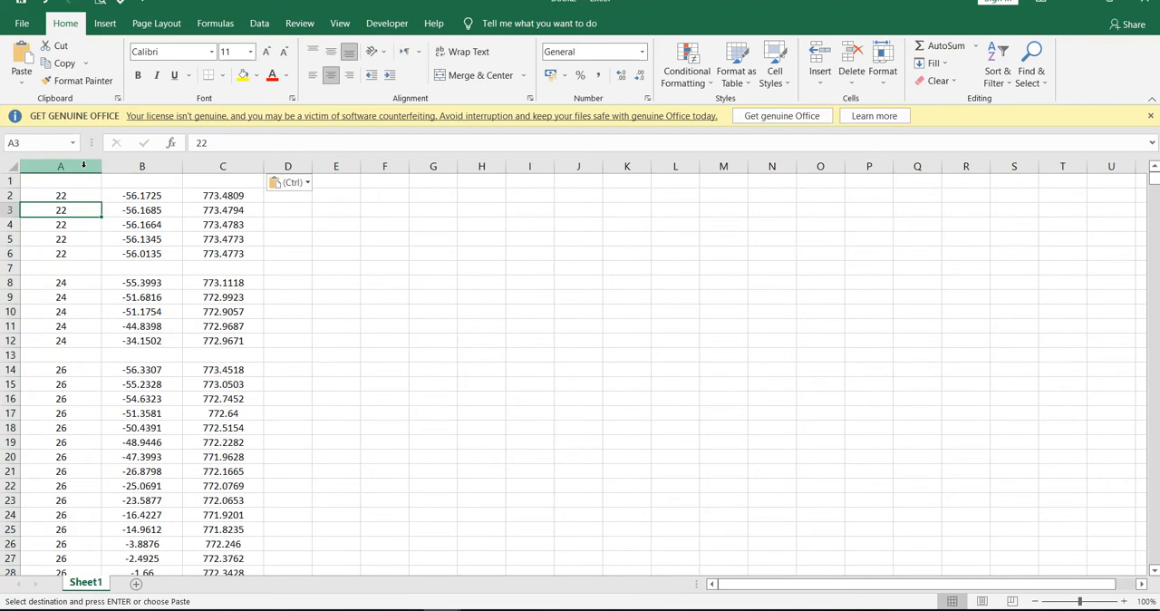
Filter column A to show only the blank cells.
{"action": "left_click", "coordinate": [83, 165]}
{"action": "left_click", "coordinate": [994, 80]}
{"action": "left_click", "coordinate": [1006, 156]}
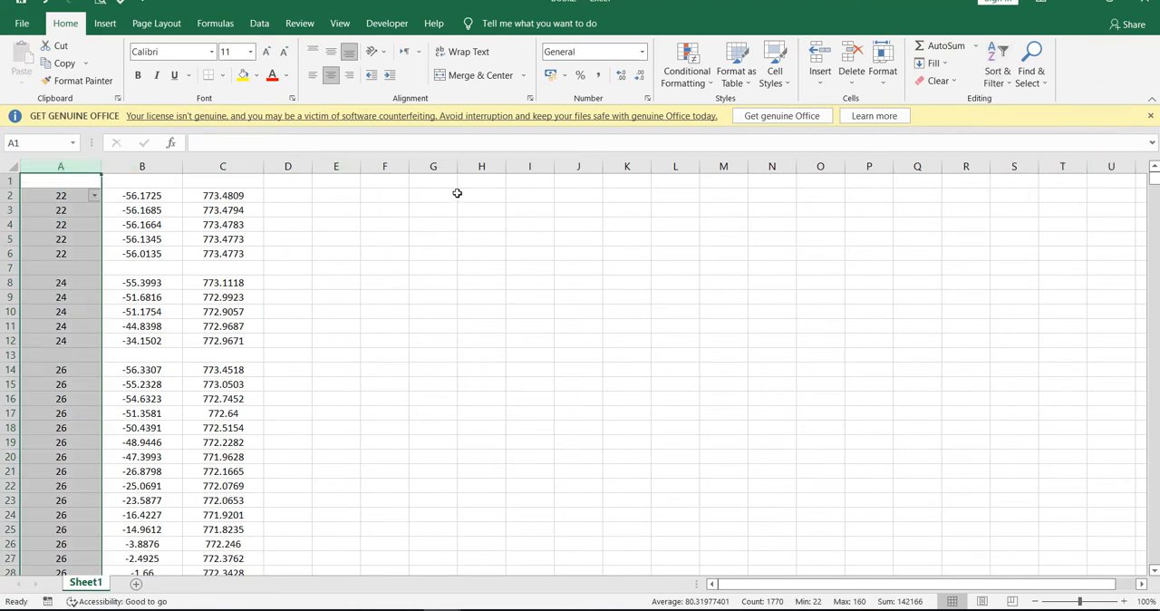
{"action": "left_click", "coordinate": [94, 195]}
{"action": "left_click", "coordinate": [71, 362]}
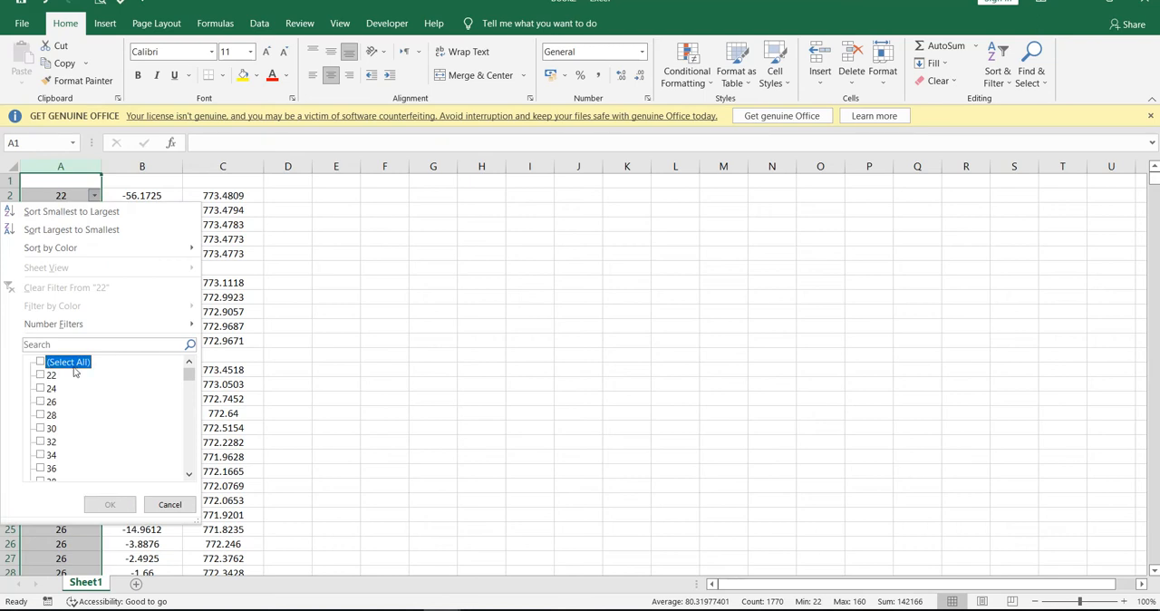
{"action": "scroll", "coordinate": [68, 417], "scroll_direction": "down", "scroll_amount": 20}
{"action": "left_click", "coordinate": [63, 468]}
{"action": "left_click", "coordinate": [113, 504]}
{"action": "left_click", "coordinate": [456, 441]}
{"action": "left_click", "coordinate": [383, 363]}
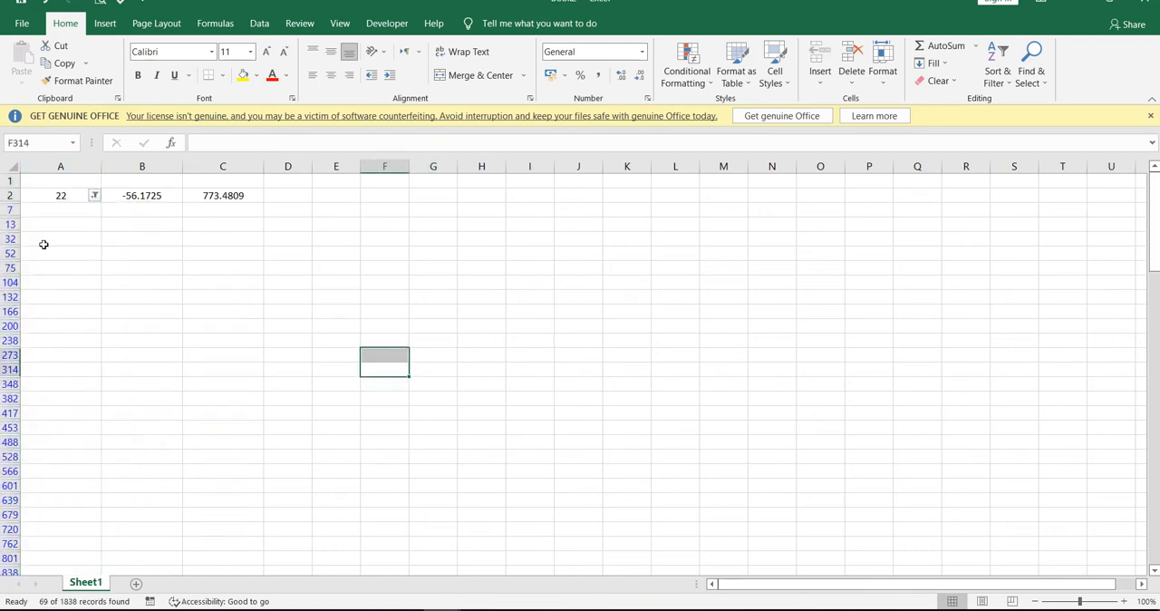
Delete the filtered blank rows from row 7 downward and reset the column A filter to Select All.
{"action": "left_click", "coordinate": [8, 209]}
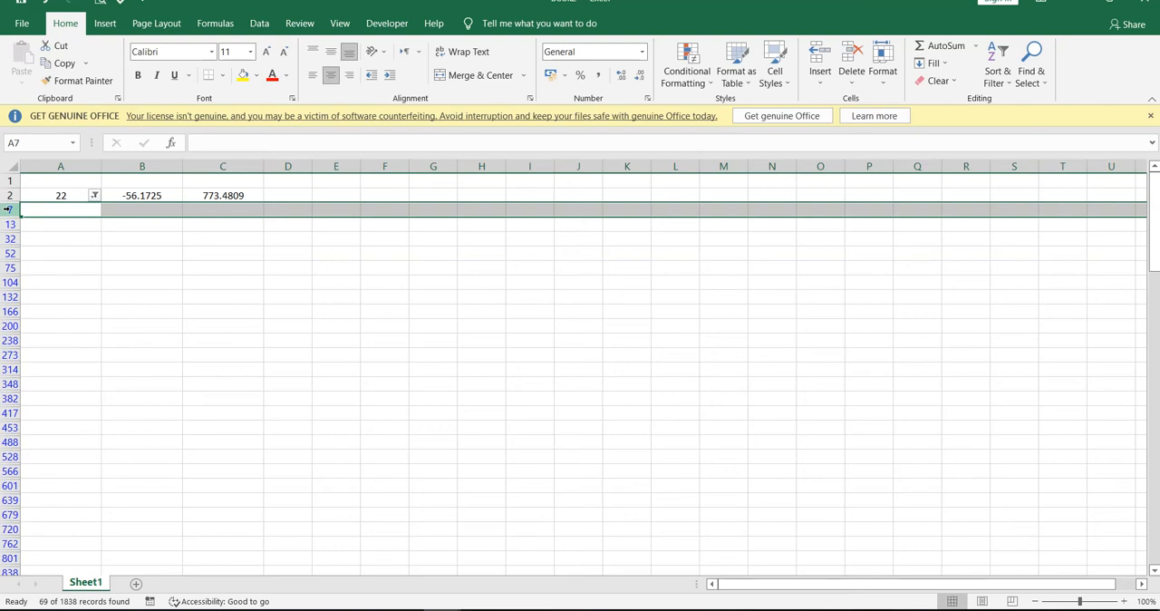
{"action": "key", "text": "ctrl+shift+Down"}
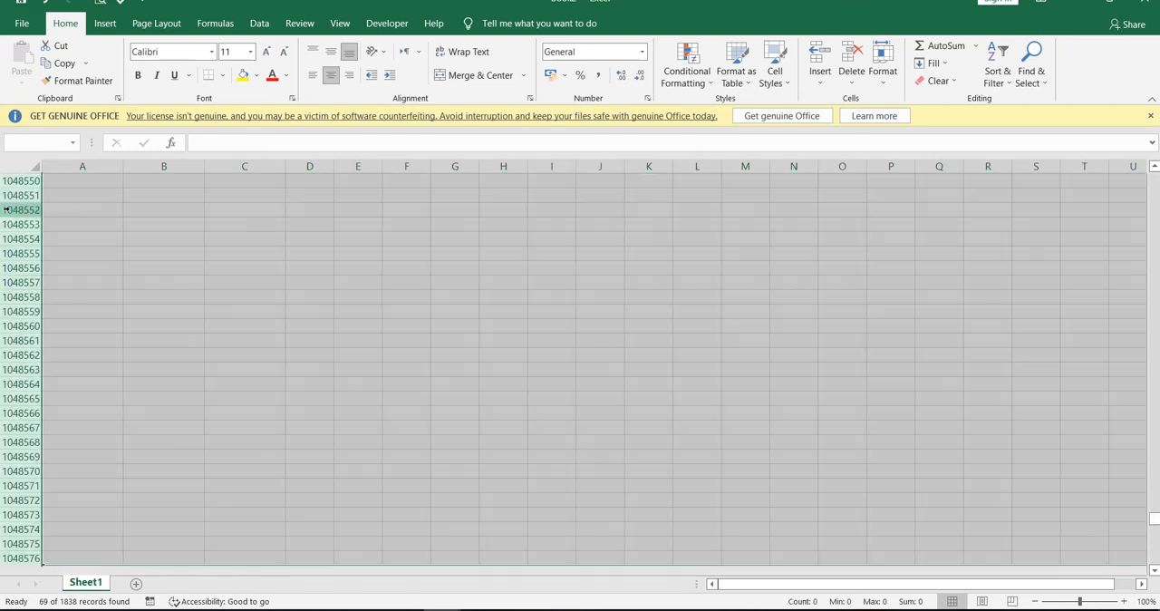
{"action": "key", "text": "ctrl+minus"}
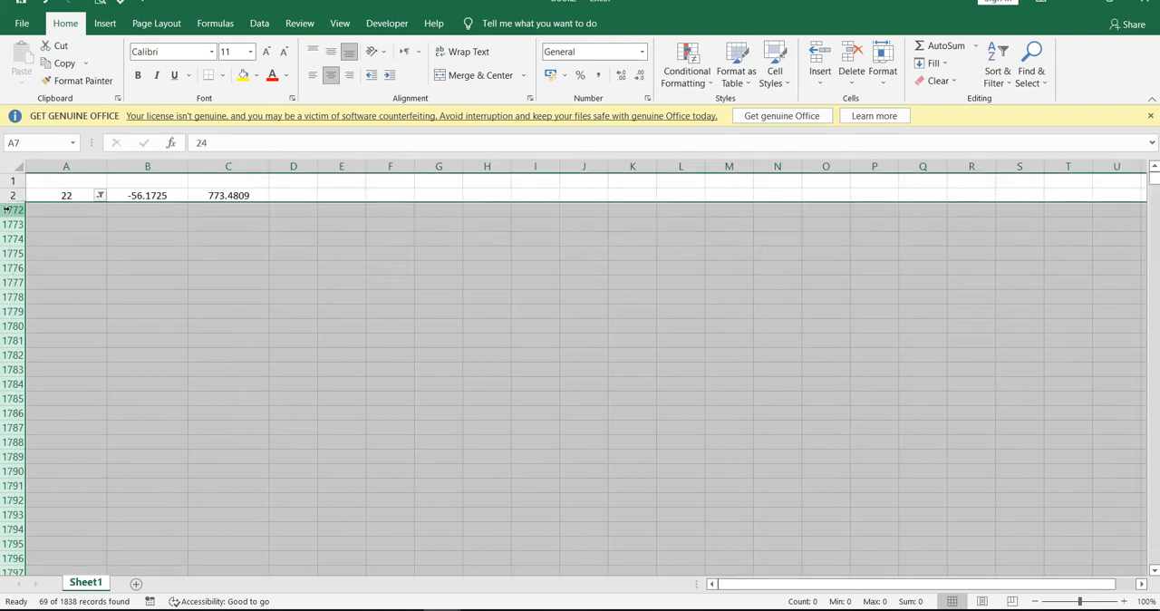
{"action": "left_click", "coordinate": [228, 238]}
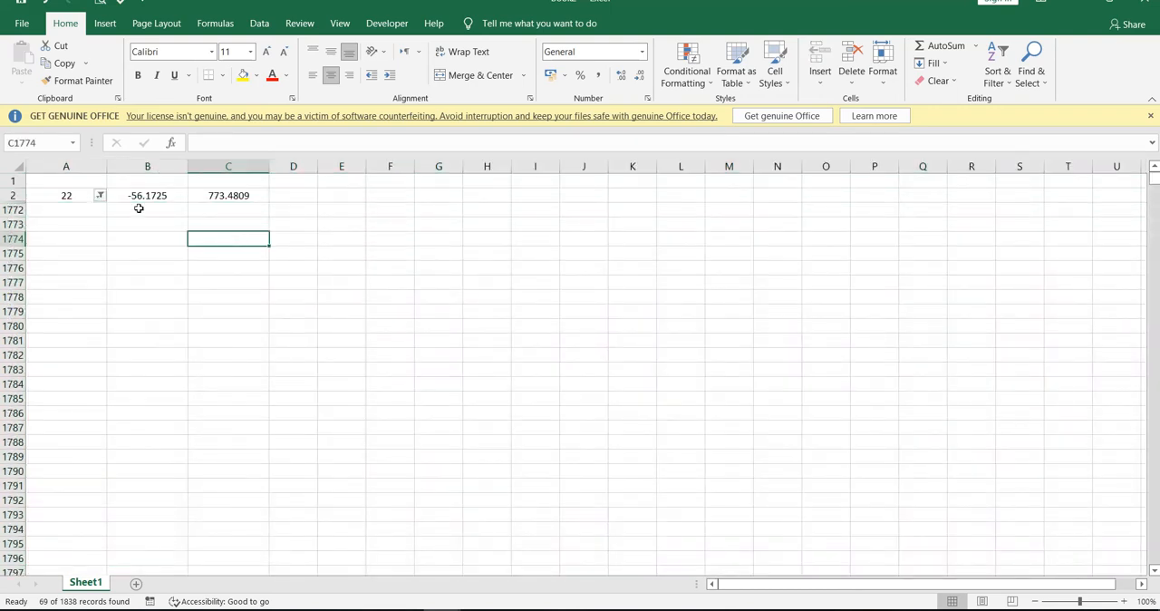
{"action": "left_click", "coordinate": [101, 196]}
{"action": "left_click", "coordinate": [64, 363]}
{"action": "left_click", "coordinate": [121, 503]}
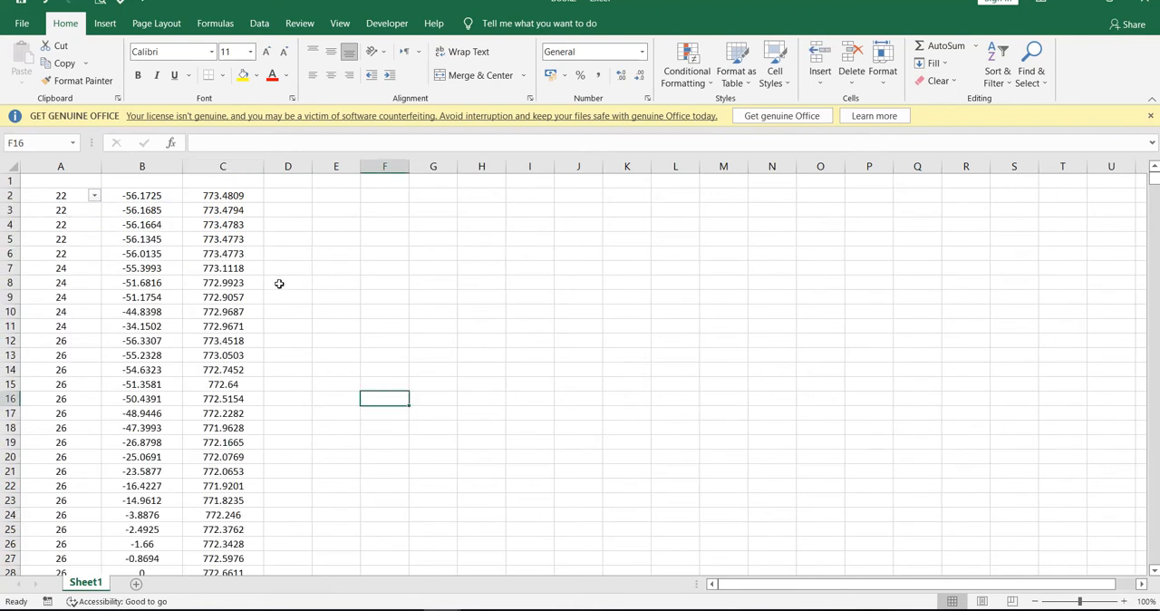
{"action": "left_click", "coordinate": [288, 196]}
{"action": "type", "text": "="}
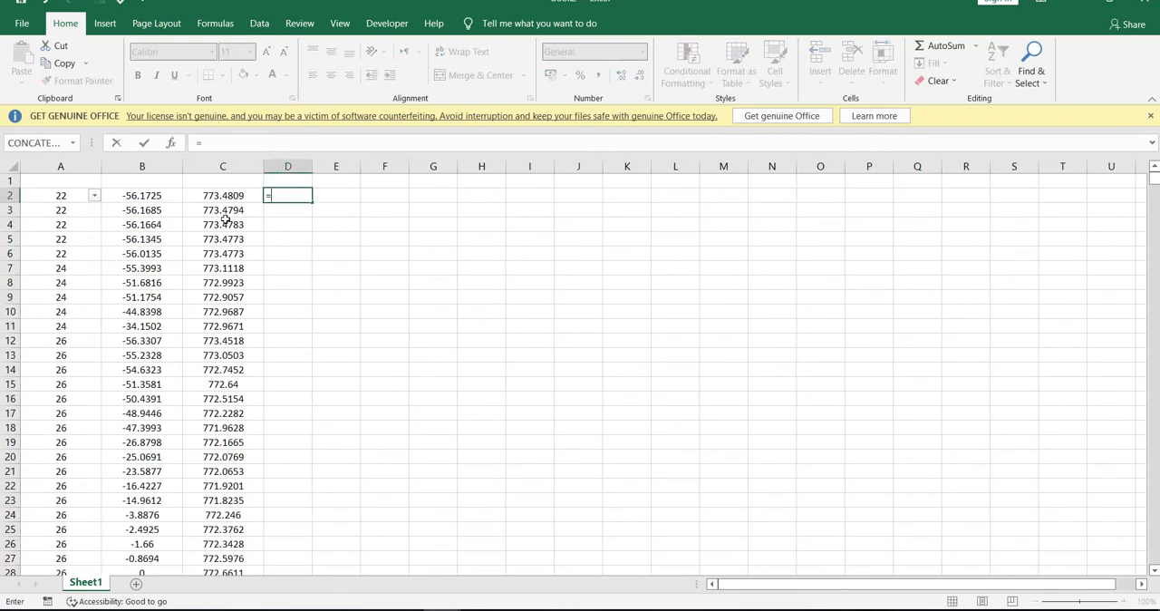
{"action": "left_click", "coordinate": [40, 143]}
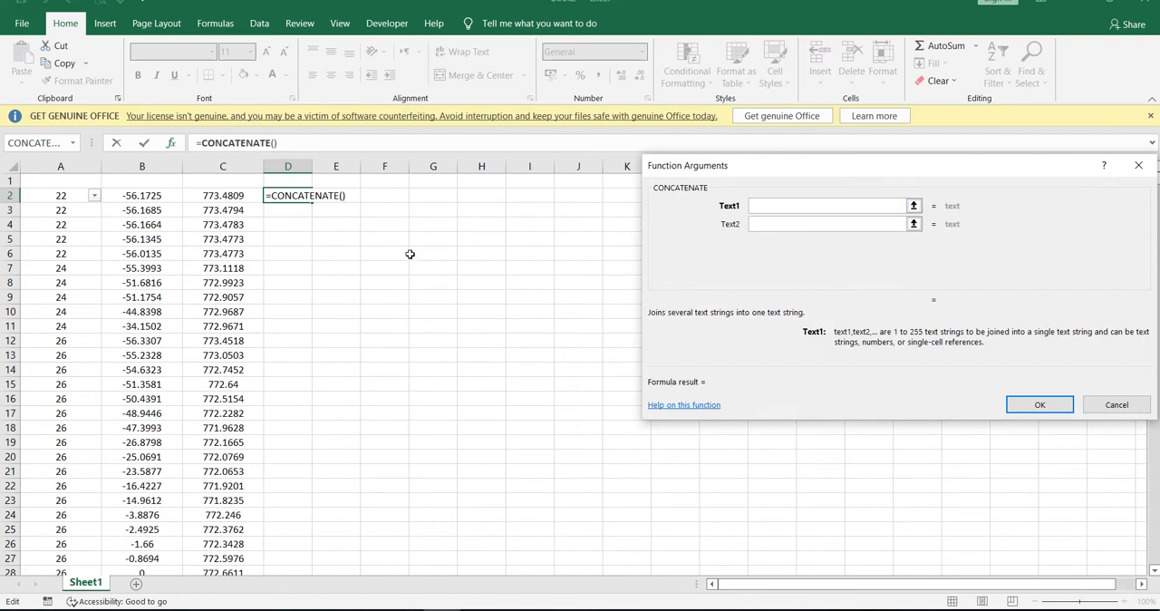
{"action": "left_click", "coordinate": [1119, 410]}
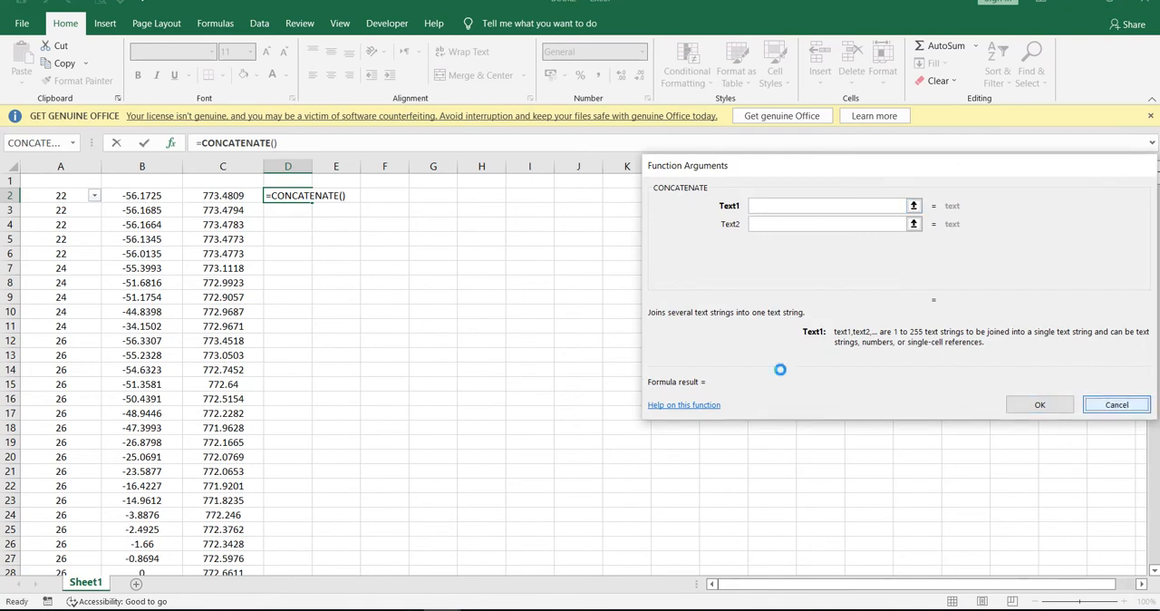
Delete the empty first row and remove the filter from column A.
{"action": "left_click", "coordinate": [8, 180]}
{"action": "key", "text": "ctrl+minus"}
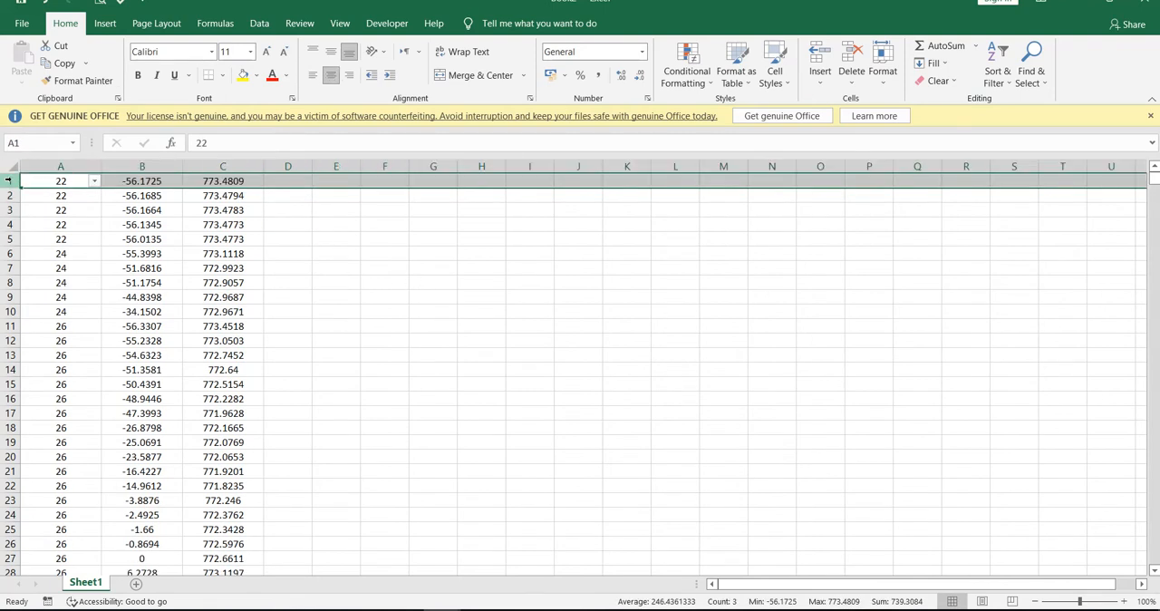
{"action": "left_click", "coordinate": [996, 80]}
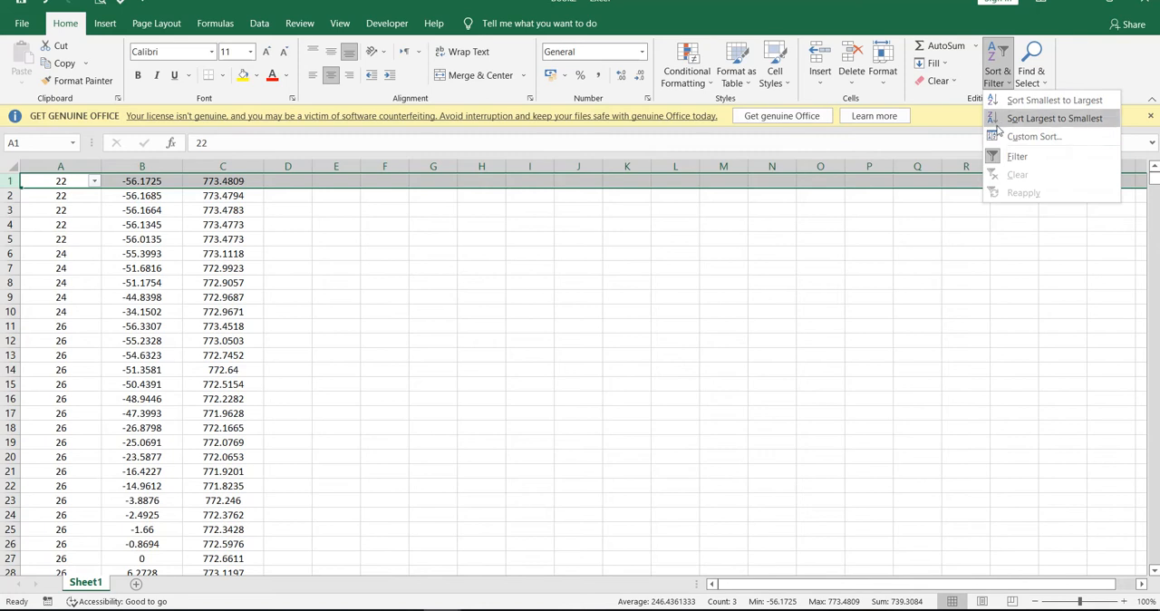
{"action": "left_click", "coordinate": [529, 233]}
{"action": "left_click", "coordinate": [547, 236]}
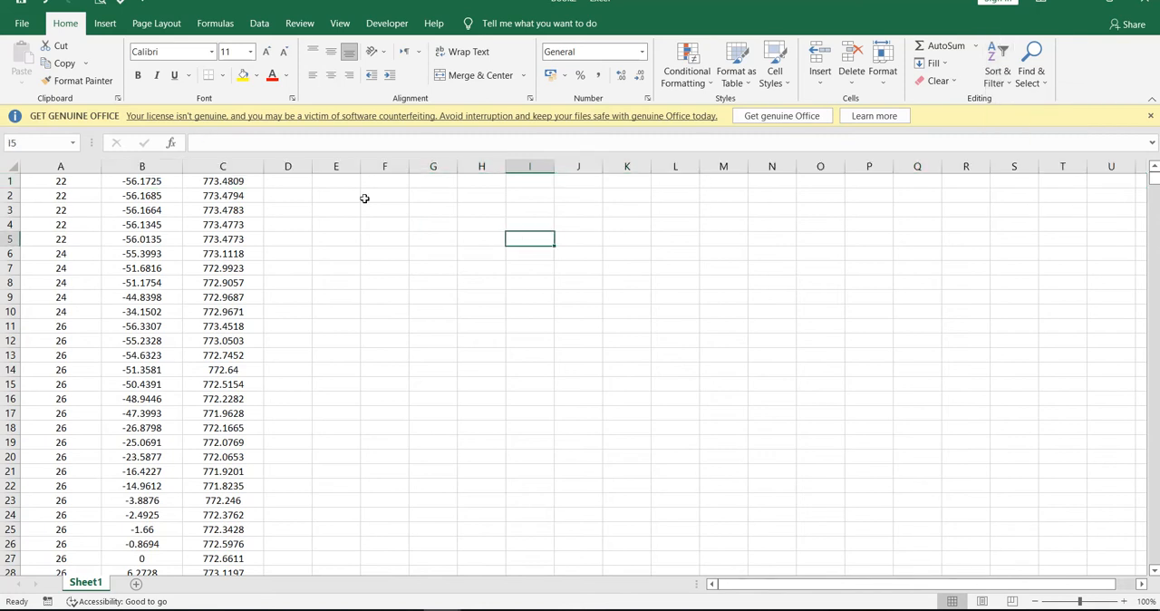
Save the workbook in the 30-Jul-2022 folder as Text (Tab delimited) with the file name "St offset Elev".
{"action": "left_click", "coordinate": [22, 25]}
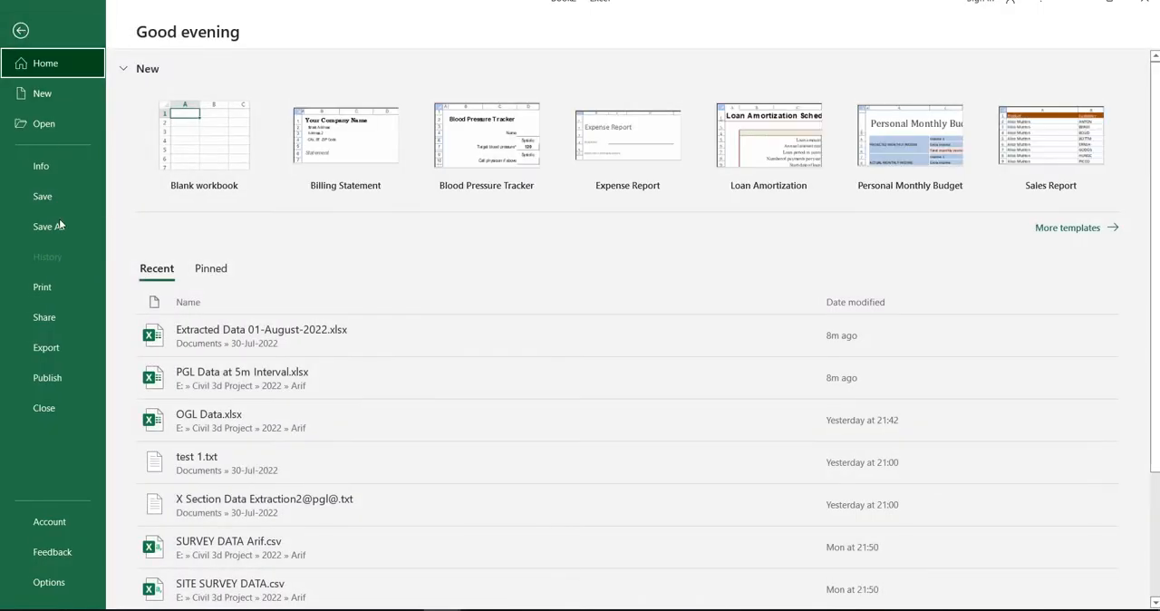
{"action": "left_click", "coordinate": [57, 226]}
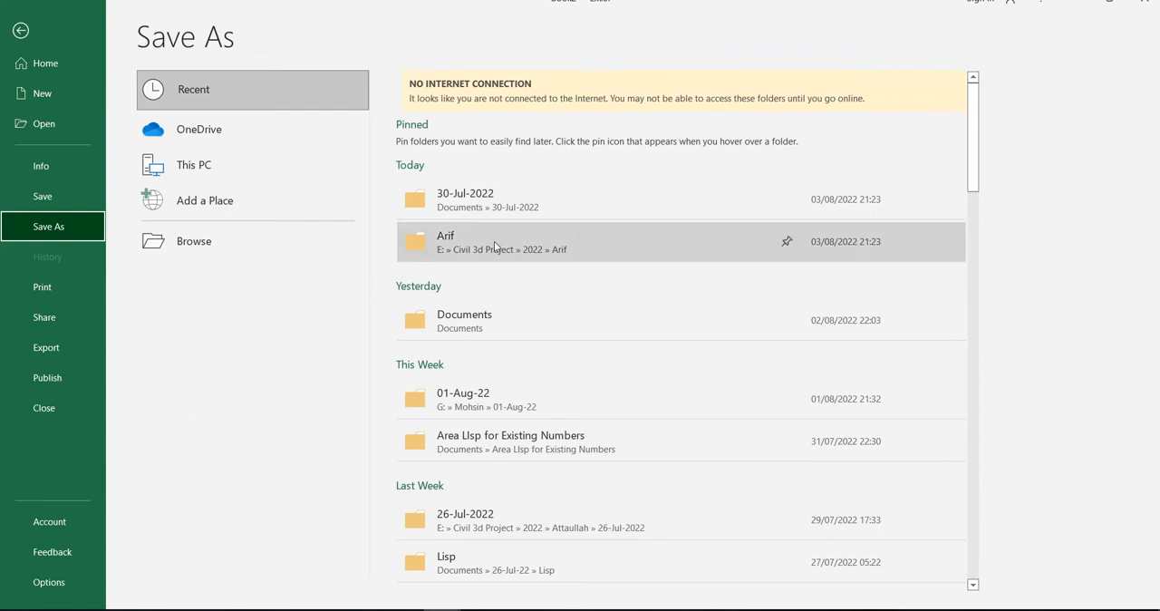
{"action": "left_click", "coordinate": [459, 207]}
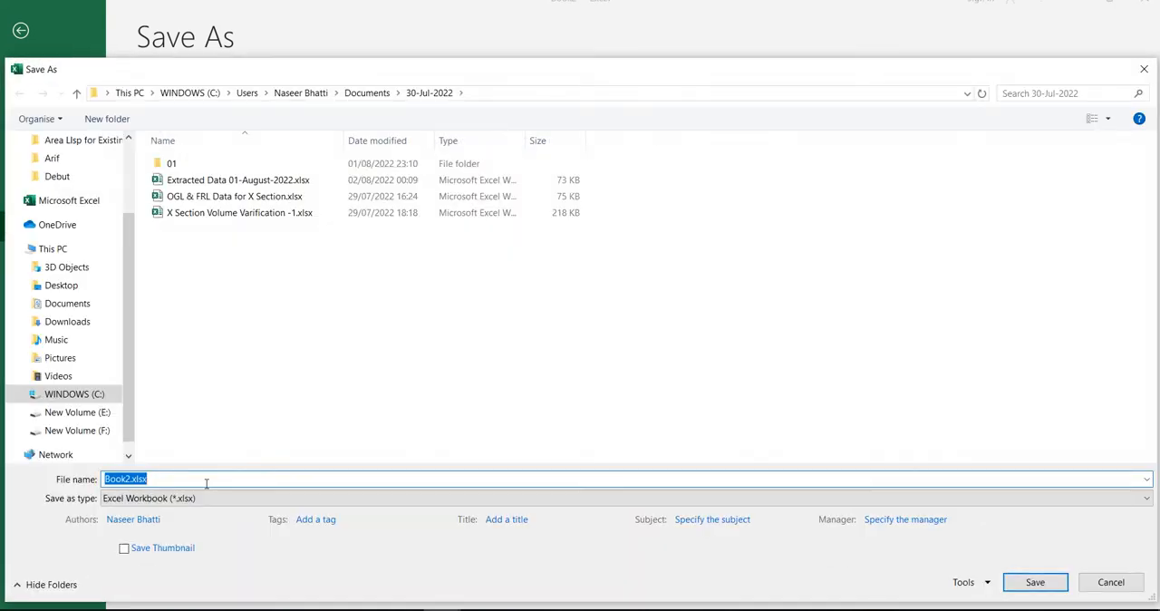
{"action": "type", "text": "St of"}
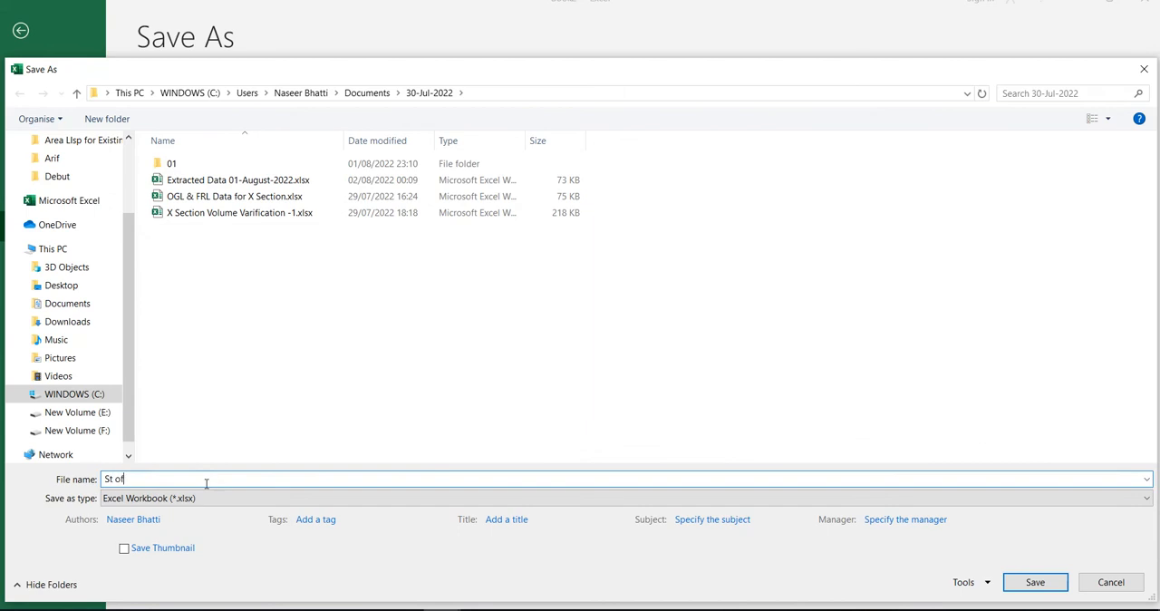
{"action": "type", "text": "fset Elev"}
{"action": "left_click", "coordinate": [232, 505]}
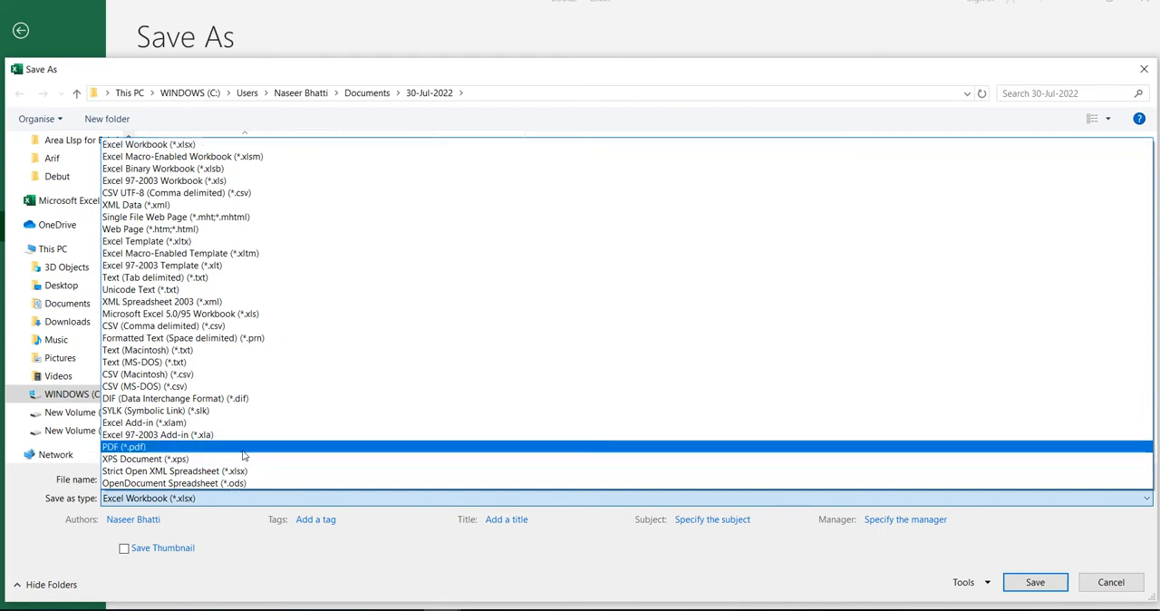
{"action": "left_click", "coordinate": [246, 277]}
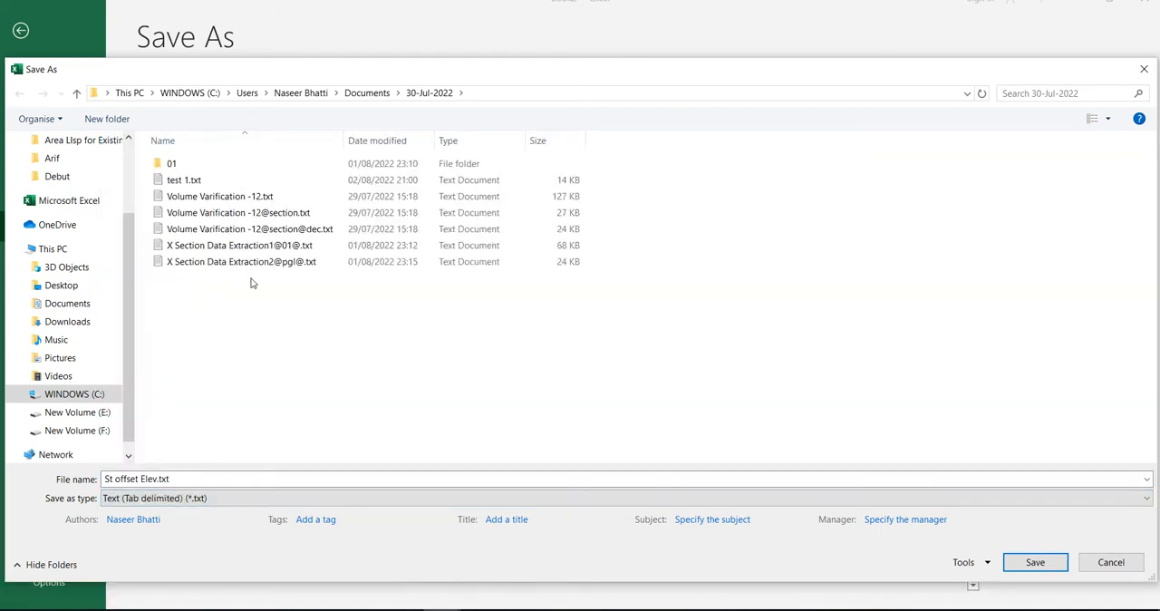
{"action": "left_click", "coordinate": [1014, 565]}
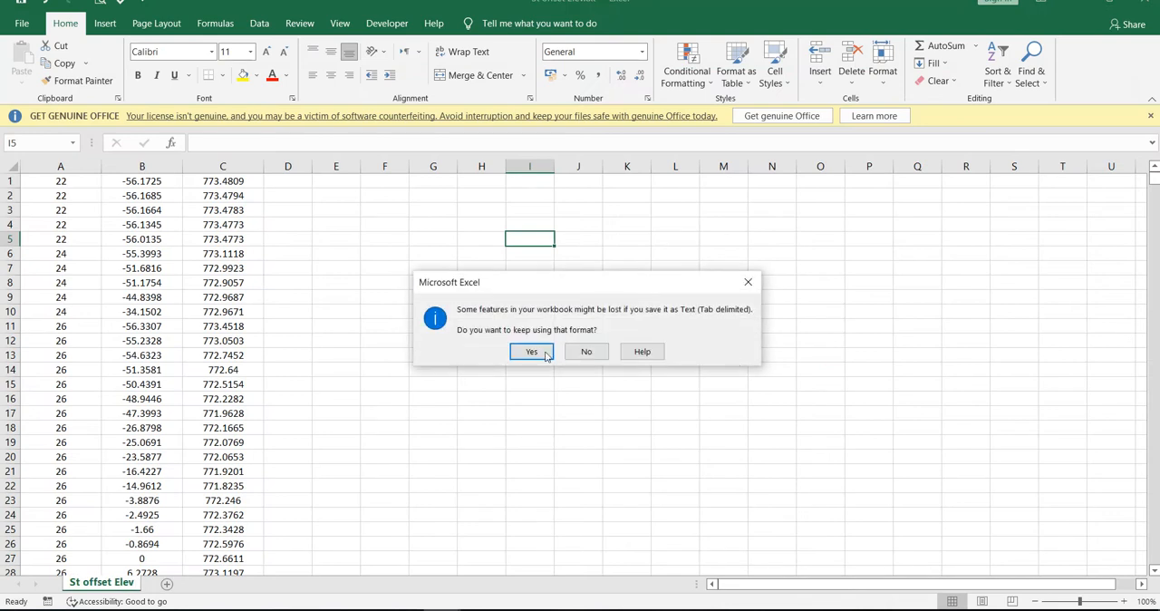
{"action": "left_click", "coordinate": [531, 352]}
{"action": "left_click", "coordinate": [639, 302]}
Close both Excel workbooks and switch back to the X Section Data Extraction drawing in Civil 3D.
{"action": "key", "text": "ctrl+w"}
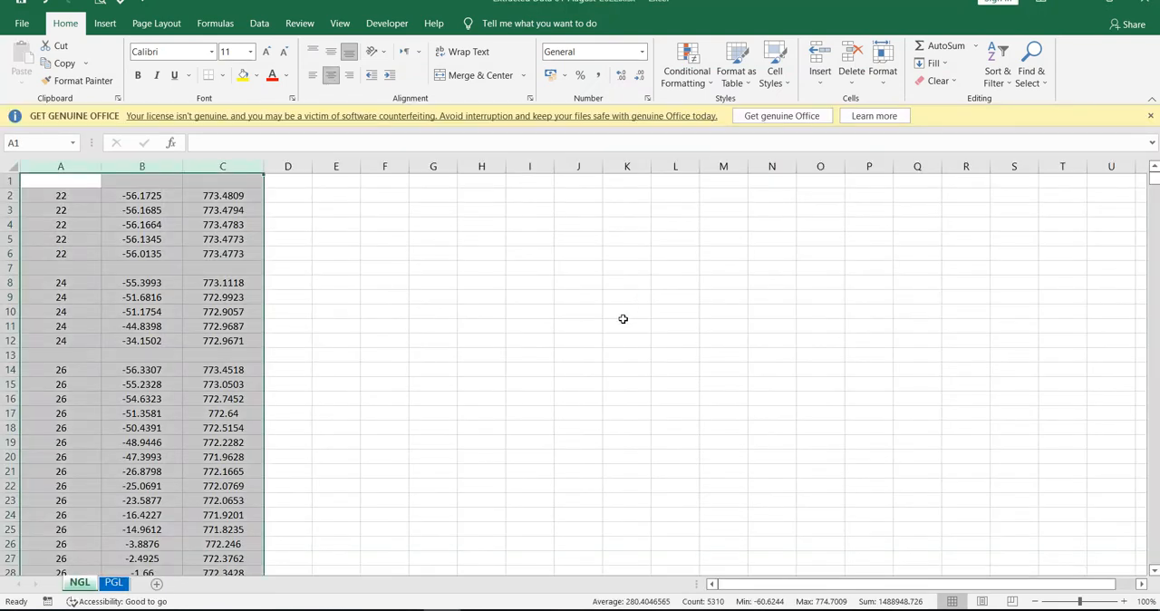
{"action": "key", "text": "ctrl+w"}
{"action": "left_click", "coordinate": [607, 324]}
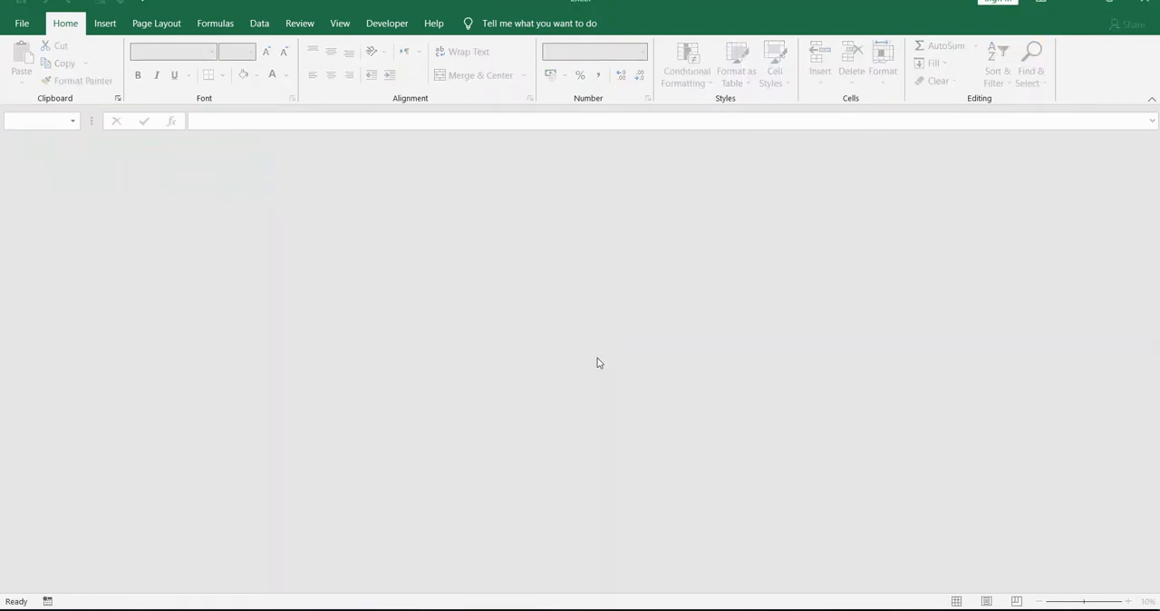
{"action": "left_click", "coordinate": [668, 610]}
{"action": "scroll", "coordinate": [614, 363], "scroll_direction": "down", "scroll_amount": 6}
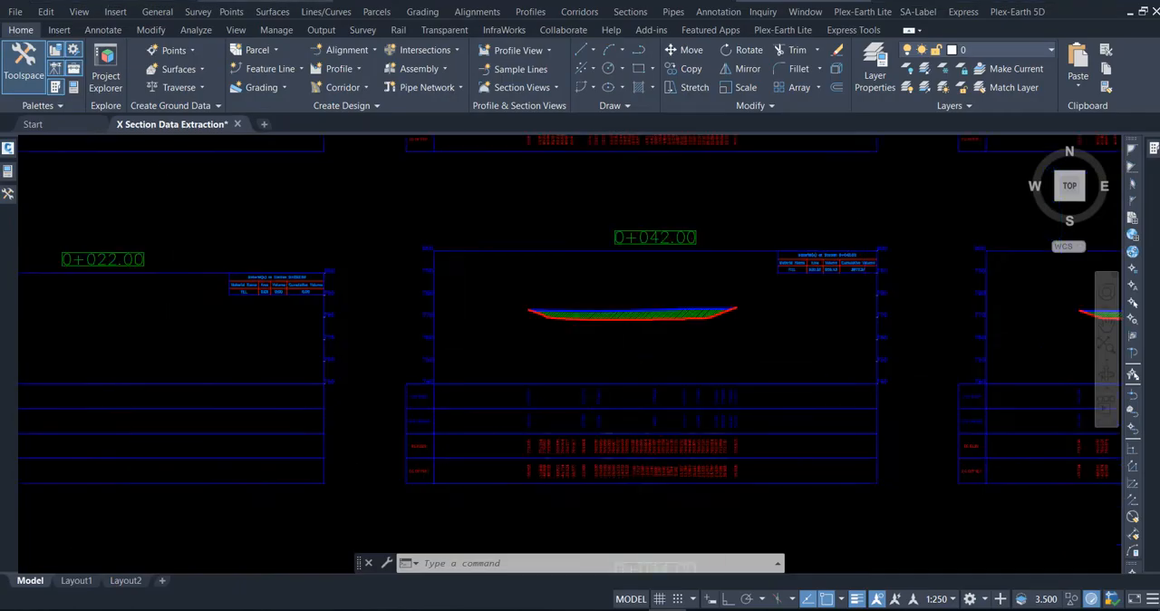
{"action": "scroll", "coordinate": [694, 352], "scroll_direction": "up", "scroll_amount": 8}
{"action": "middle_click_drag", "start_coordinate": [725, 453], "coordinate": [581, 393]}
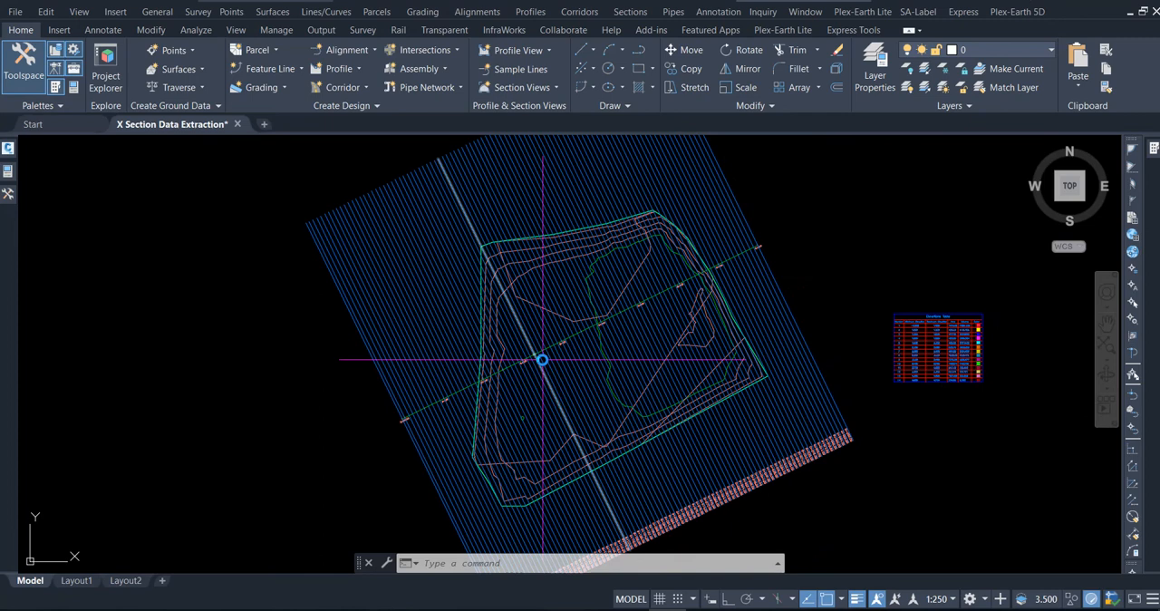
Check the Point Identity numbering settings in the Point Creation Tools.
{"action": "left_click", "coordinate": [191, 50]}
{"action": "left_click", "coordinate": [205, 70]}
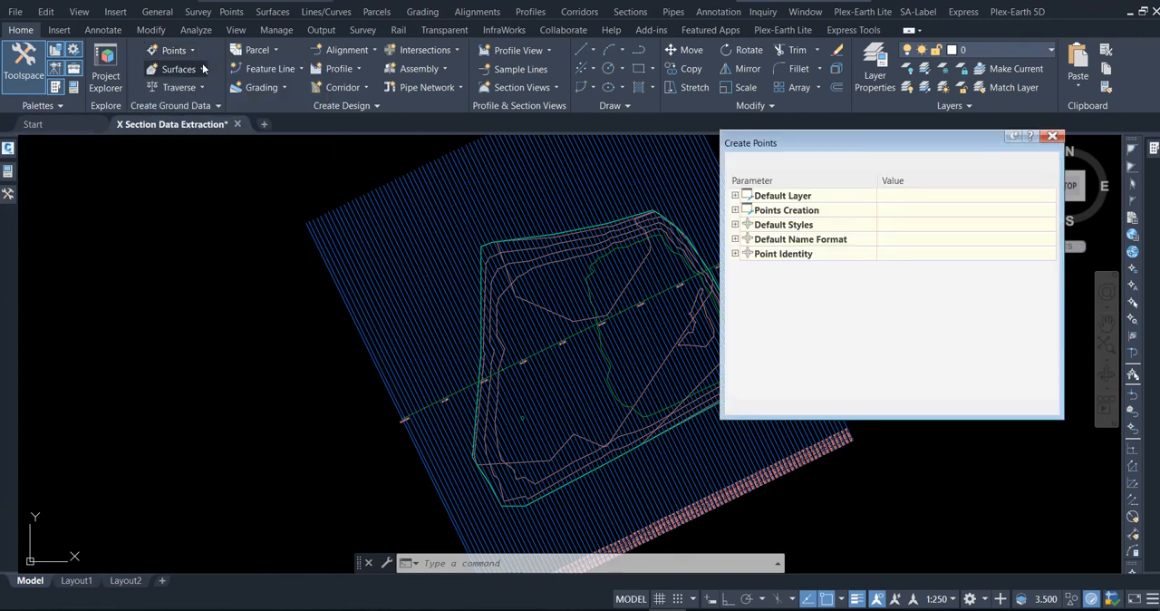
{"action": "left_click", "coordinate": [736, 254]}
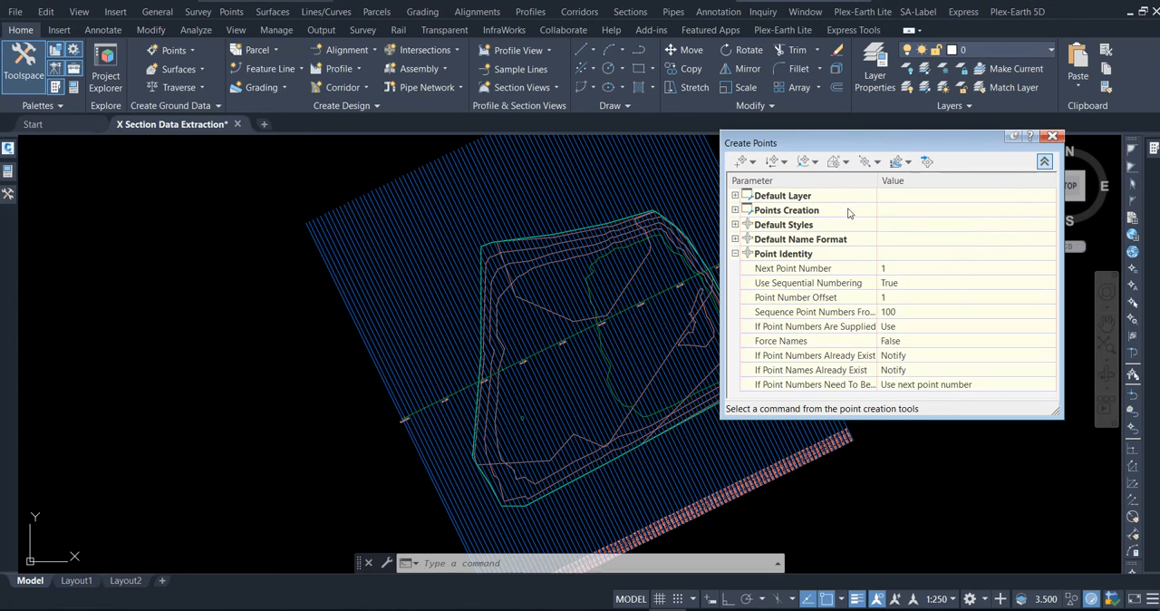
{"action": "left_click", "coordinate": [1052, 136]}
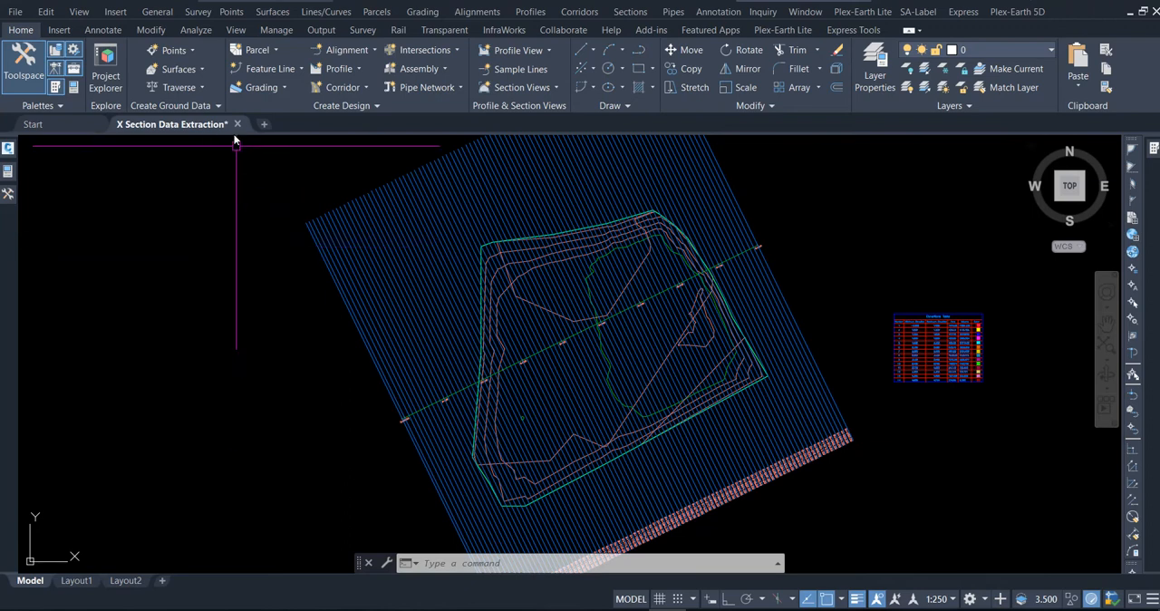
Start an alignment-based point import from file and choose test 1.txt in the 30-Jul-2022 folder.
{"action": "left_click", "coordinate": [192, 50]}
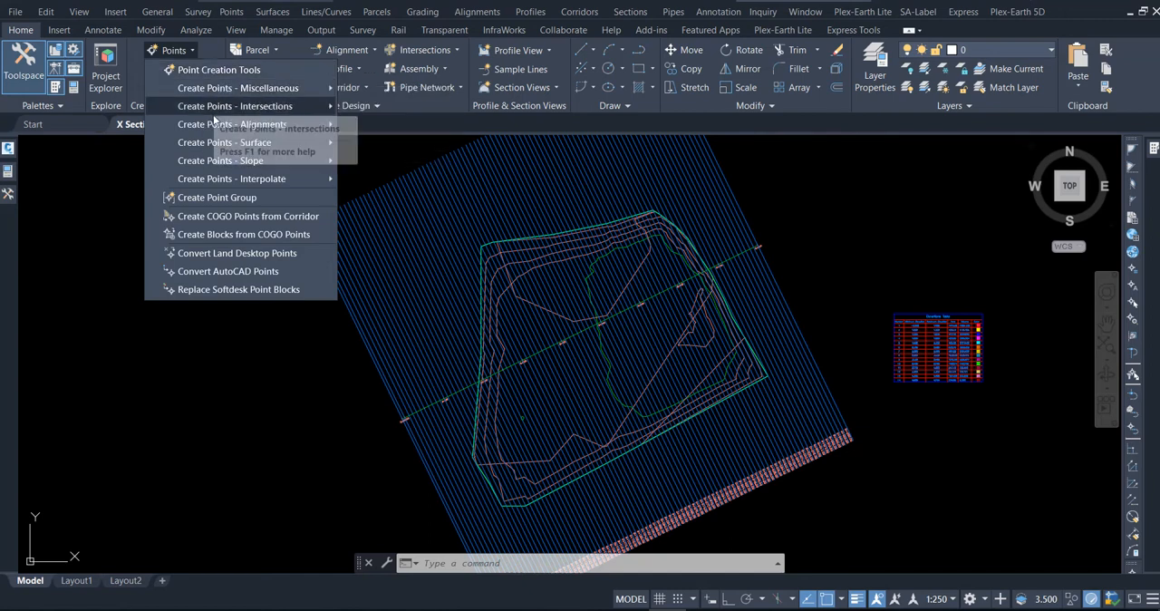
{"action": "mouse_move", "coordinate": [272, 125]}
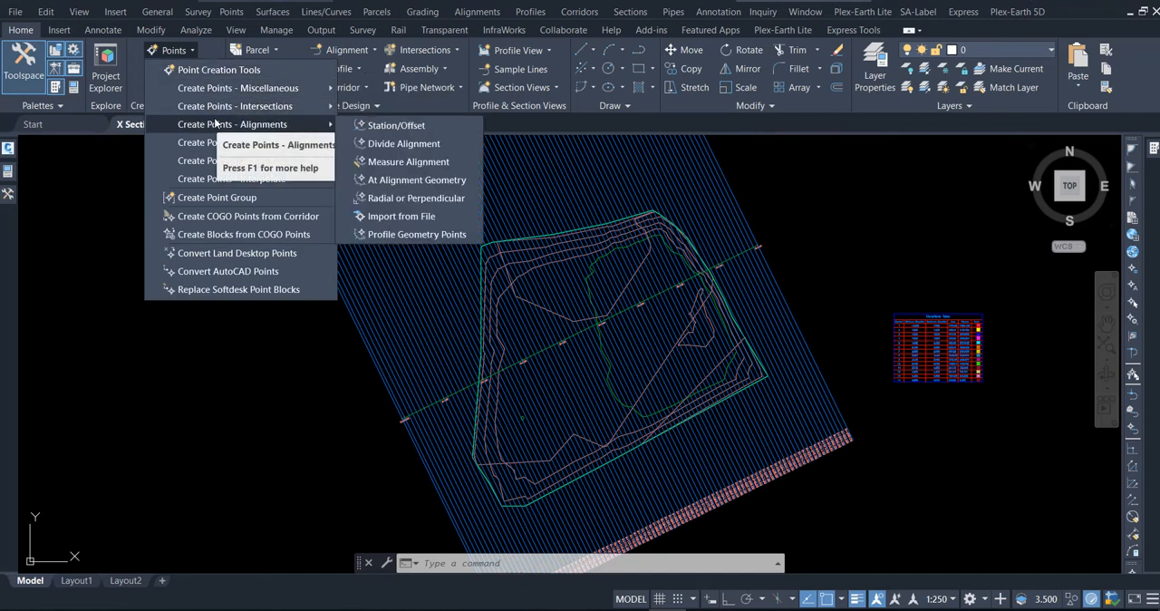
{"action": "left_click", "coordinate": [399, 218]}
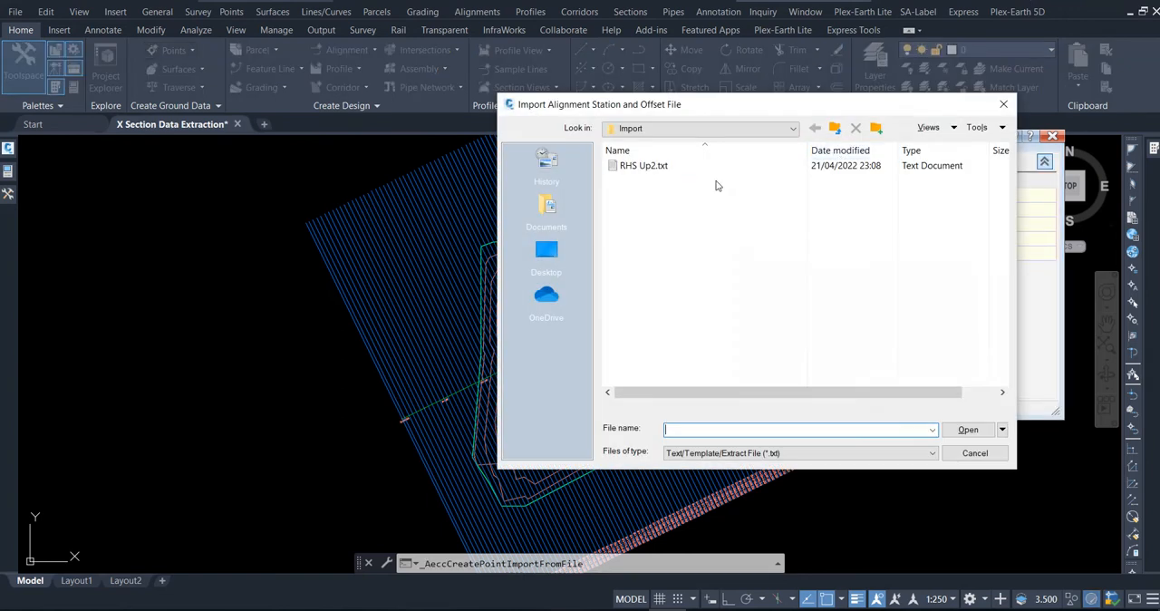
{"action": "left_click", "coordinate": [548, 205]}
{"action": "double_click", "coordinate": [639, 267]}
{"action": "left_click", "coordinate": [634, 194]}
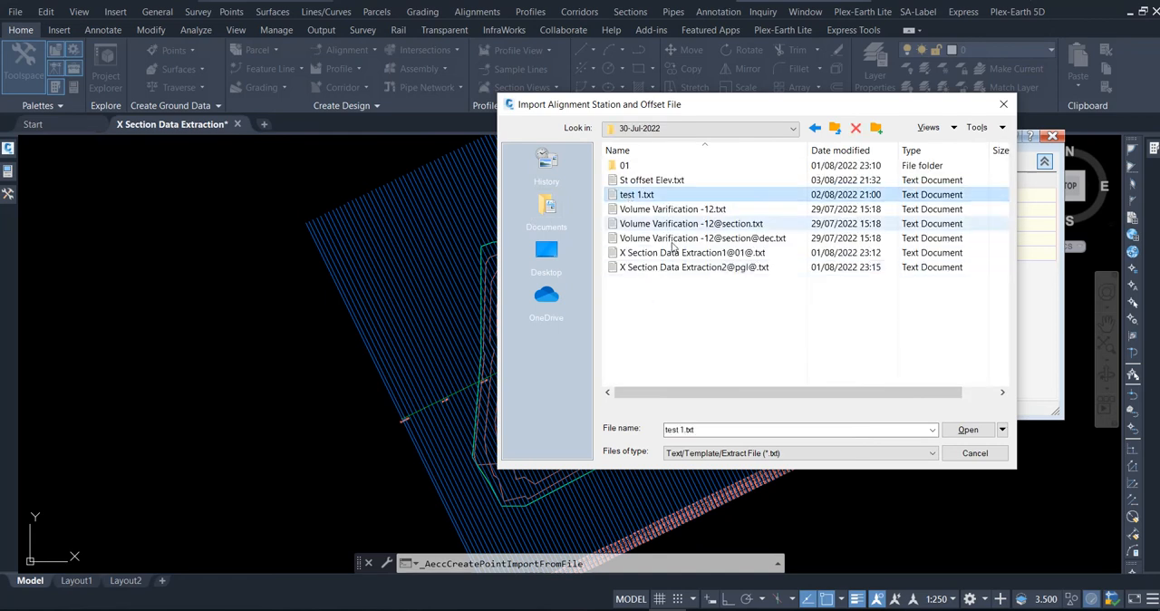
{"action": "left_click", "coordinate": [964, 431]}
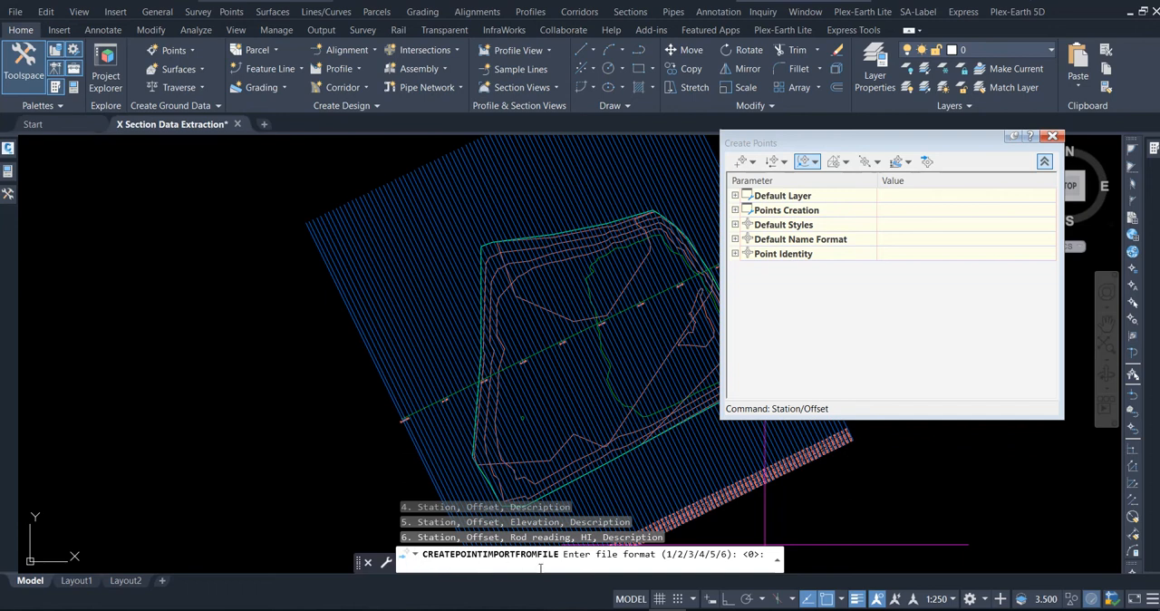
Try to import test 1.txt along the alignment with the Station, Offset, Elevation format, space delimiter and default -99999 invalid indicators.
{"action": "left_click", "coordinate": [777, 562]}
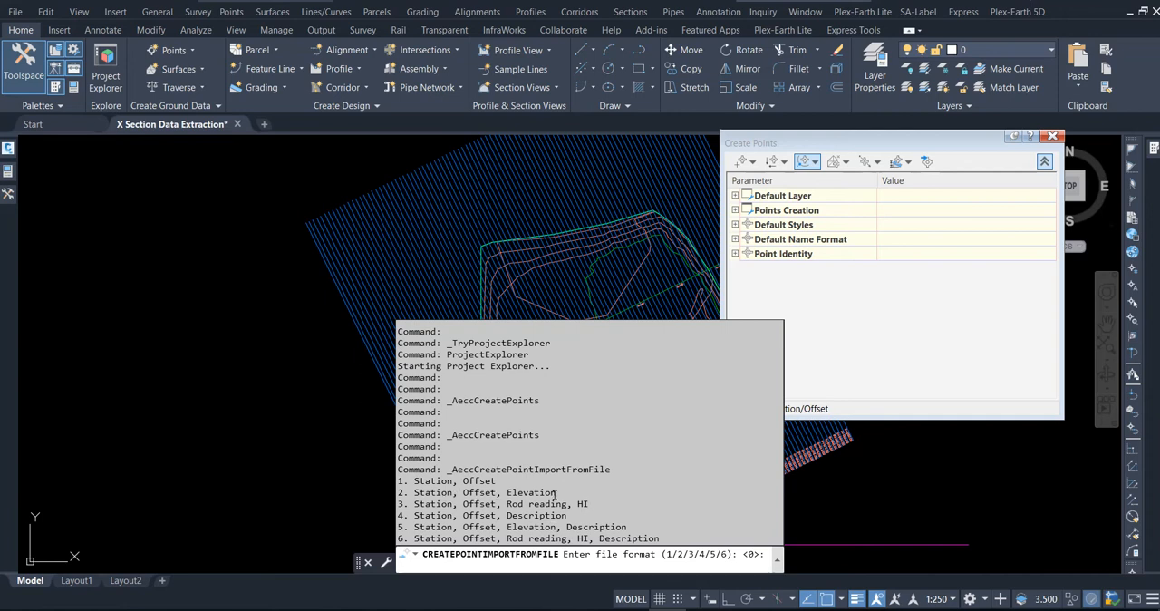
{"action": "type", "text": "2"}
{"action": "key", "text": "Return"}
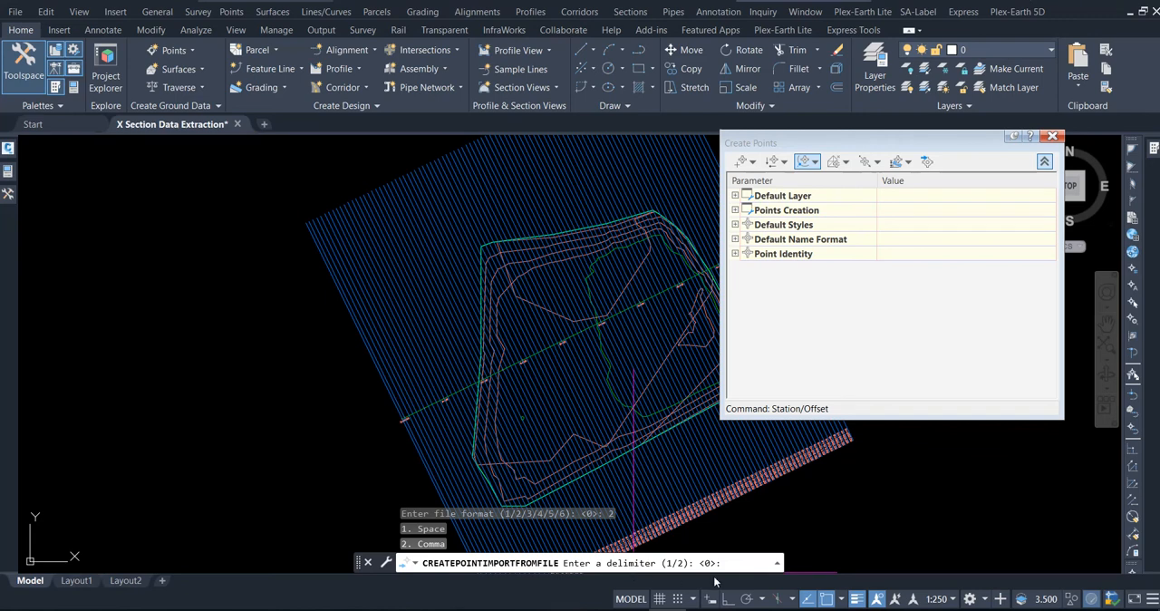
{"action": "left_click", "coordinate": [778, 564]}
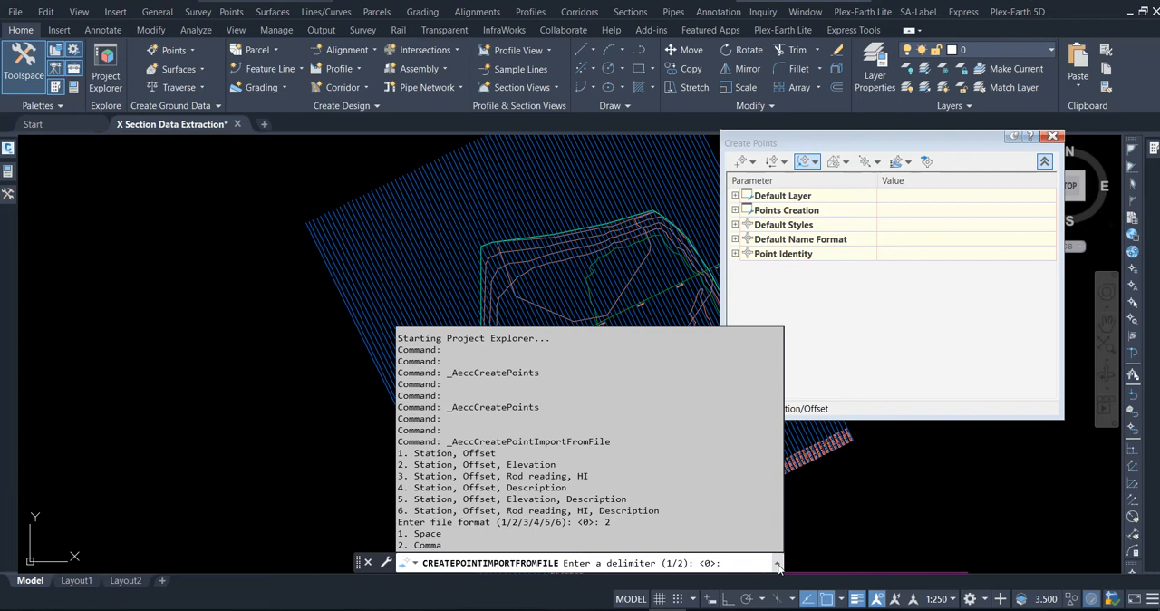
{"action": "type", "text": "1"}
{"action": "key", "text": "Return"}
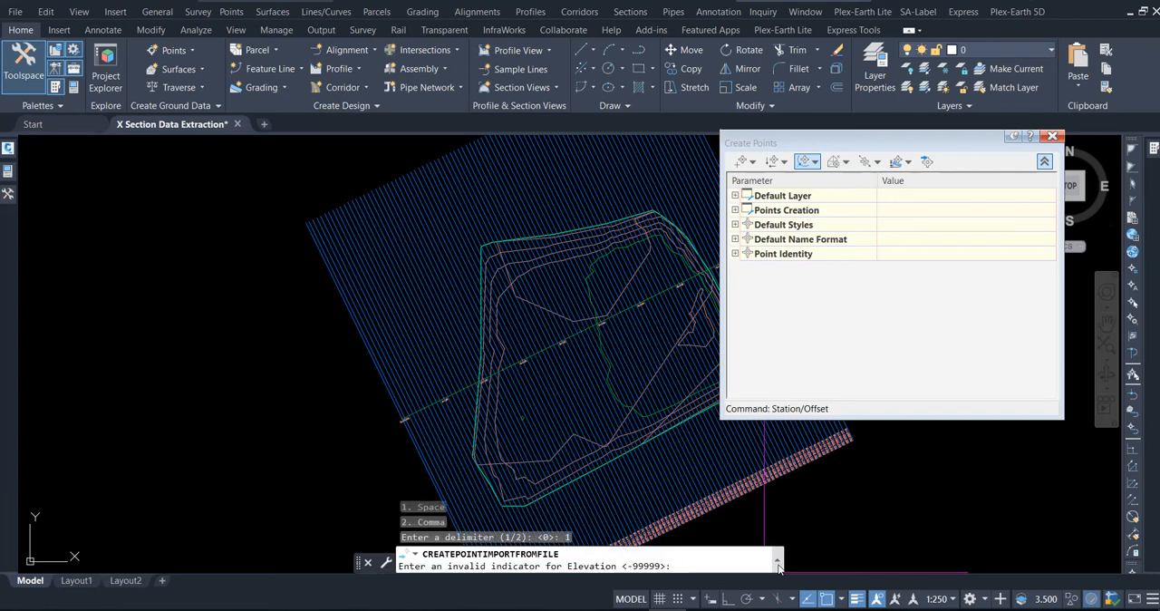
{"action": "key", "text": "Return"}
{"action": "key", "text": "Return"}
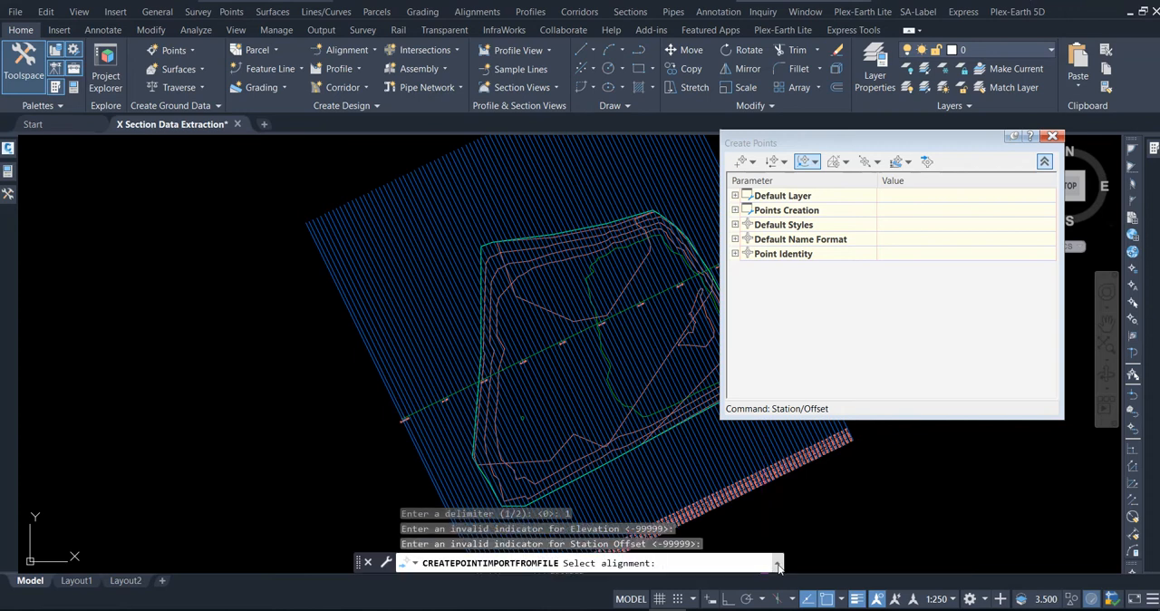
{"action": "scroll", "coordinate": [411, 421], "scroll_direction": "up", "scroll_amount": 6}
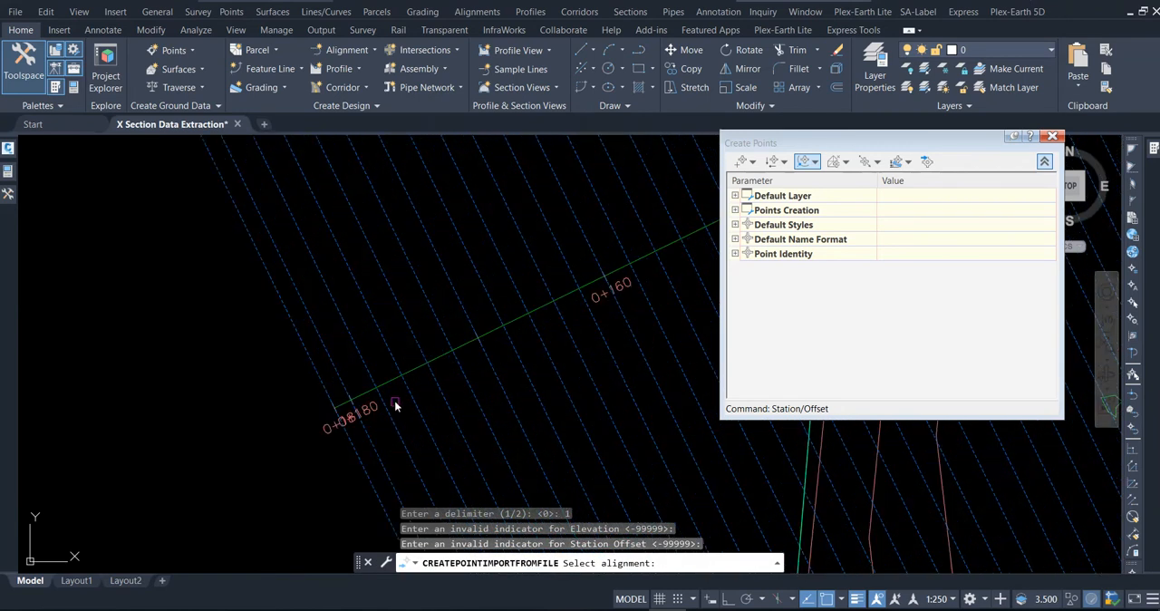
{"action": "left_click", "coordinate": [374, 348]}
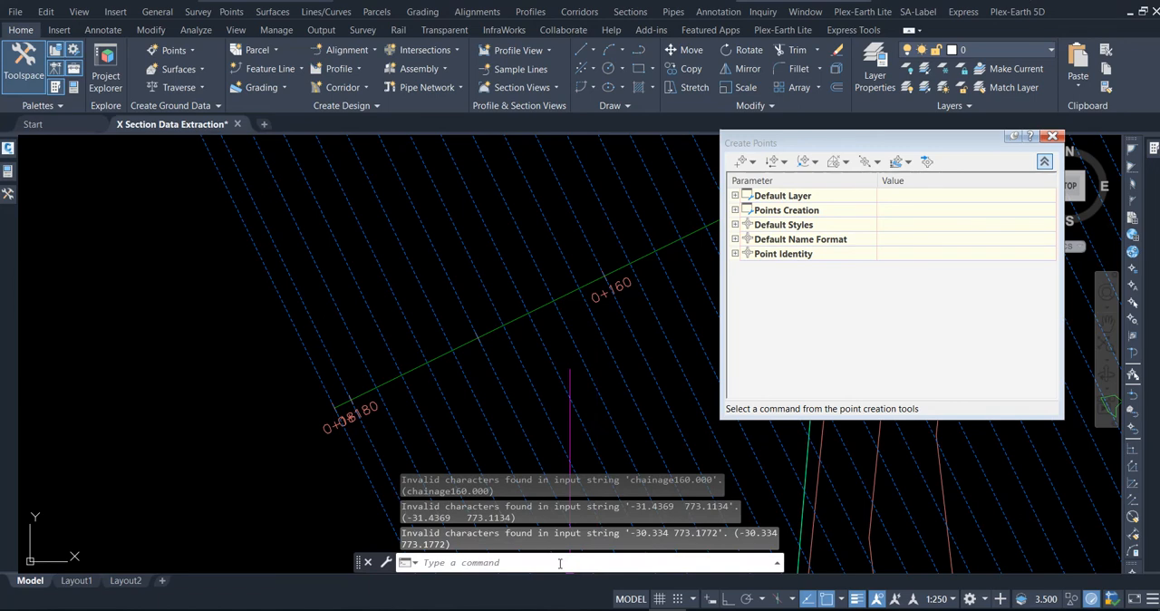
{"action": "key", "text": "Escape"}
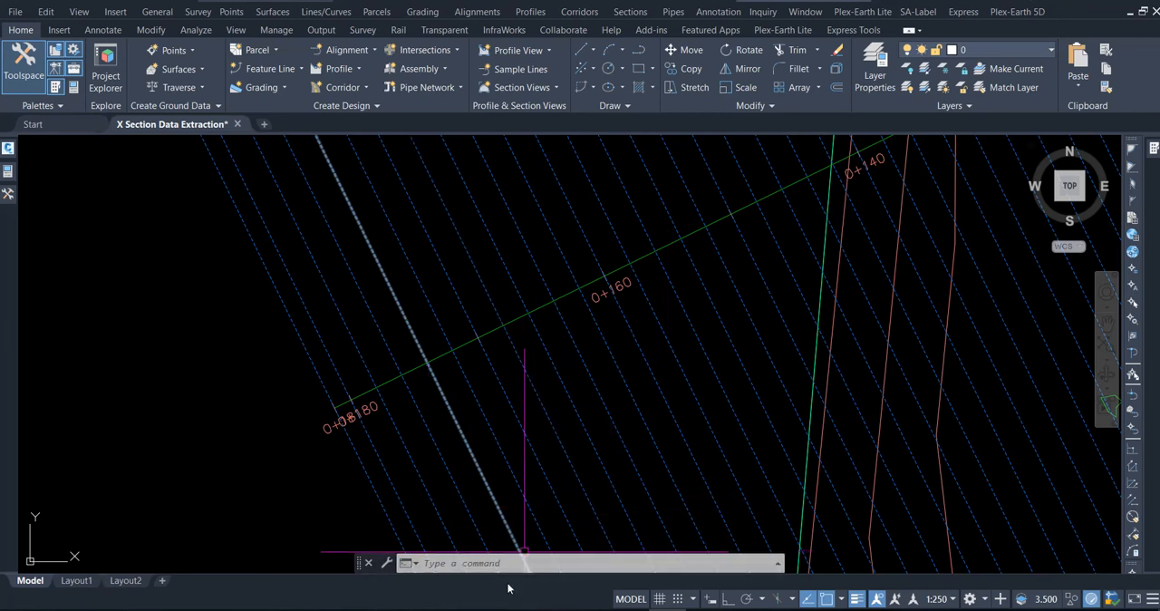
Switch to the 30-Jul-2022 folder in File Explorer and examine the contents of test 1.txt in Notepad.
{"action": "left_click", "coordinate": [480, 594]}
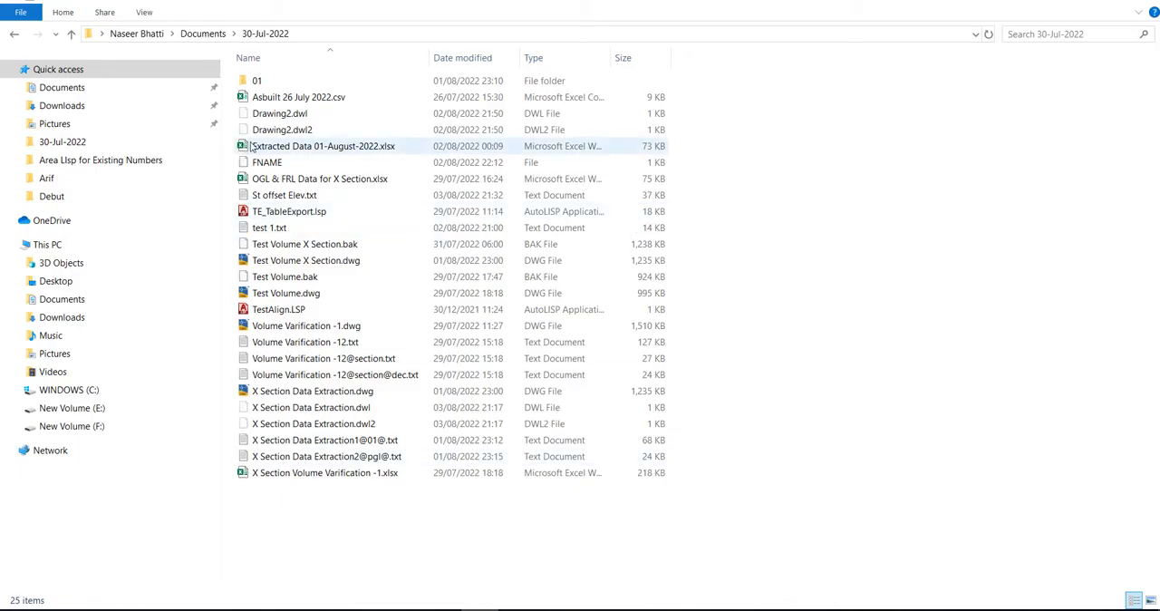
{"action": "double_click", "coordinate": [281, 227]}
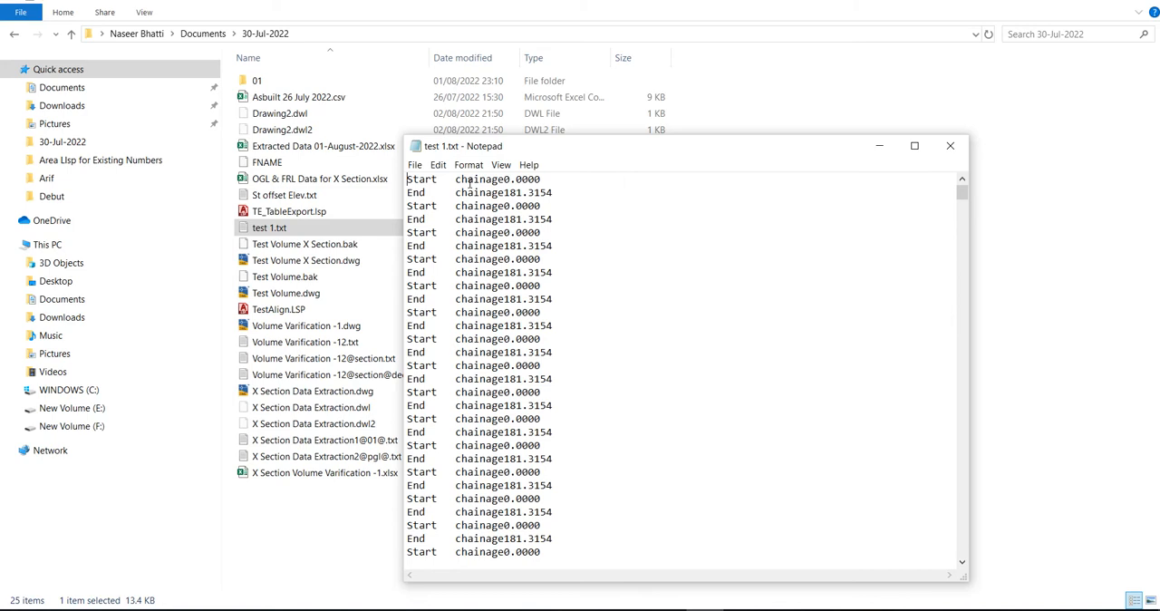
{"action": "left_click", "coordinate": [950, 145]}
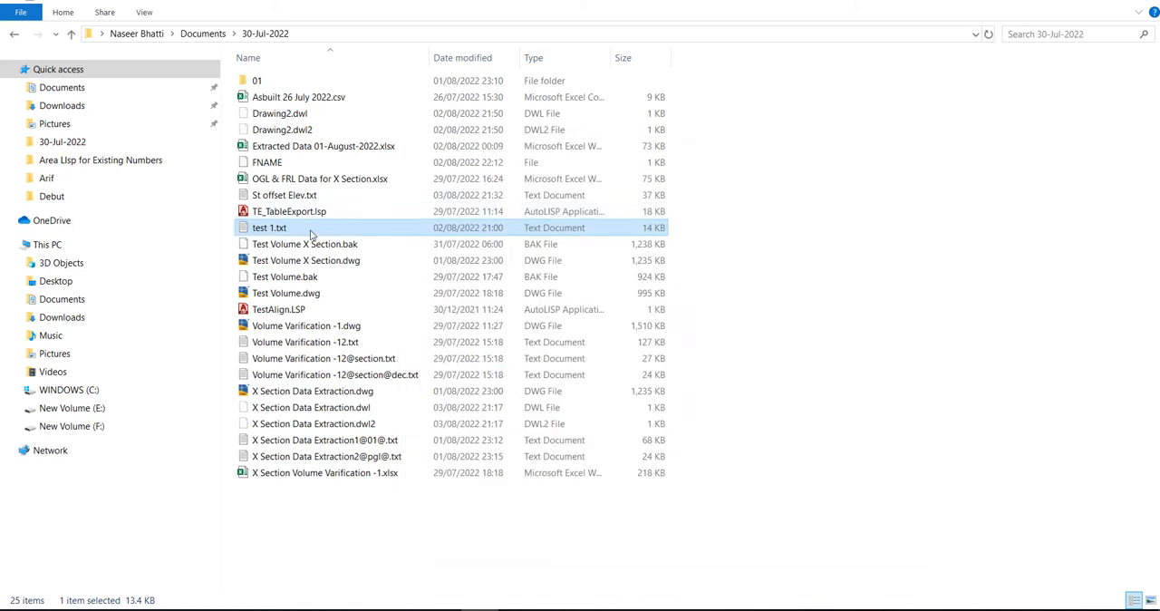
Replace every tab separator with a single space in St offset Elev.txt, then save and close the file.
{"action": "double_click", "coordinate": [286, 197]}
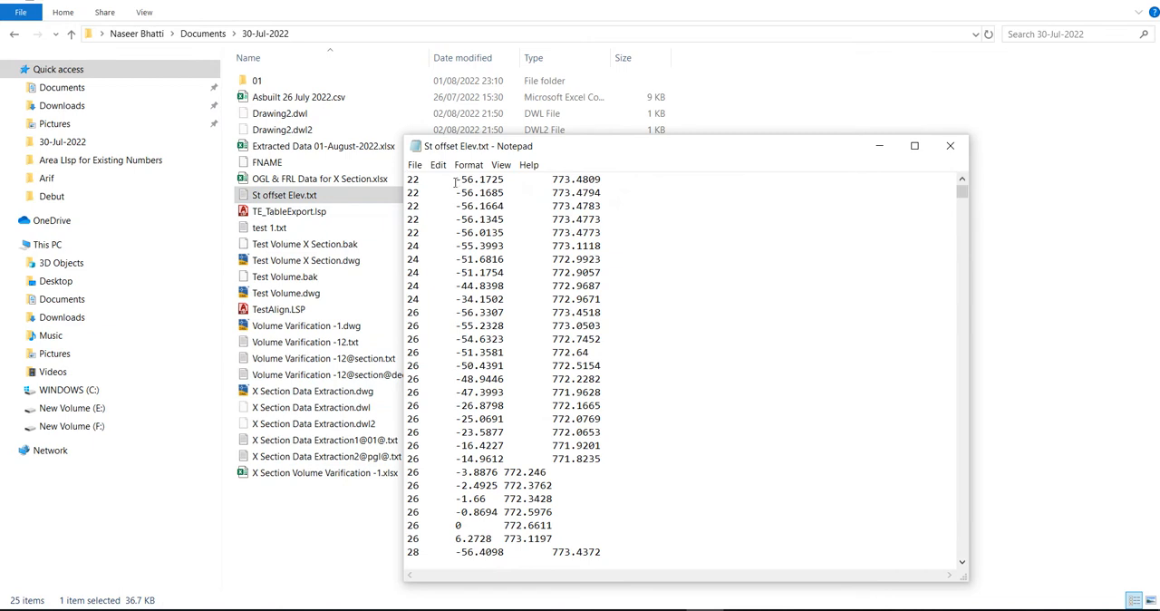
{"action": "left_click_drag", "start_coordinate": [455, 180], "coordinate": [429, 180]}
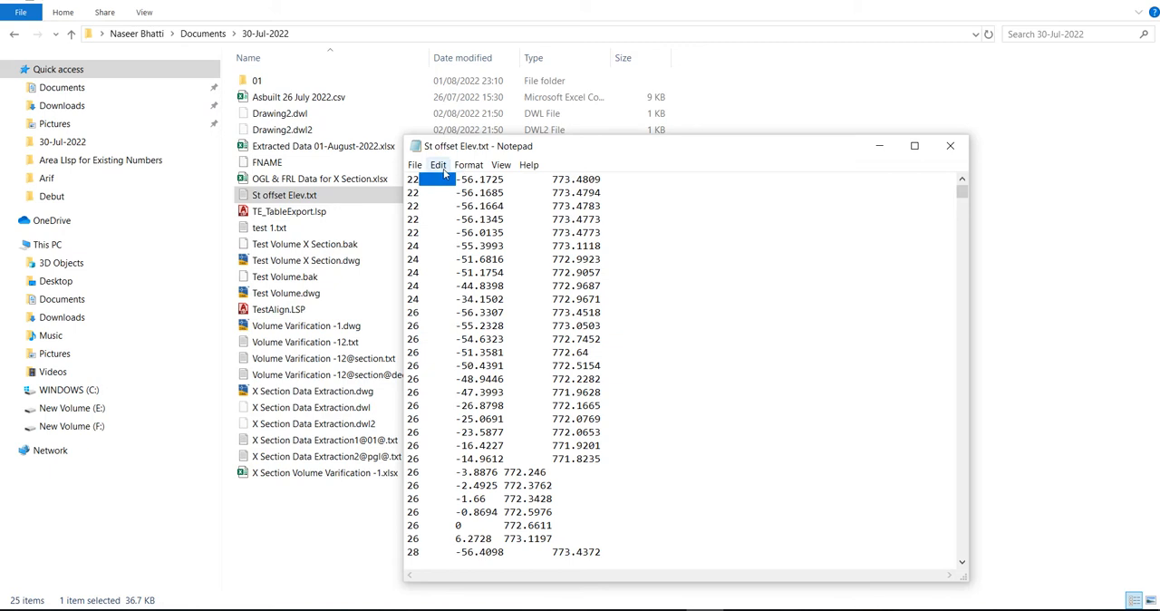
{"action": "left_click", "coordinate": [438, 164]}
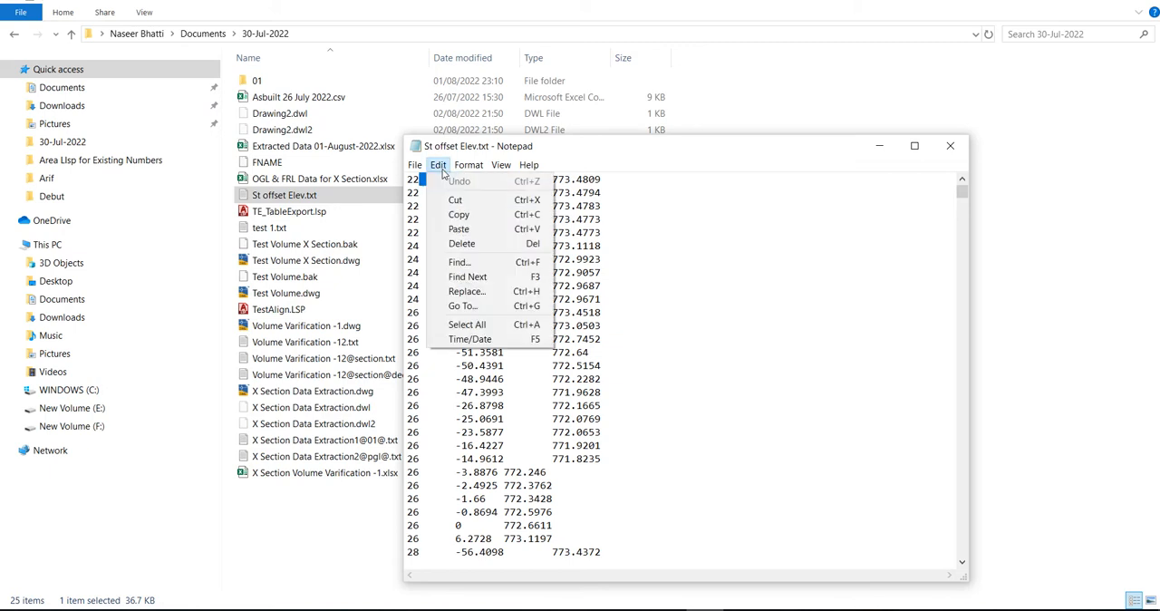
{"action": "left_click", "coordinate": [467, 291]}
{"action": "key", "text": "ctrl+v"}
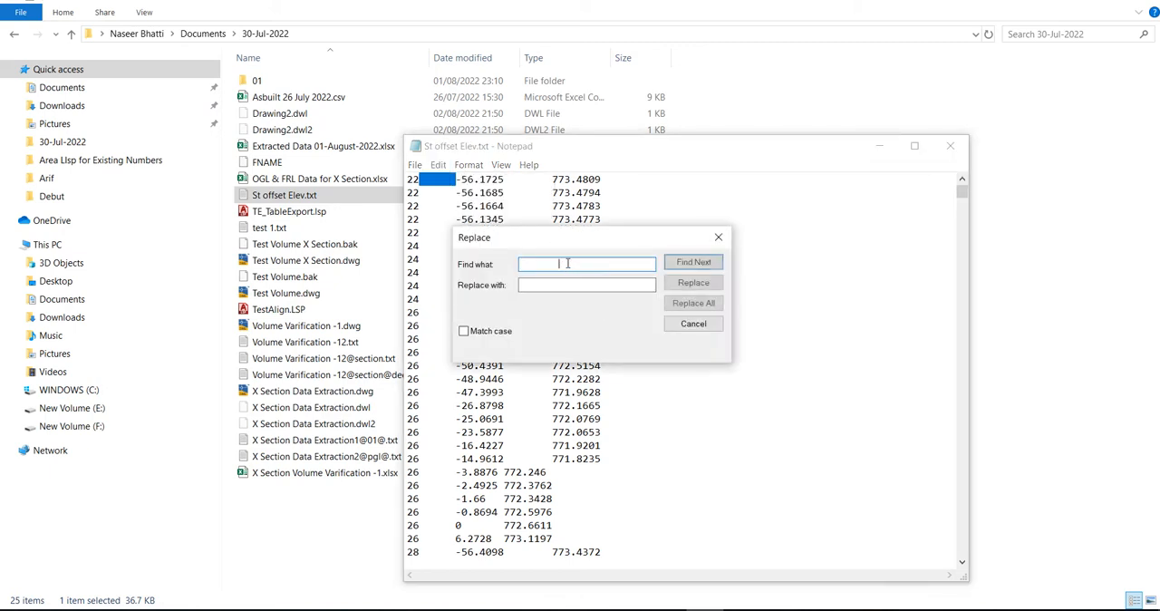
{"action": "left_click", "coordinate": [560, 285]}
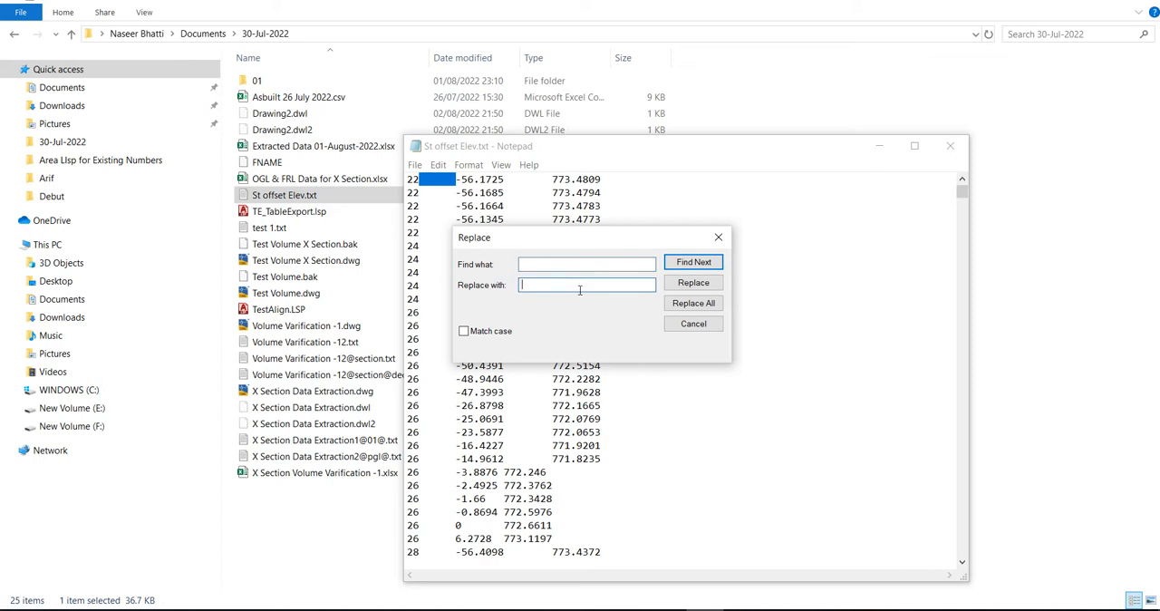
{"action": "left_click", "coordinate": [691, 304]}
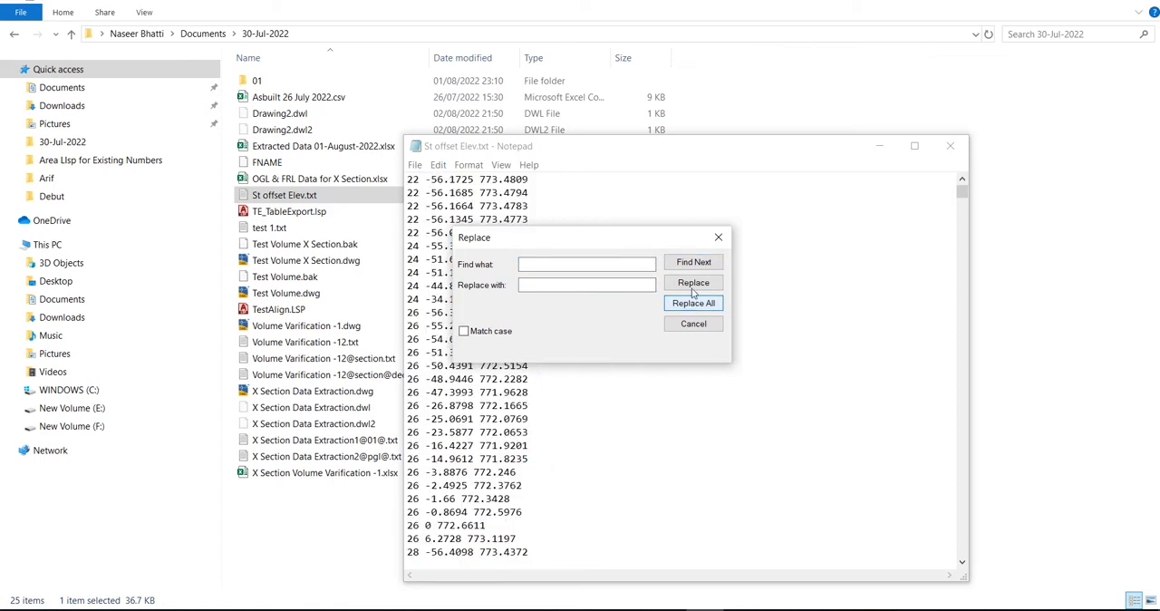
{"action": "left_click", "coordinate": [719, 238]}
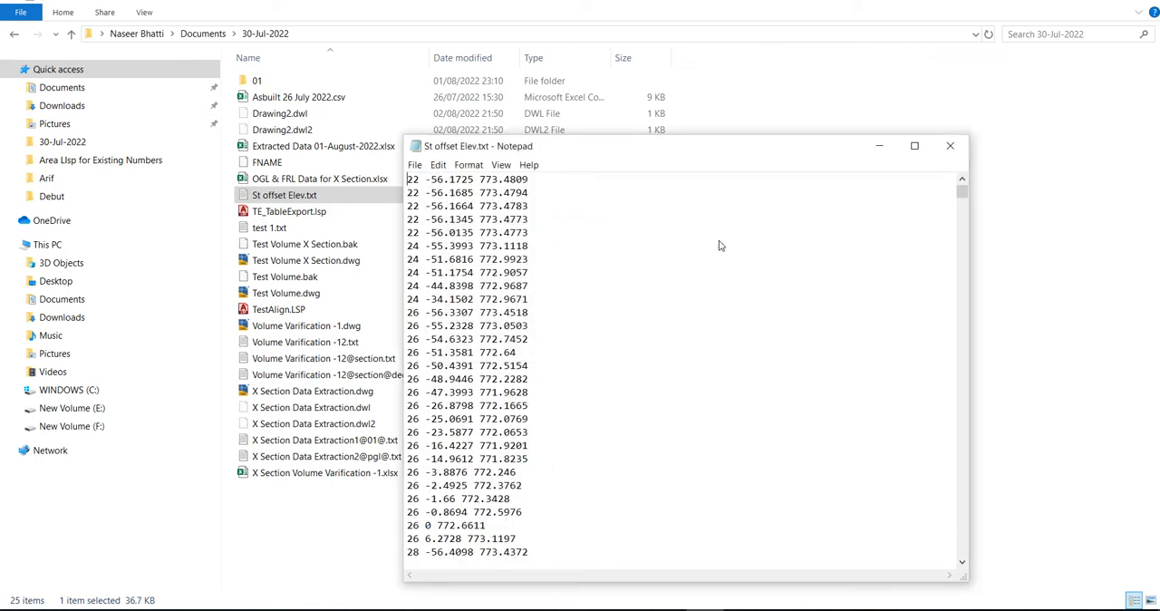
{"action": "left_click", "coordinate": [950, 146]}
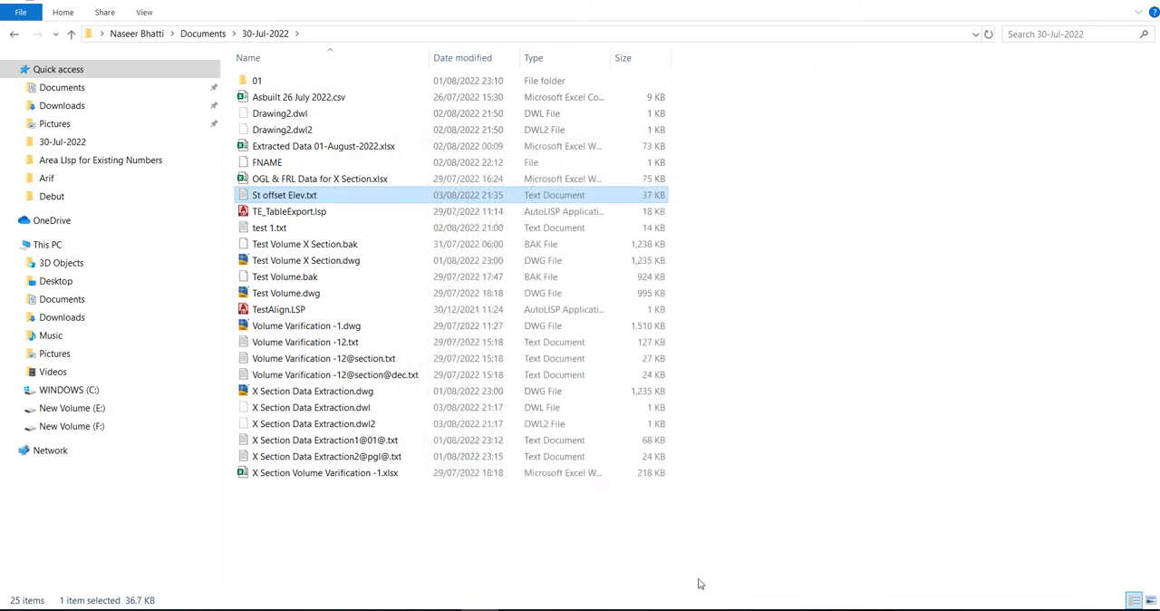
Switch back to Civil 3D and start an alignment-based point import from St offset Elev.txt.
{"action": "left_click", "coordinate": [665, 609]}
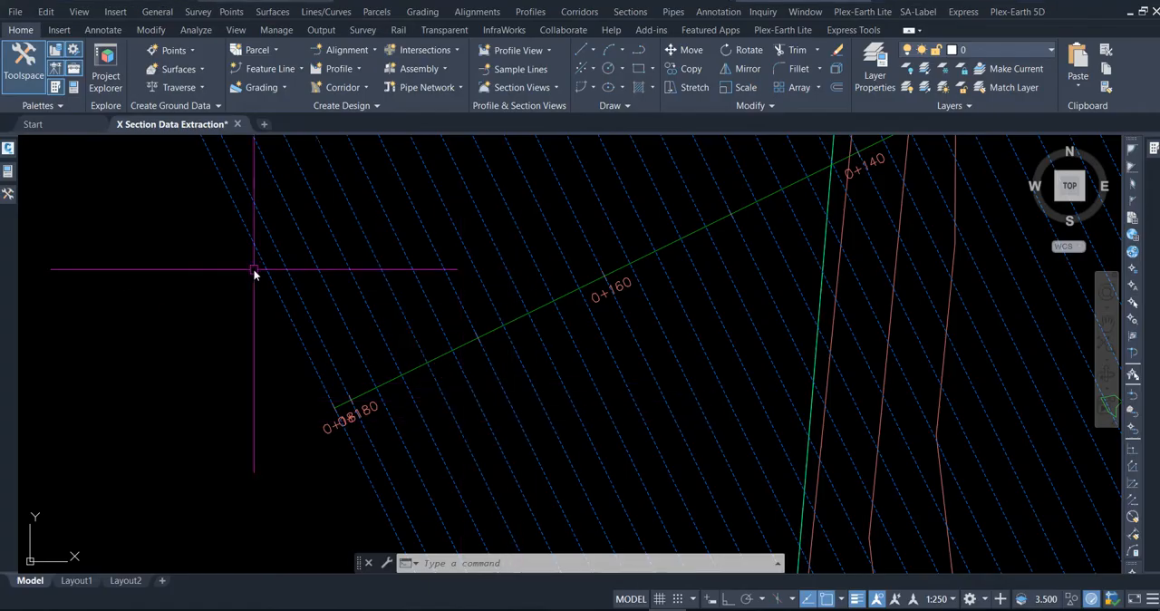
{"action": "left_click", "coordinate": [188, 54]}
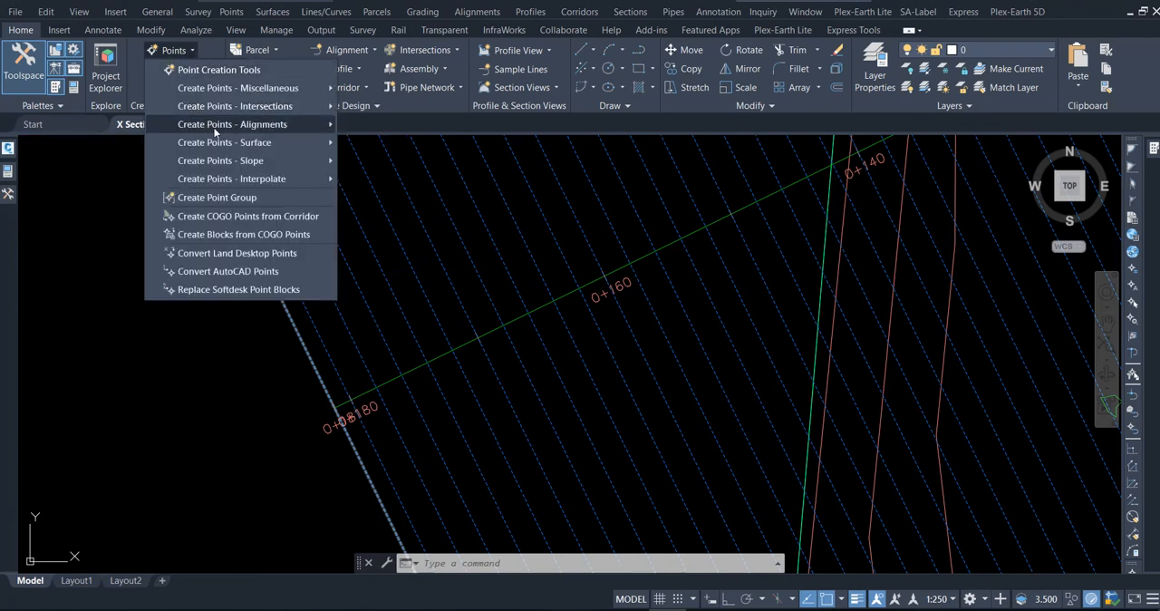
{"action": "mouse_move", "coordinate": [331, 132]}
{"action": "left_click", "coordinate": [388, 217]}
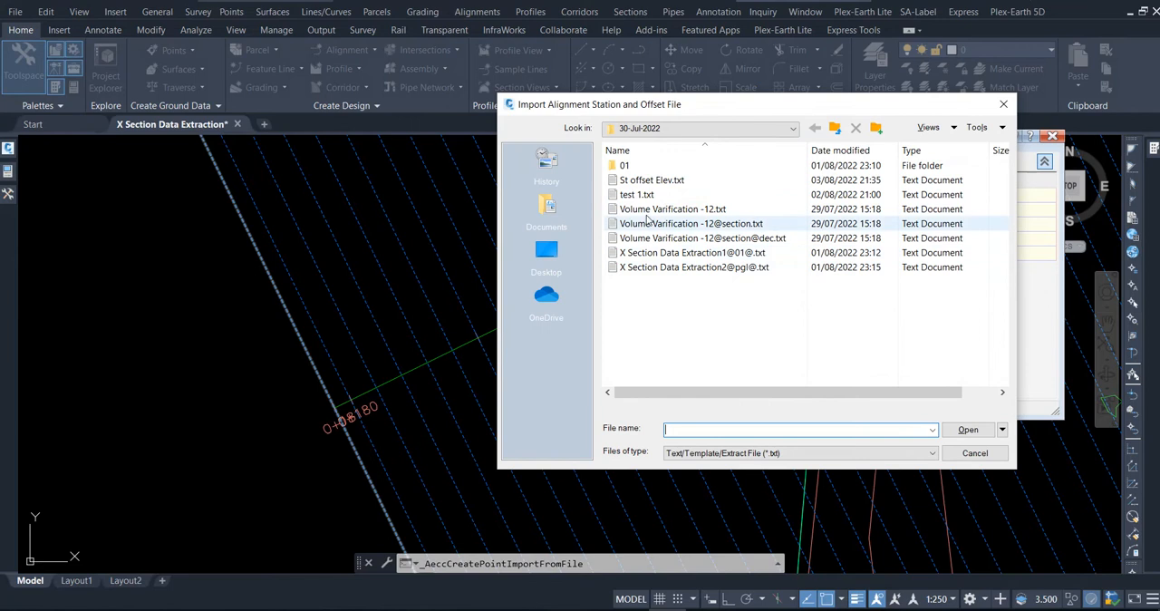
{"action": "double_click", "coordinate": [645, 181]}
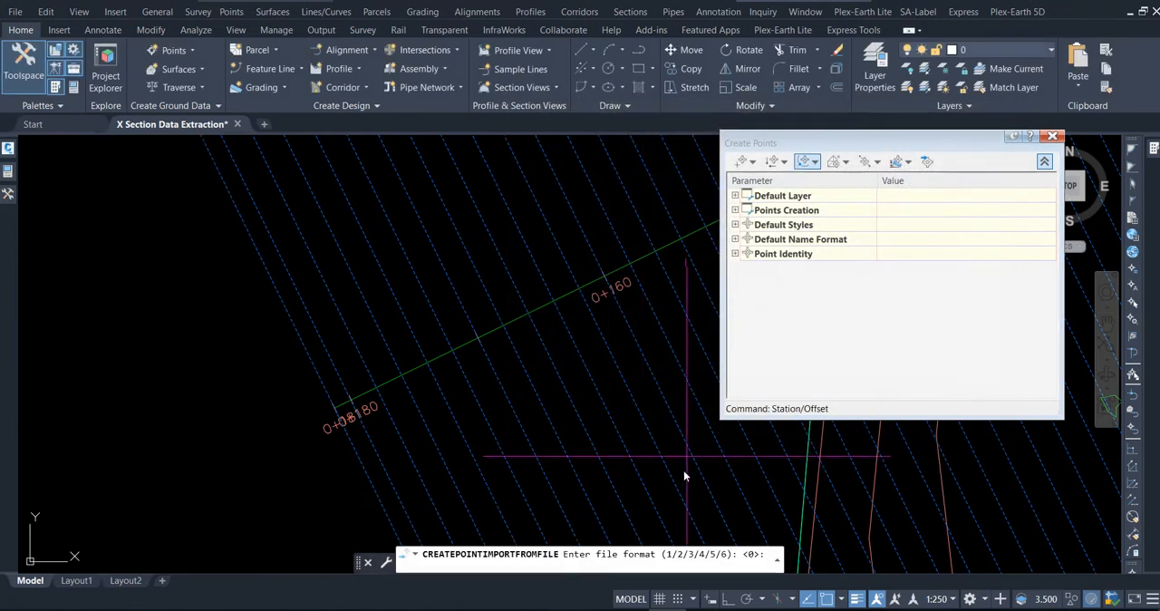
Import the points along the alignment using the Station, Offset, Elevation format, space delimiter and default -99999 invalid indicators, and close Create Points.
{"action": "left_click", "coordinate": [777, 563]}
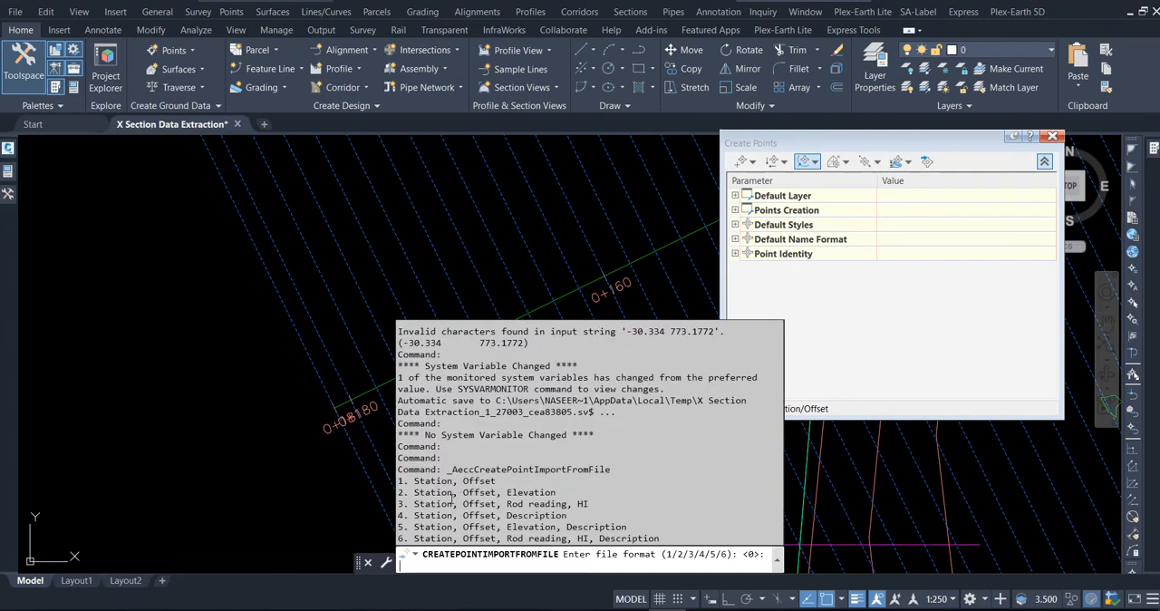
{"action": "type", "text": "2"}
{"action": "key", "text": "Return"}
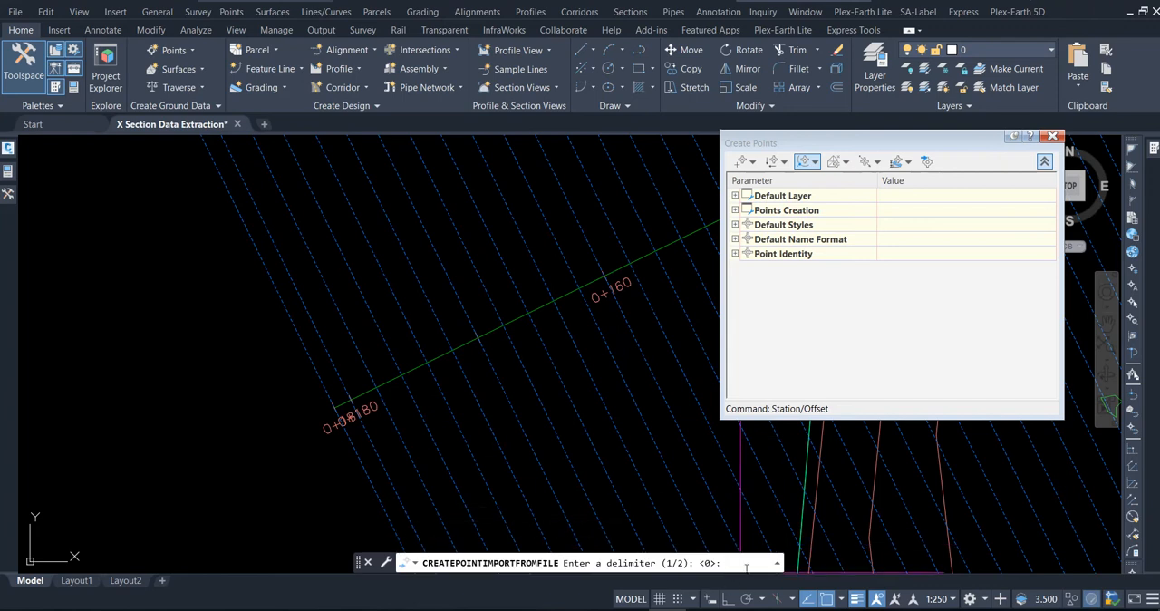
{"action": "left_click", "coordinate": [777, 564]}
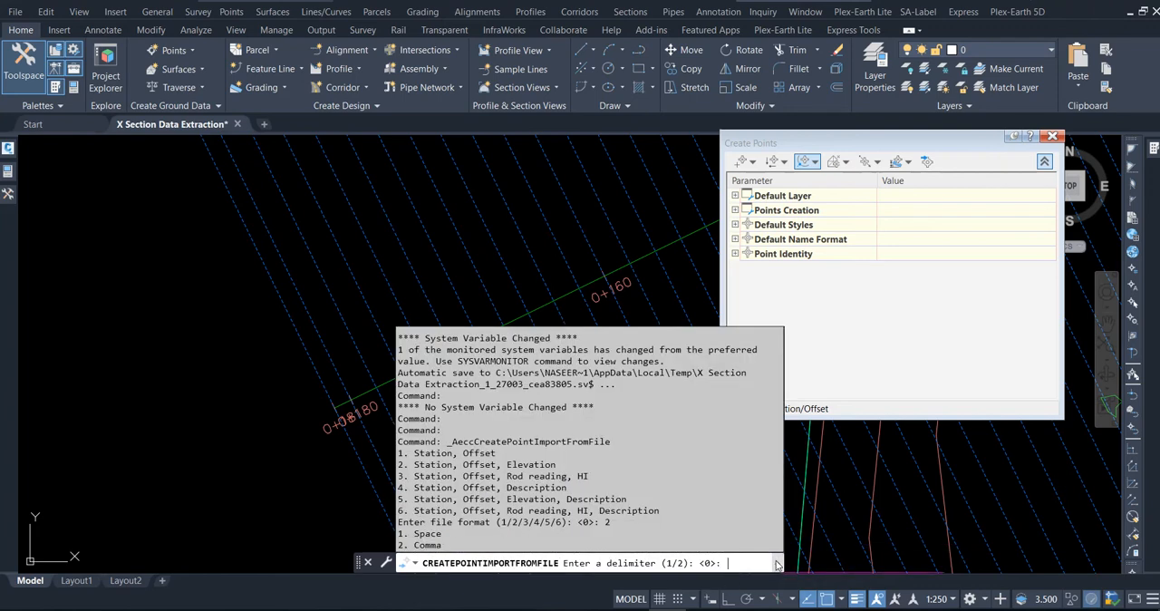
{"action": "type", "text": "1"}
{"action": "key", "text": "Return"}
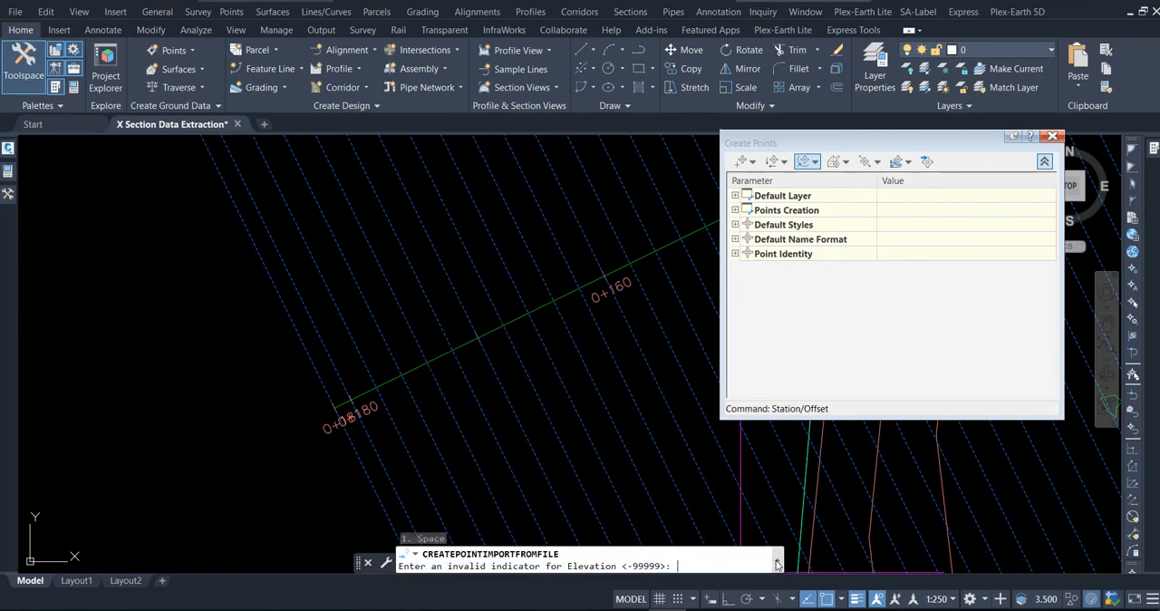
{"action": "key", "text": "Return"}
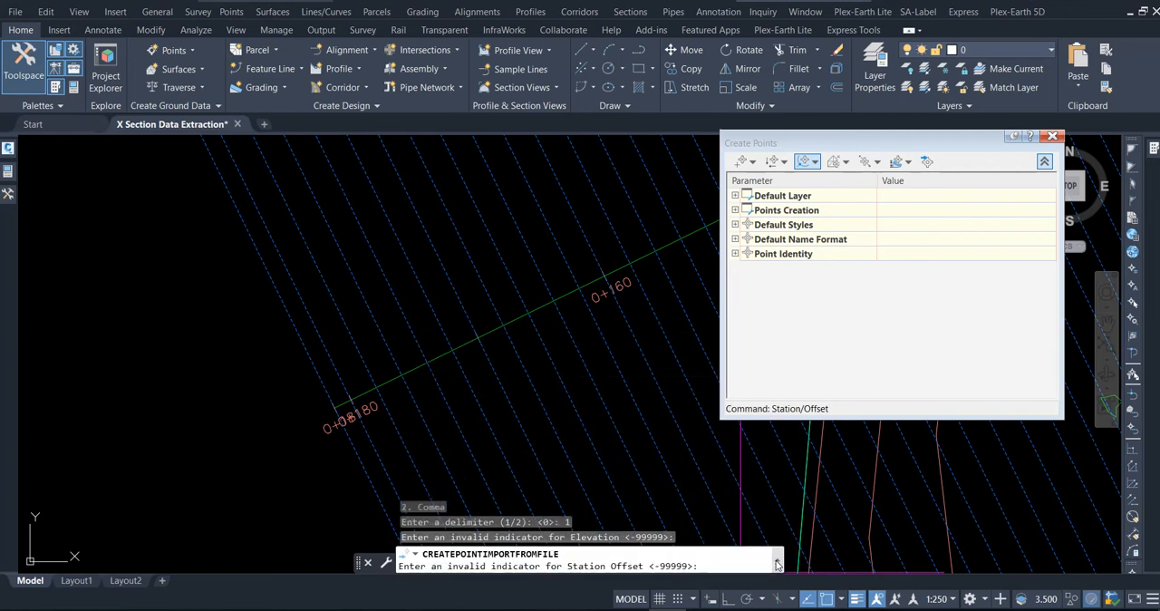
{"action": "key", "text": "Return"}
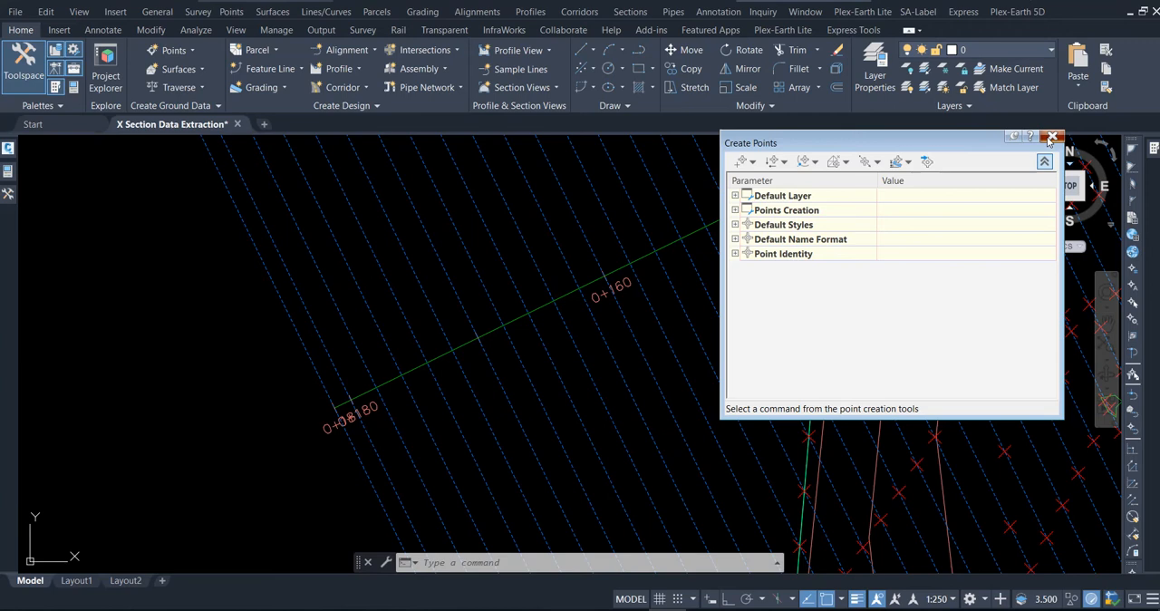
{"action": "left_click", "coordinate": [1051, 136]}
{"action": "scroll", "coordinate": [459, 267], "scroll_direction": "down", "scroll_amount": 2}
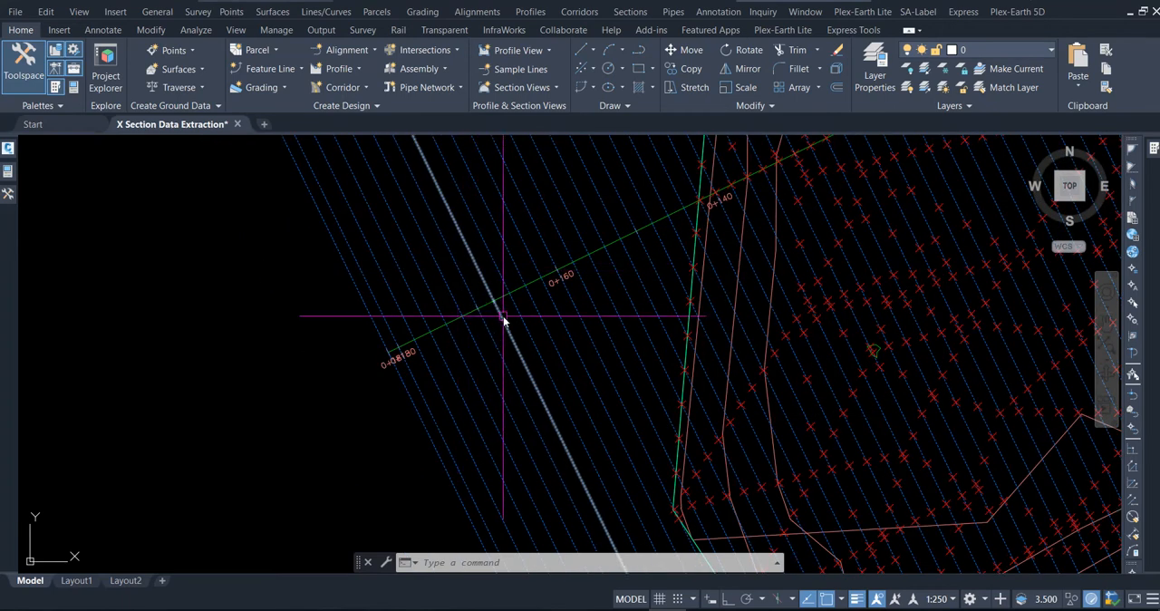
Examine the imported points along the alignment, the section lines and the site boundary across the whole drawing.
{"action": "scroll", "coordinate": [503, 317], "scroll_direction": "down", "scroll_amount": 2}
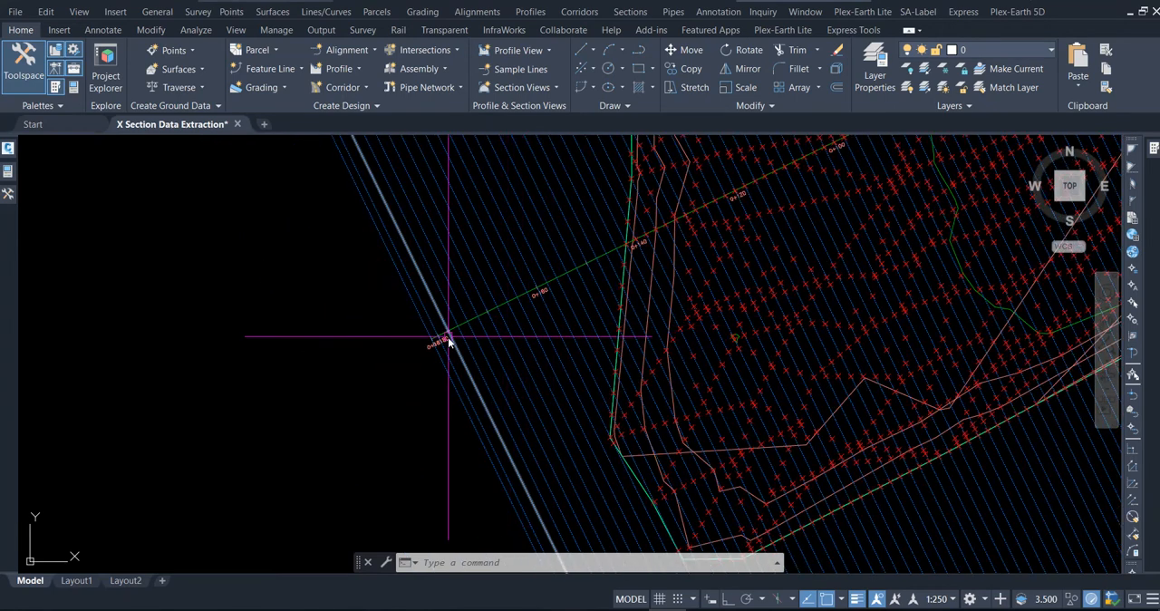
{"action": "scroll", "coordinate": [448, 340], "scroll_direction": "down", "scroll_amount": 2}
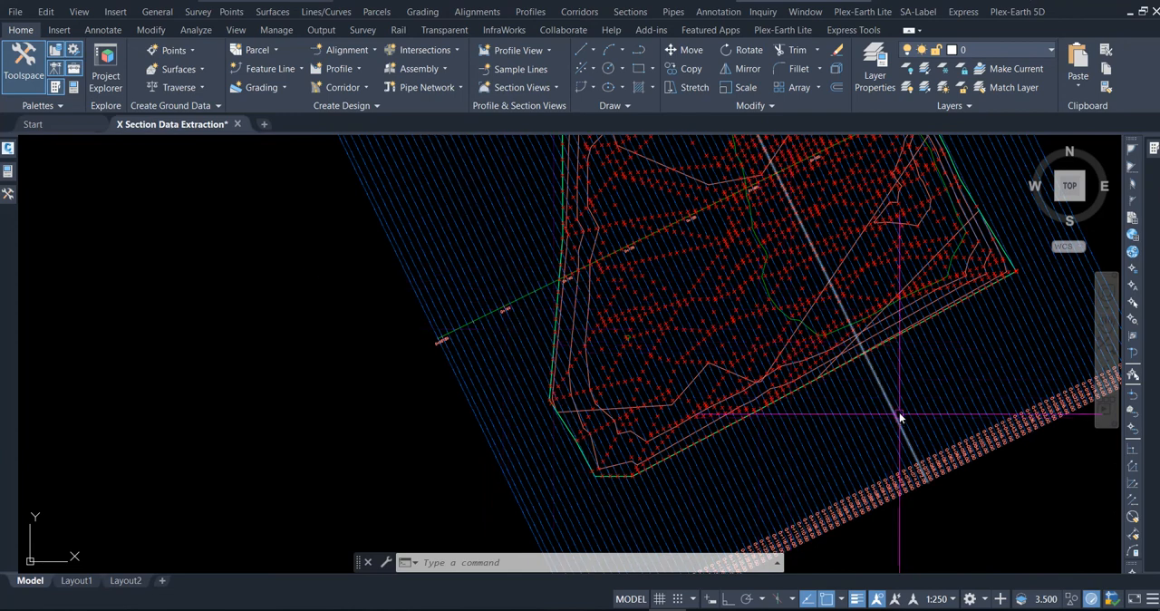
{"action": "mouse_move", "coordinate": [904, 401]}
{"action": "middle_mouse_down"}
{"action": "mouse_move", "coordinate": [889, 401]}
{"action": "mouse_move", "coordinate": [836, 463]}
{"action": "middle_mouse_up"}
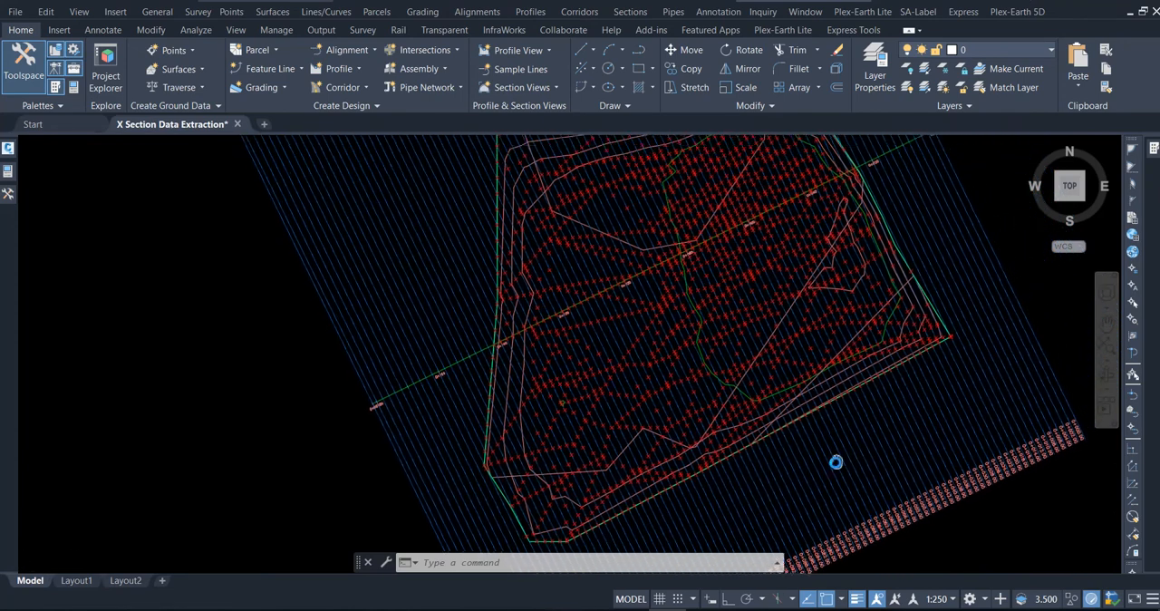
{"action": "scroll", "coordinate": [507, 523], "scroll_direction": "up", "scroll_amount": 5}
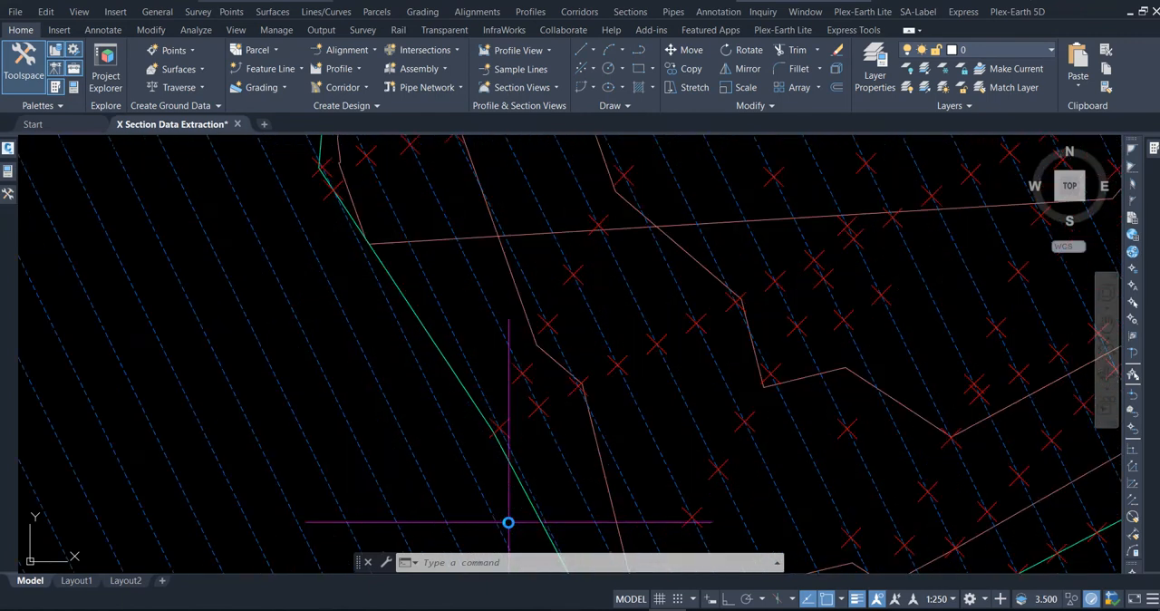
{"action": "scroll", "coordinate": [450, 311], "scroll_direction": "down", "scroll_amount": 4}
{"action": "scroll", "coordinate": [517, 399], "scroll_direction": "up", "scroll_amount": 2}
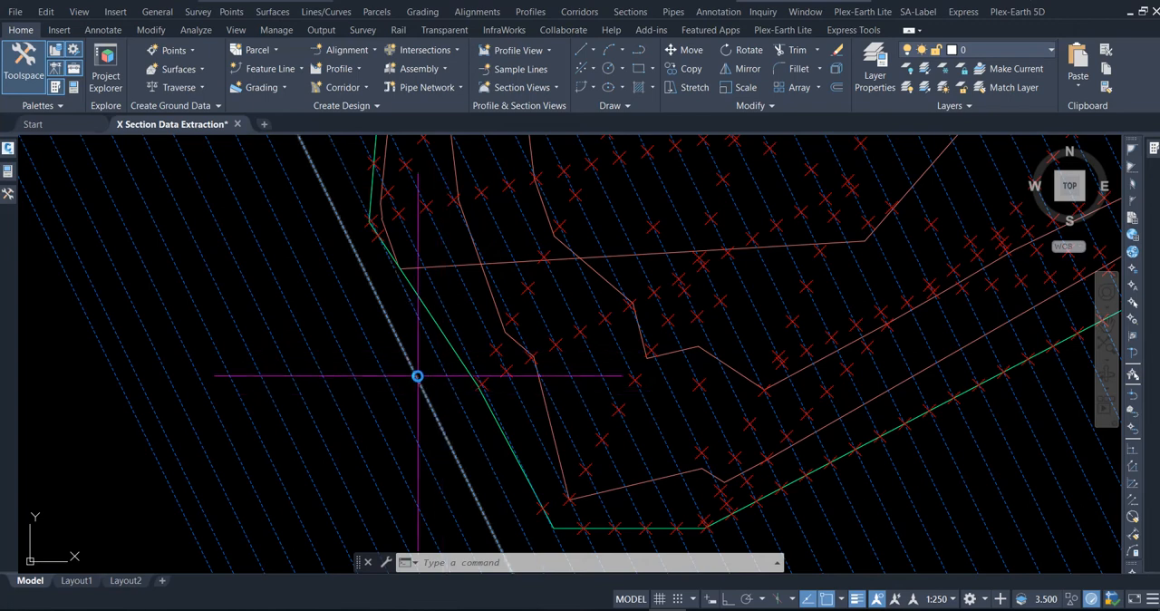
{"action": "middle_click_drag", "start_coordinate": [564, 391], "coordinate": [511, 443]}
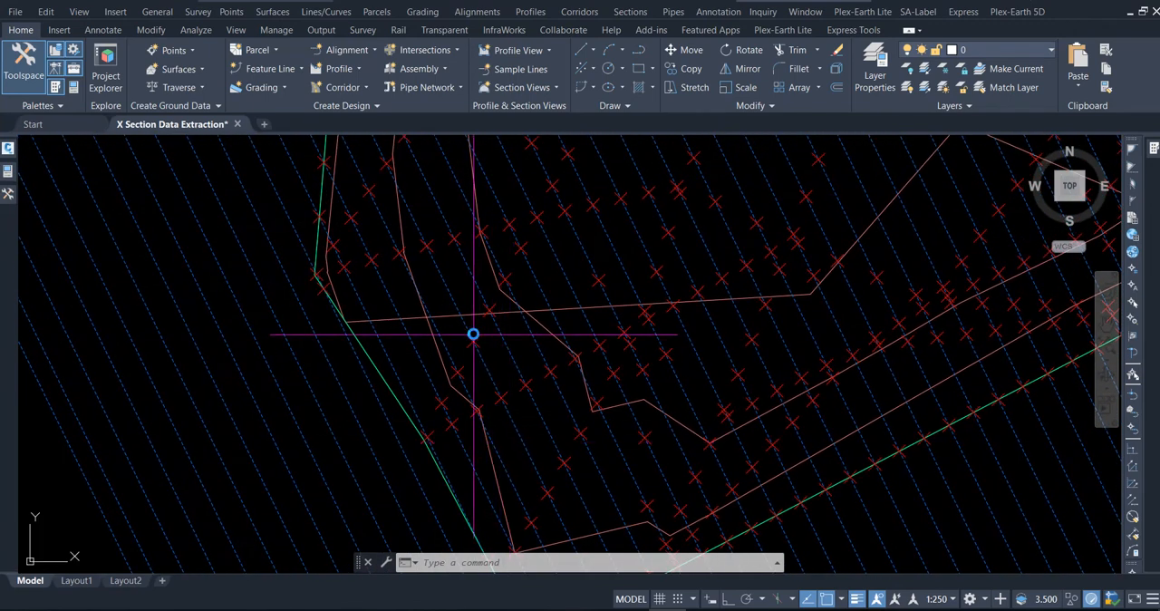
{"action": "scroll", "coordinate": [474, 341], "scroll_direction": "down", "scroll_amount": 3}
{"action": "middle_click_drag", "start_coordinate": [518, 316], "coordinate": [444, 420]}
{"action": "middle_click_drag", "start_coordinate": [522, 309], "coordinate": [499, 394]}
{"action": "middle_click_drag", "start_coordinate": [544, 270], "coordinate": [498, 353]}
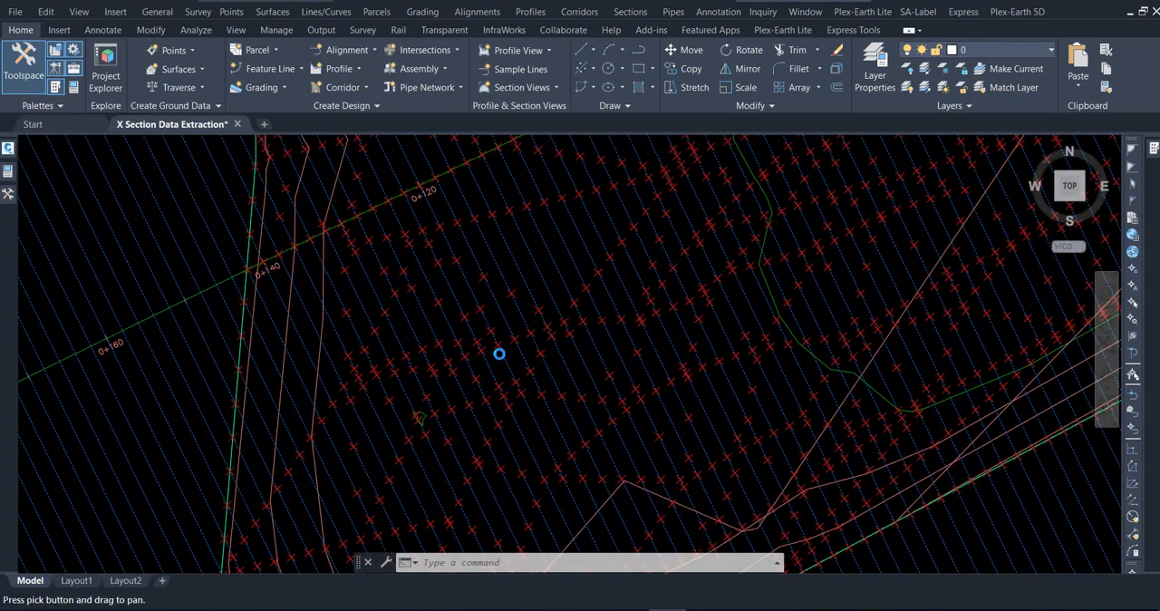
{"action": "scroll", "coordinate": [517, 263], "scroll_direction": "down", "scroll_amount": 5}
{"action": "mouse_move", "coordinate": [639, 250]}
{"action": "middle_mouse_down"}
{"action": "mouse_move", "coordinate": [583, 360]}
{"action": "mouse_move", "coordinate": [599, 344]}
{"action": "middle_mouse_up"}
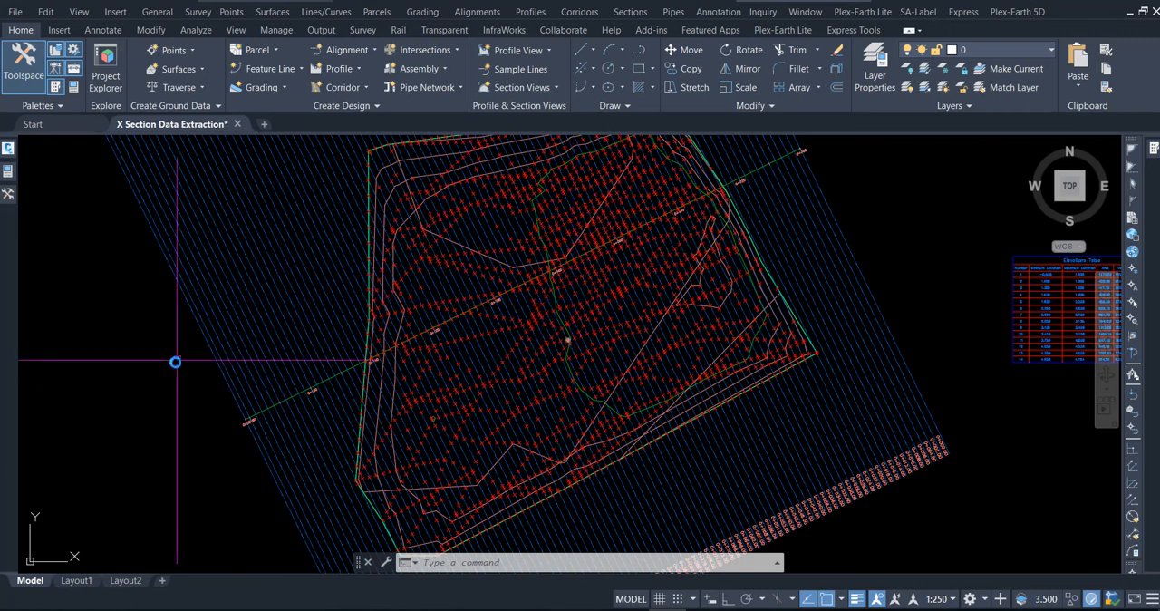
{"action": "middle_click_drag", "start_coordinate": [173, 360], "coordinate": [192, 375]}
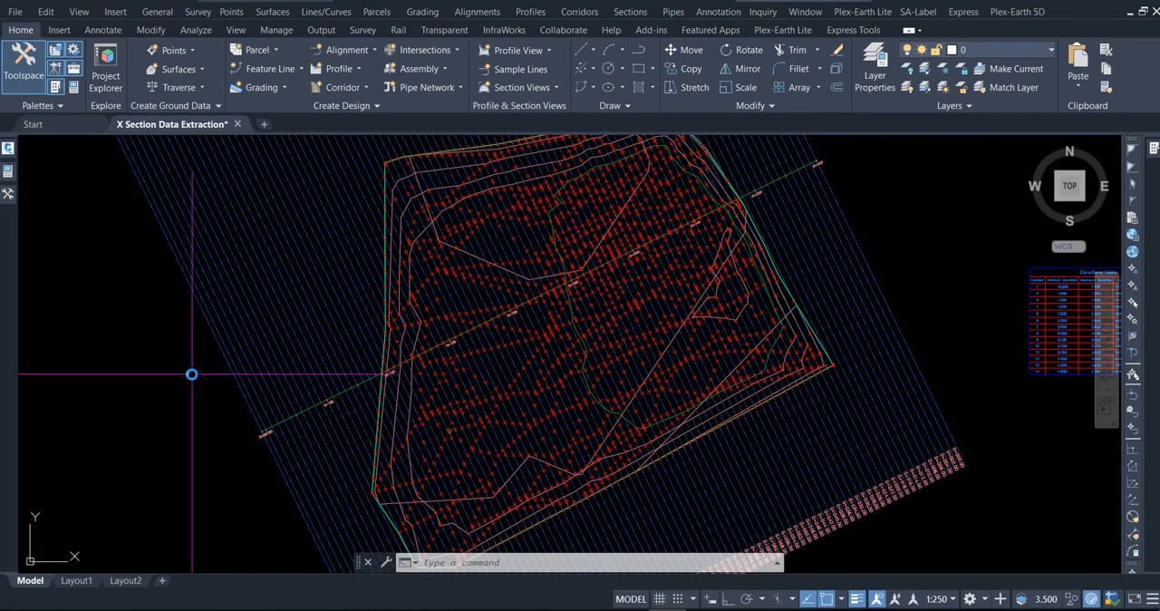
Run the Station Offset to Points report from the Points group of the Reports Manager and include all points.
{"action": "left_click", "coordinate": [9, 193]}
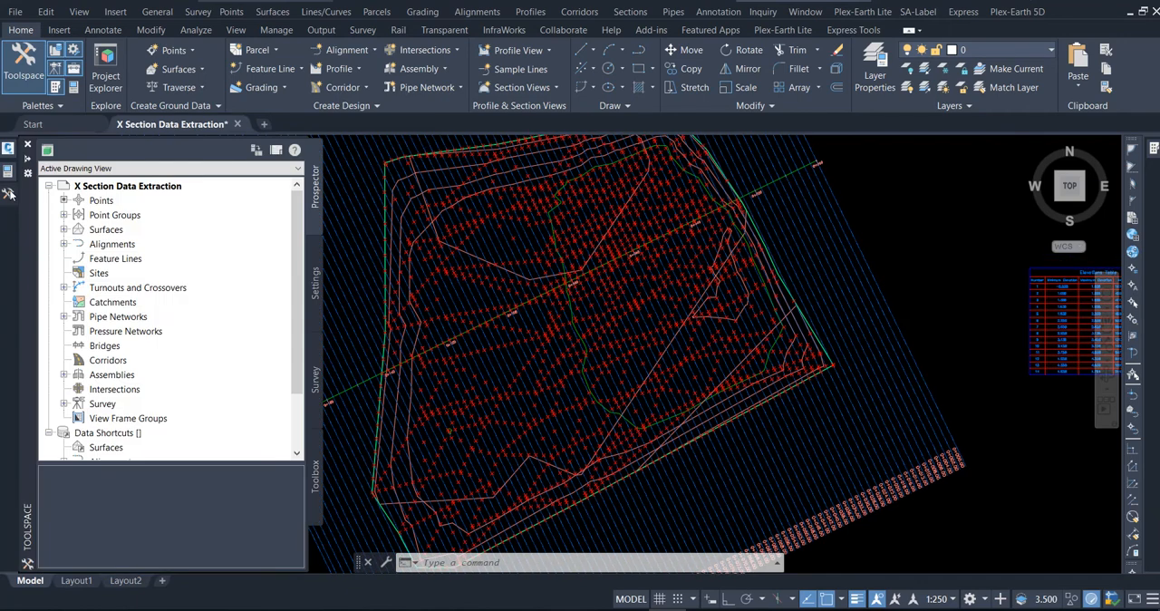
{"action": "left_click", "coordinate": [317, 480]}
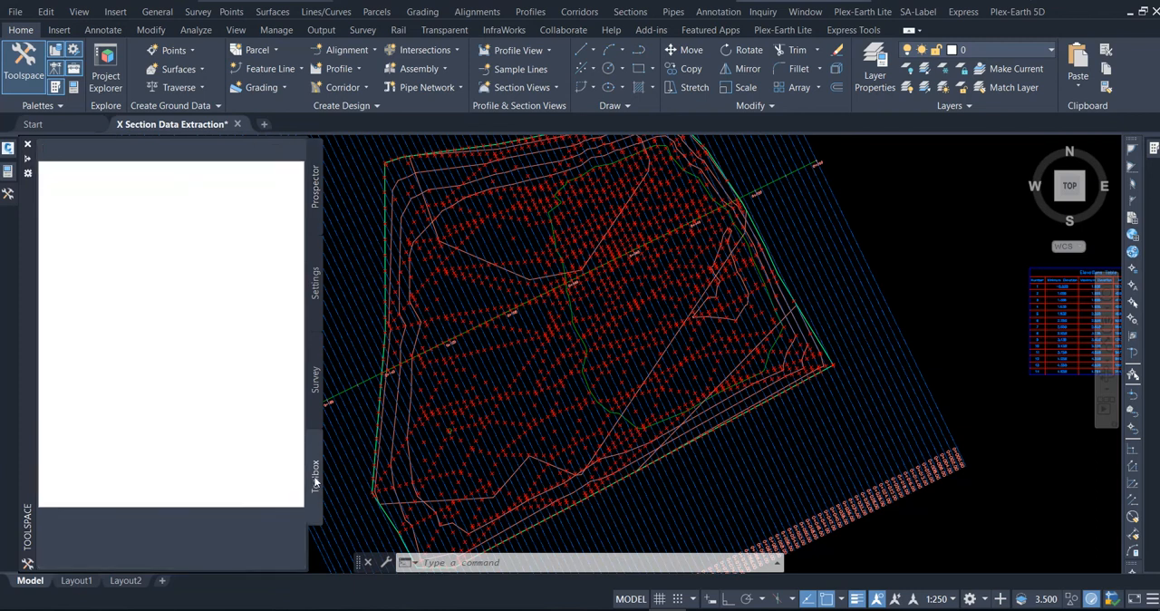
{"action": "left_click", "coordinate": [49, 170]}
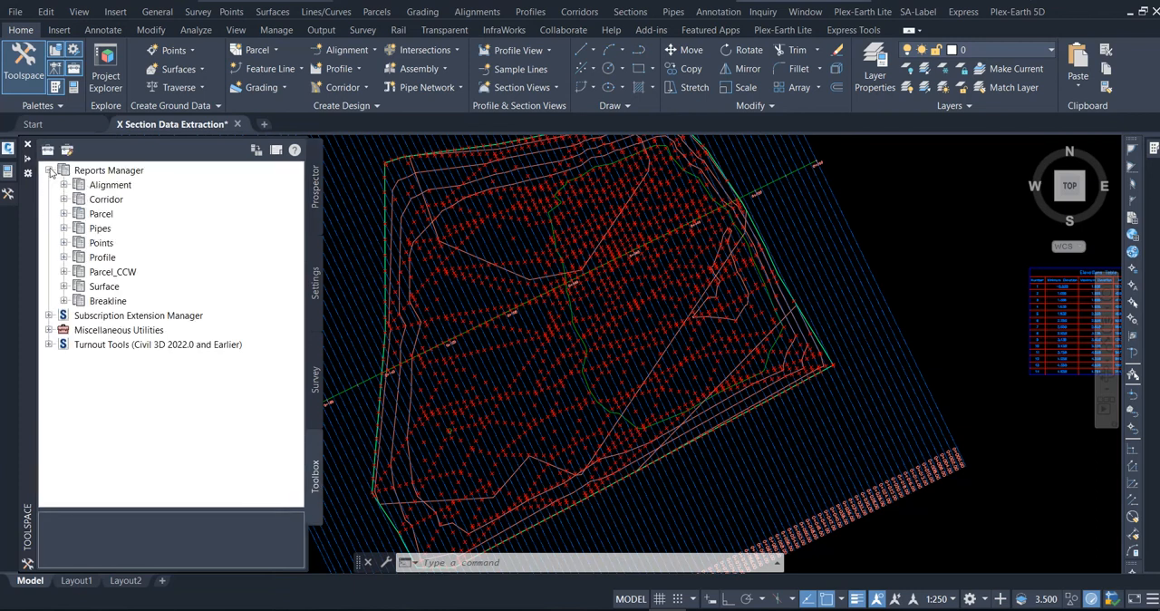
{"action": "left_click", "coordinate": [64, 243]}
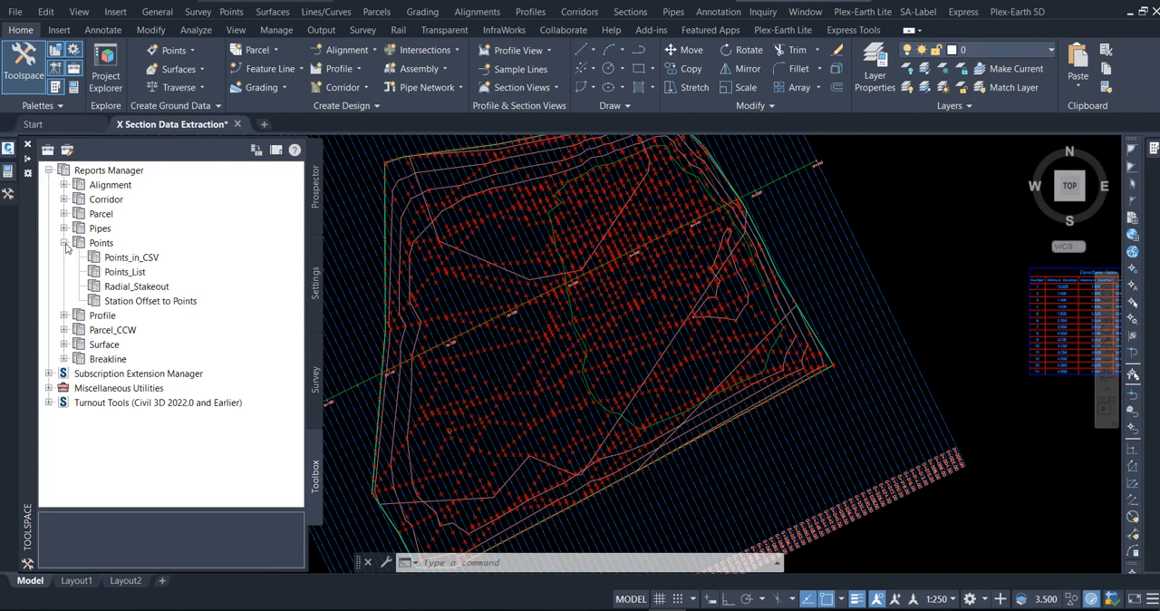
{"action": "left_click", "coordinate": [145, 303]}
{"action": "right_click", "coordinate": [150, 301]}
{"action": "key", "text": "Escape"}
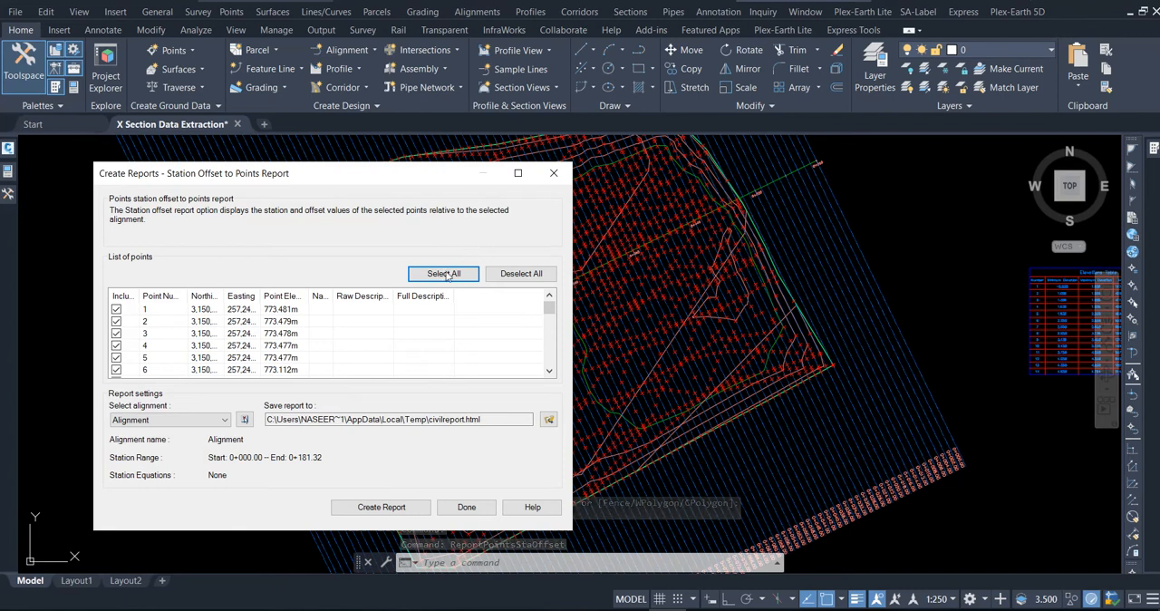
Set the report output to CivilReport.html, replacing the existing file, and create the report for the selected alignment.
{"action": "left_click", "coordinate": [547, 418]}
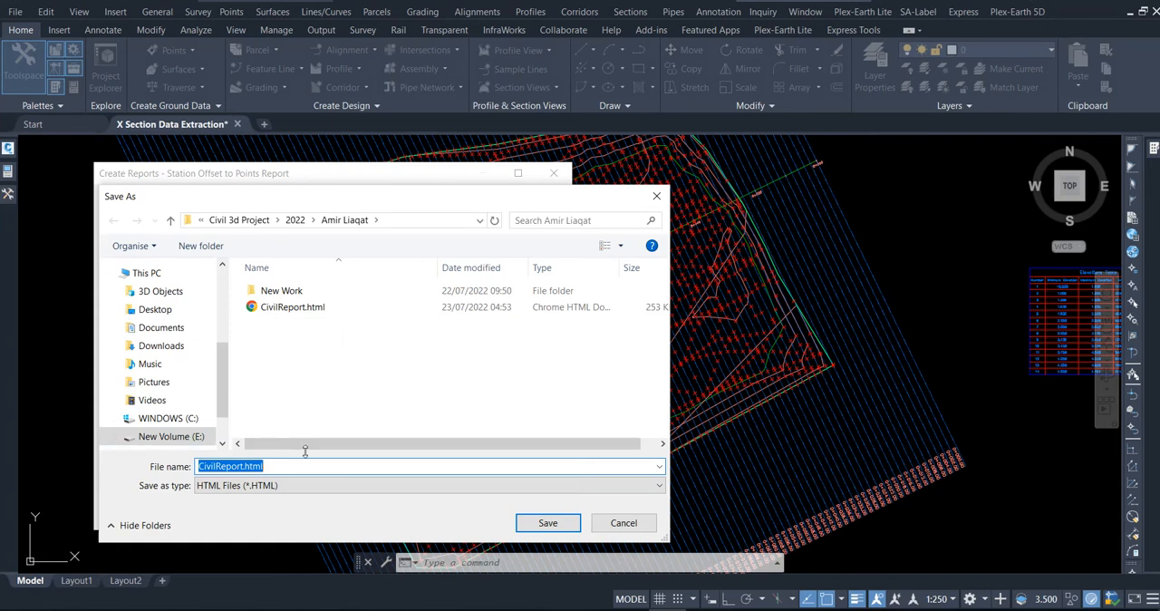
{"action": "left_click", "coordinate": [548, 522]}
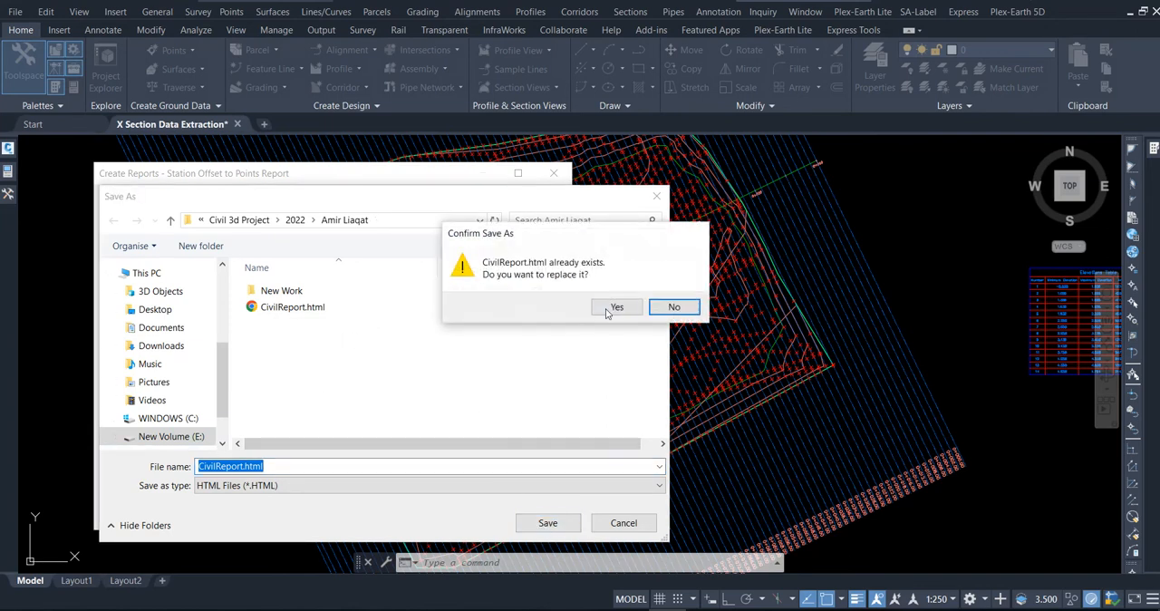
{"action": "left_click", "coordinate": [612, 308]}
{"action": "left_click", "coordinate": [397, 508]}
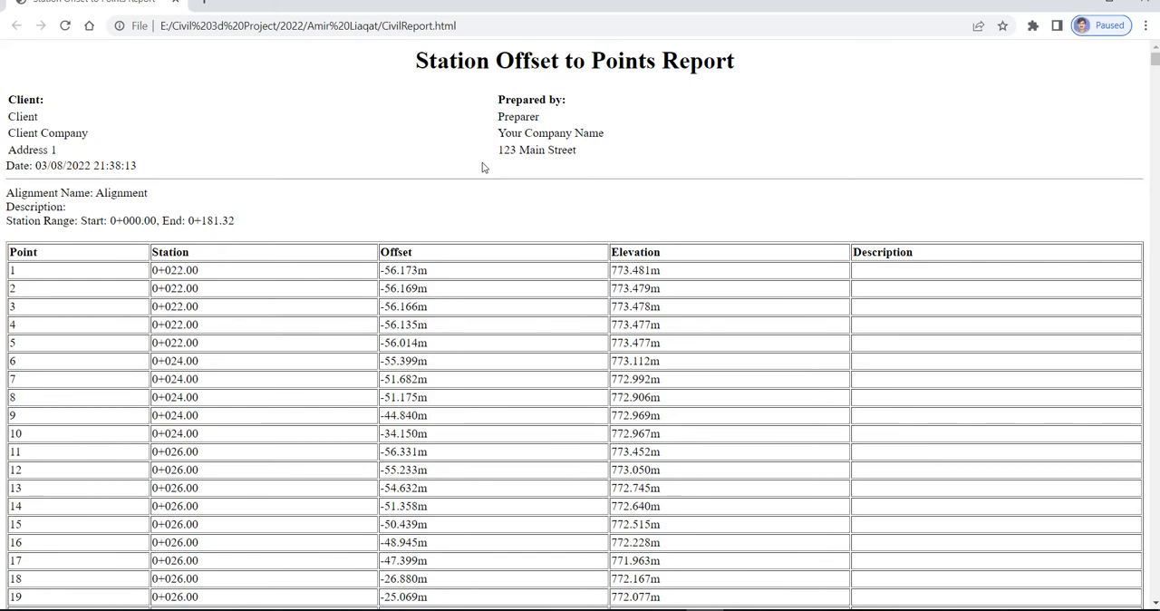
Copy the entire Station Offset to Points Report from the browser into cell A1 of the blank Excel workbook.
{"action": "key", "text": "ctrl+a"}
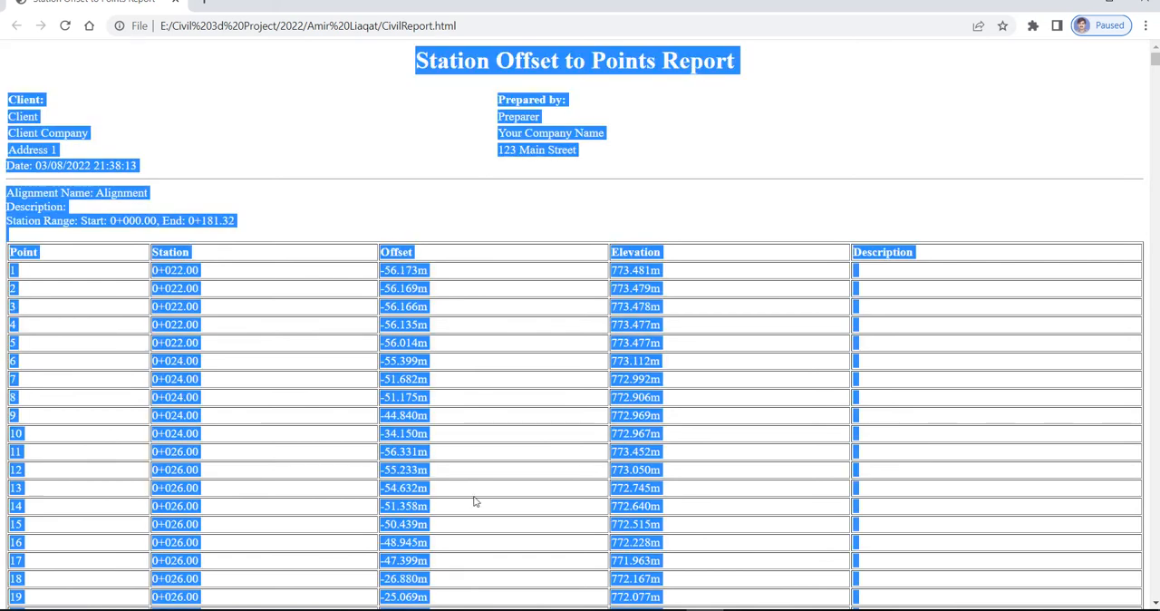
{"action": "left_click", "coordinate": [467, 607]}
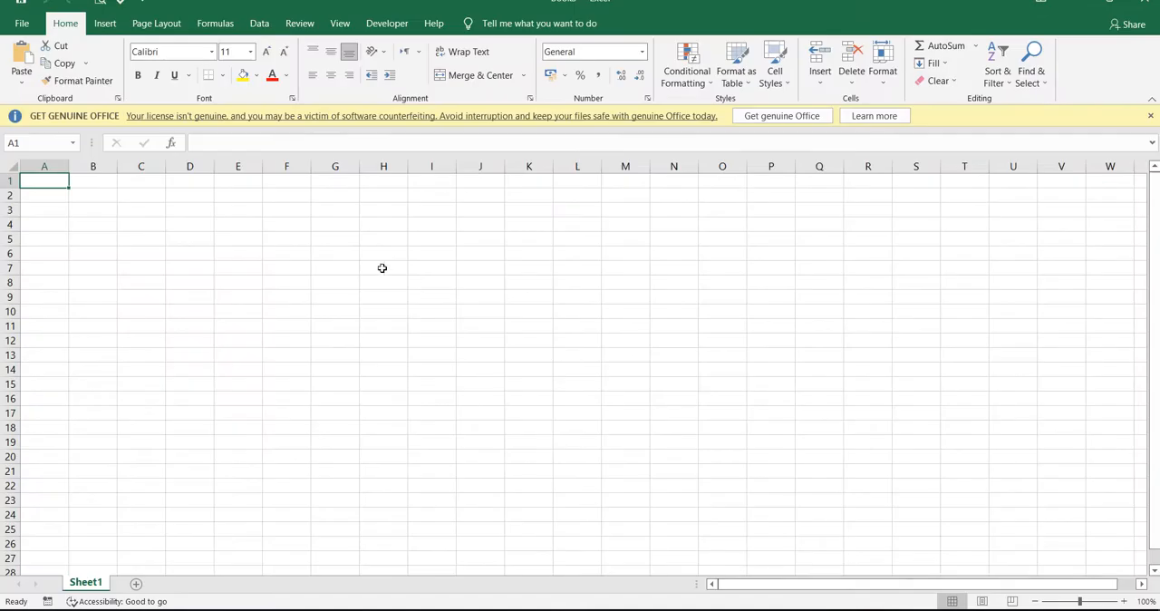
{"action": "key", "text": "ctrl+v"}
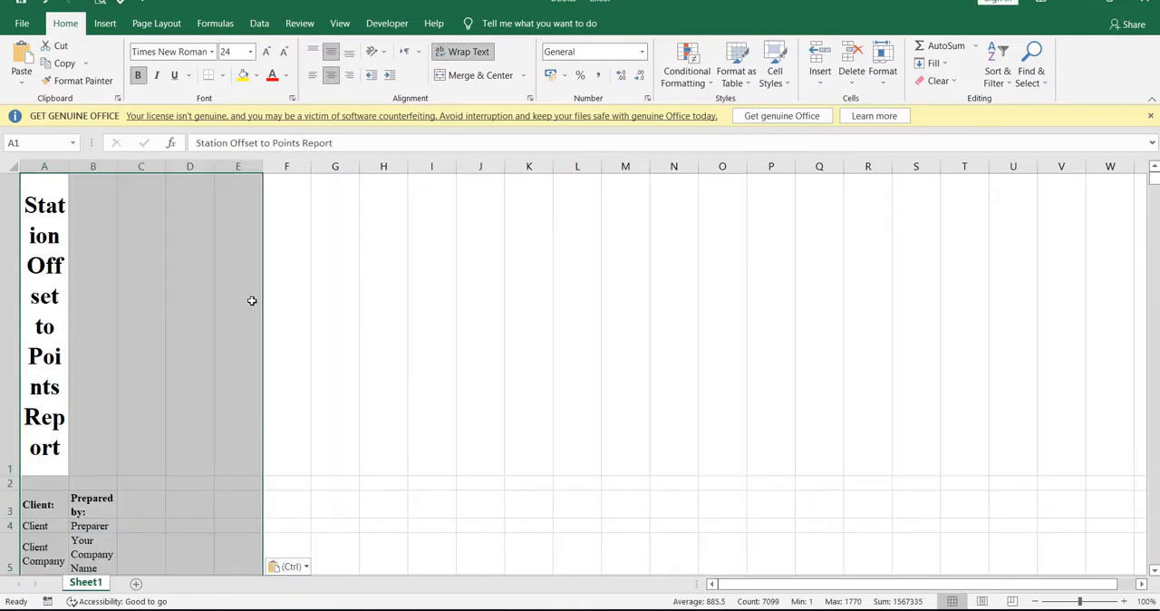
Delete the report heading rows above the Point table and widen columns A to E.
{"action": "scroll", "coordinate": [277, 348], "scroll_direction": "down", "scroll_amount": 3}
{"action": "scroll", "coordinate": [132, 348], "scroll_direction": "up", "scroll_amount": 3}
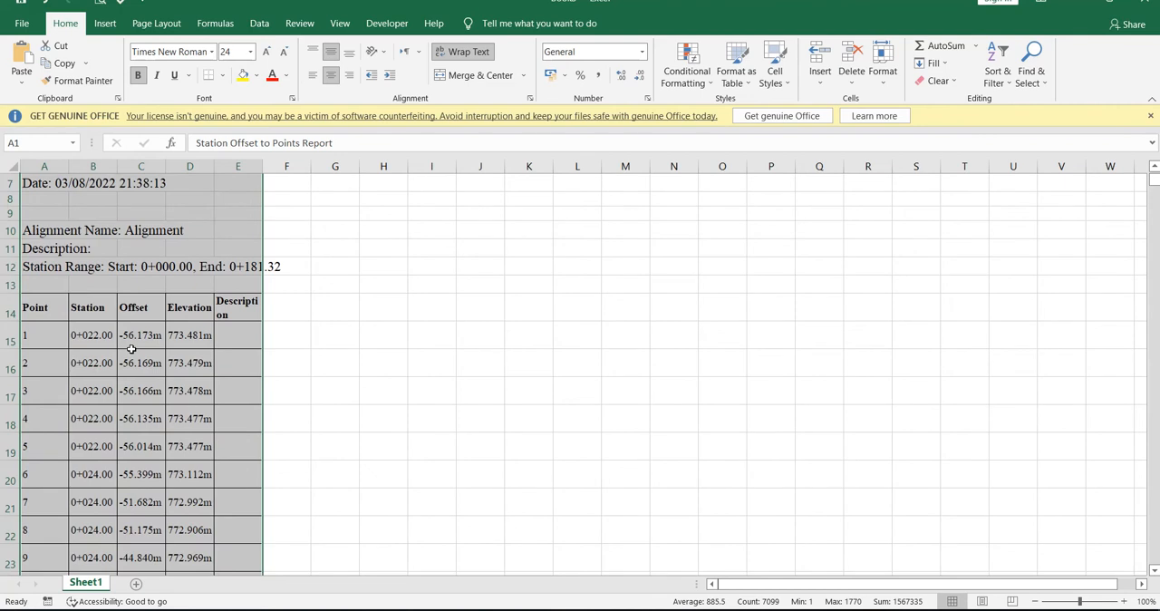
{"action": "scroll", "coordinate": [132, 352], "scroll_direction": "down", "scroll_amount": 1}
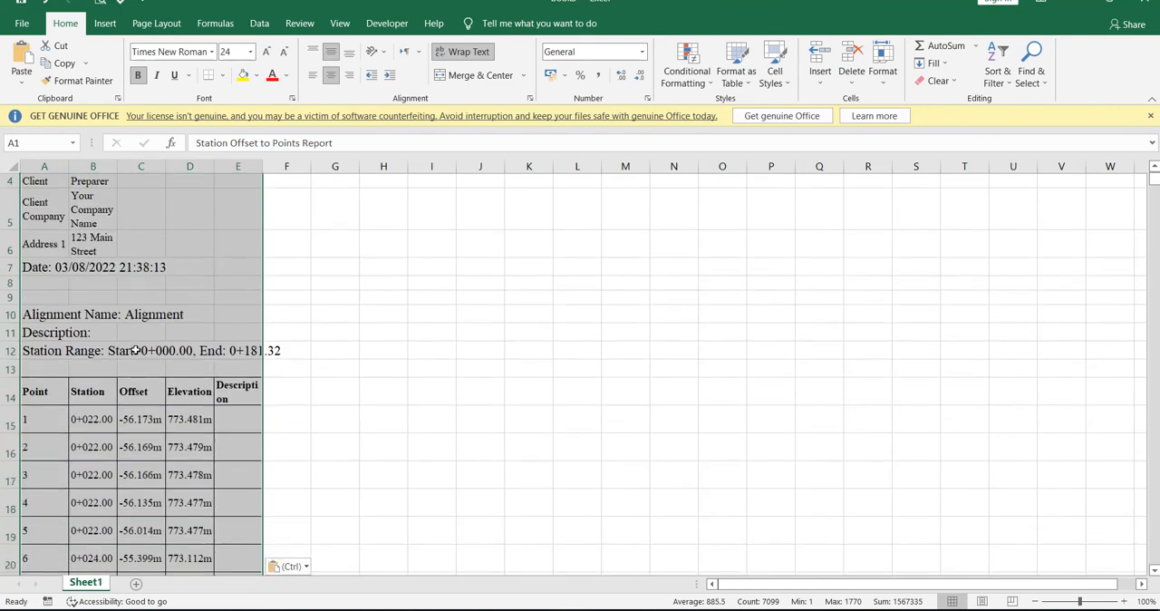
{"action": "left_click_drag", "start_coordinate": [7, 368], "coordinate": [4, 152]}
{"action": "key", "text": "ctrl+minus"}
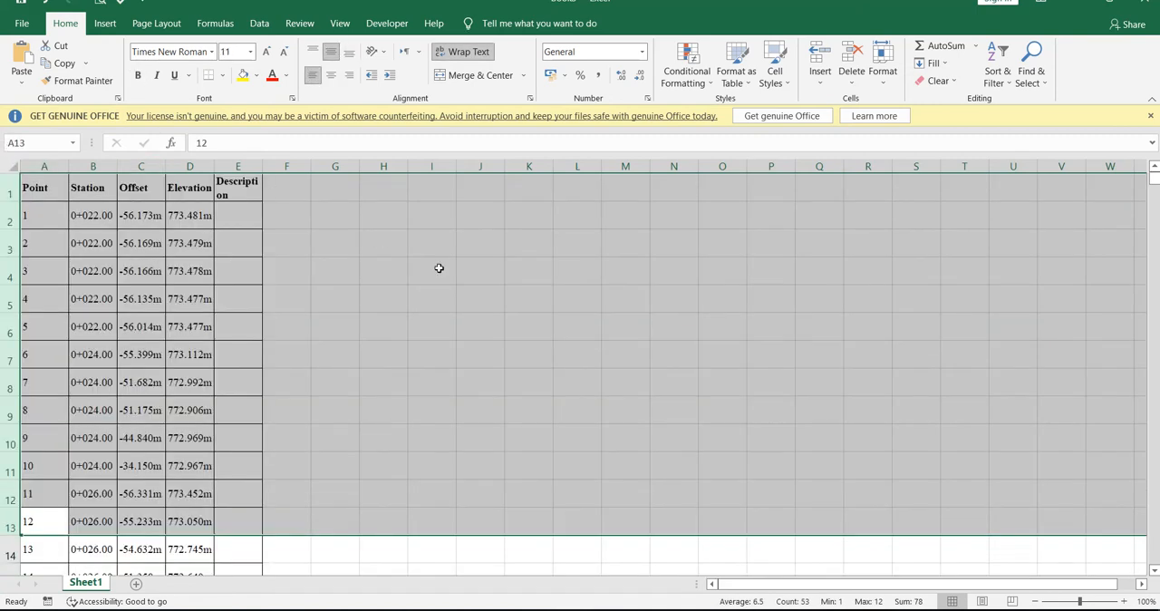
{"action": "left_click", "coordinate": [426, 268]}
{"action": "left_click", "coordinate": [54, 164]}
{"action": "left_click_drag", "start_coordinate": [55, 164], "coordinate": [294, 163]}
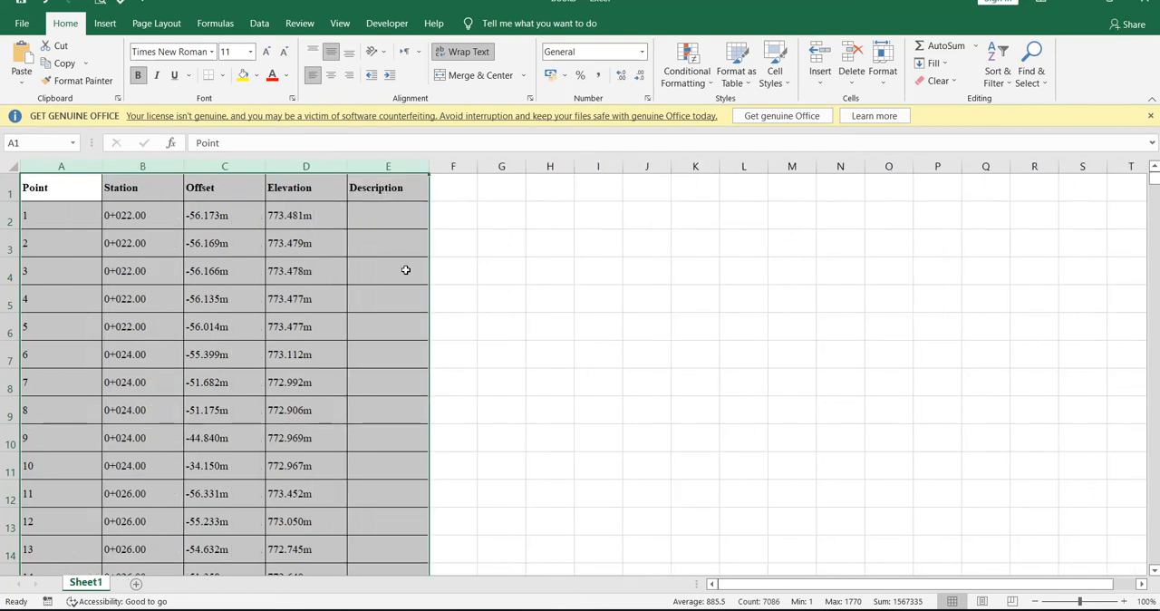
{"action": "left_click", "coordinate": [551, 304]}
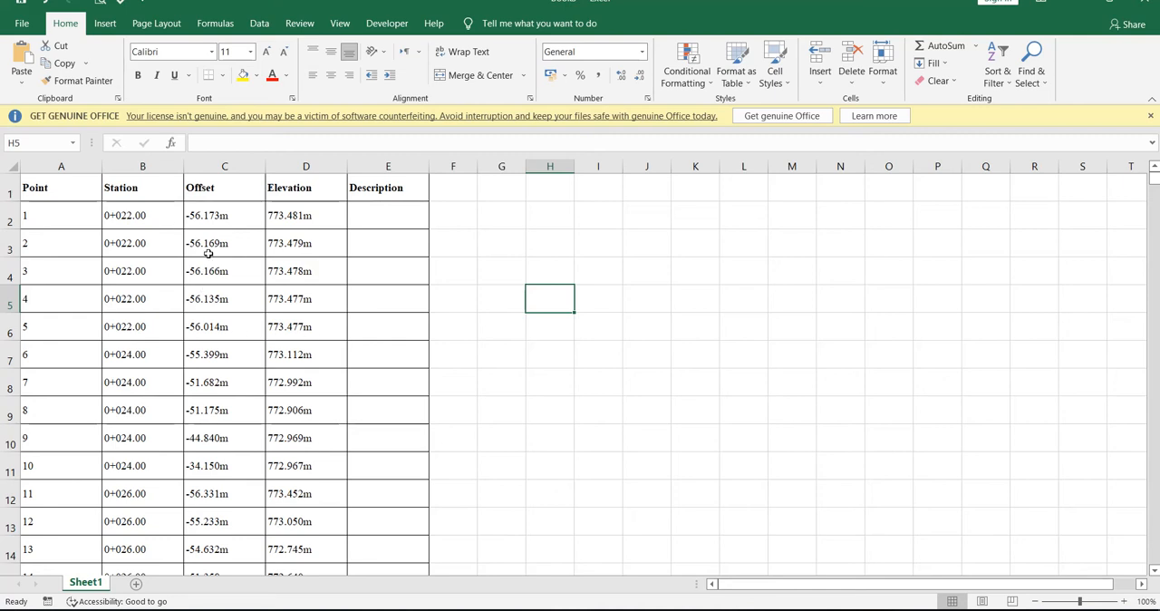
Switch back to Civil 3D, close the station offset report dialog, and run the Points_in_CSV report with all objects and LandXML version 1.2.
{"action": "key", "text": "alt+Tab"}
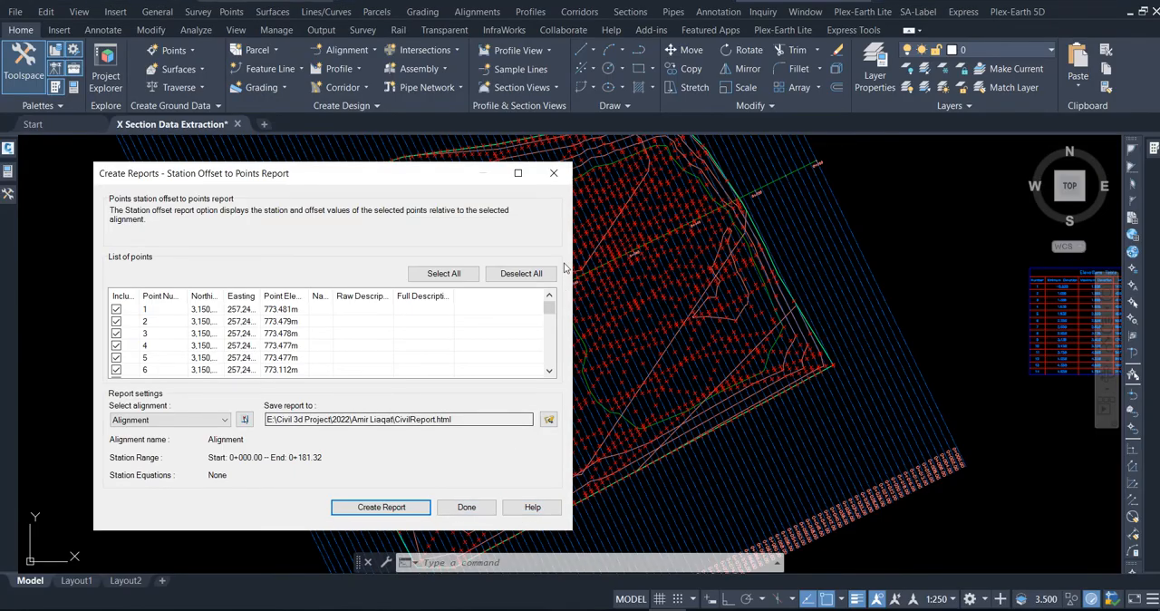
{"action": "left_click", "coordinate": [553, 173]}
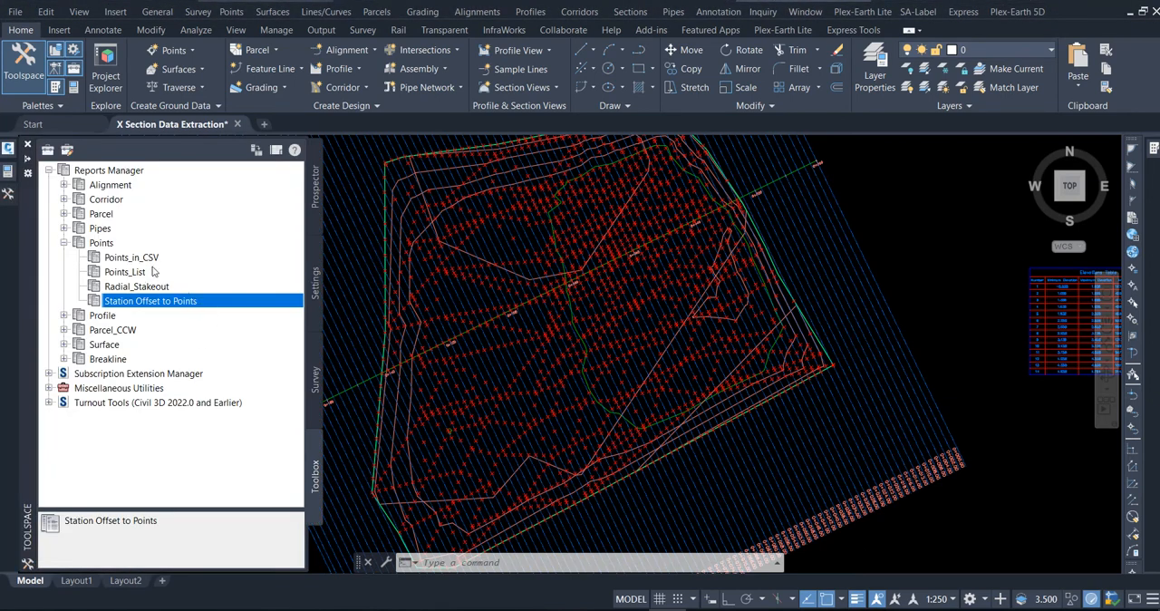
{"action": "right_click", "coordinate": [143, 260]}
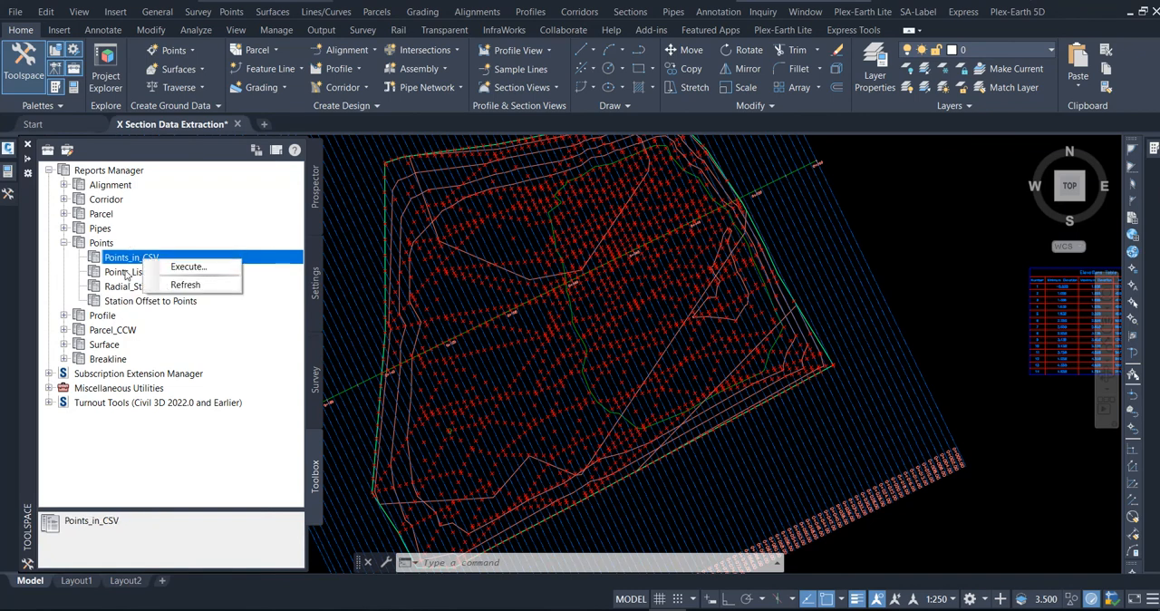
{"action": "left_click", "coordinate": [187, 266]}
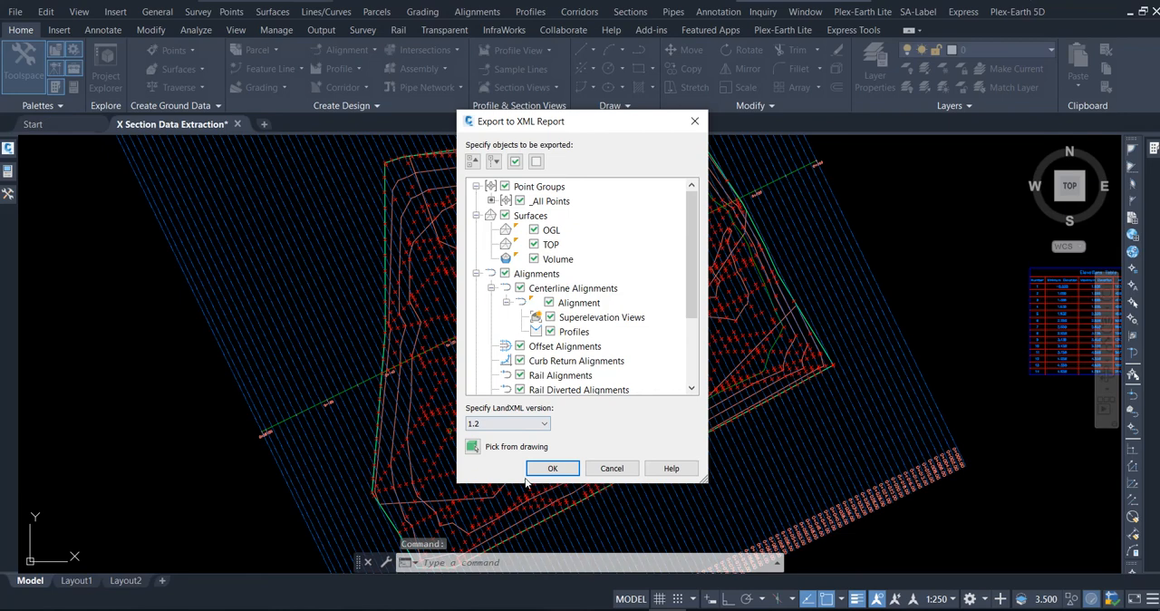
{"action": "left_click", "coordinate": [553, 468]}
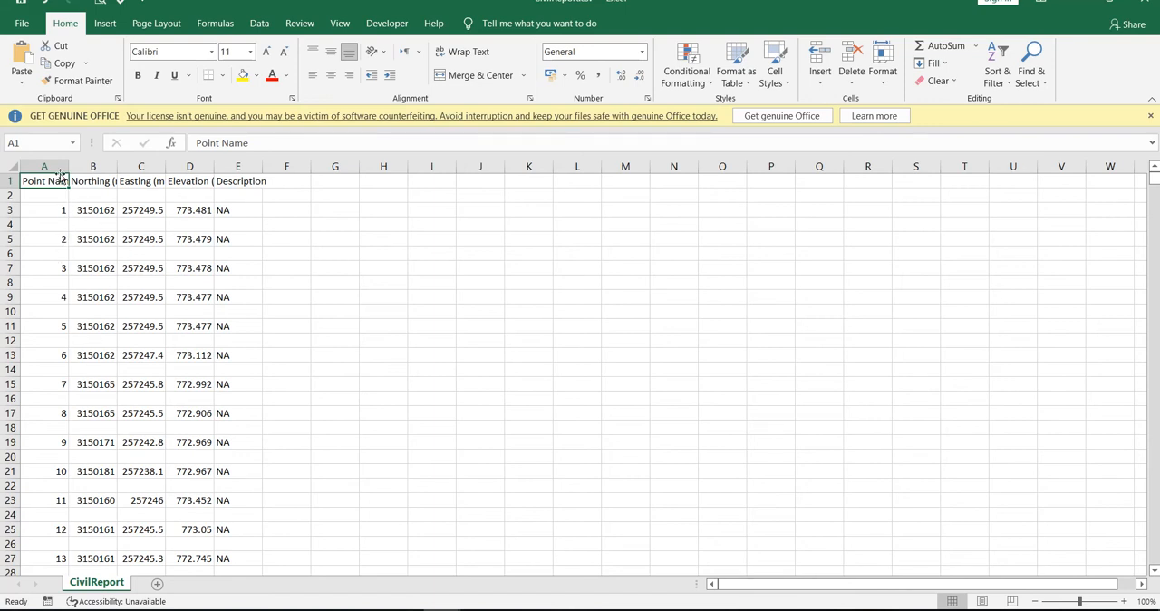
Compare the point numbering in CivilReport.csv with the Point column of the Book3 workbook.
{"action": "left_click", "coordinate": [60, 214]}
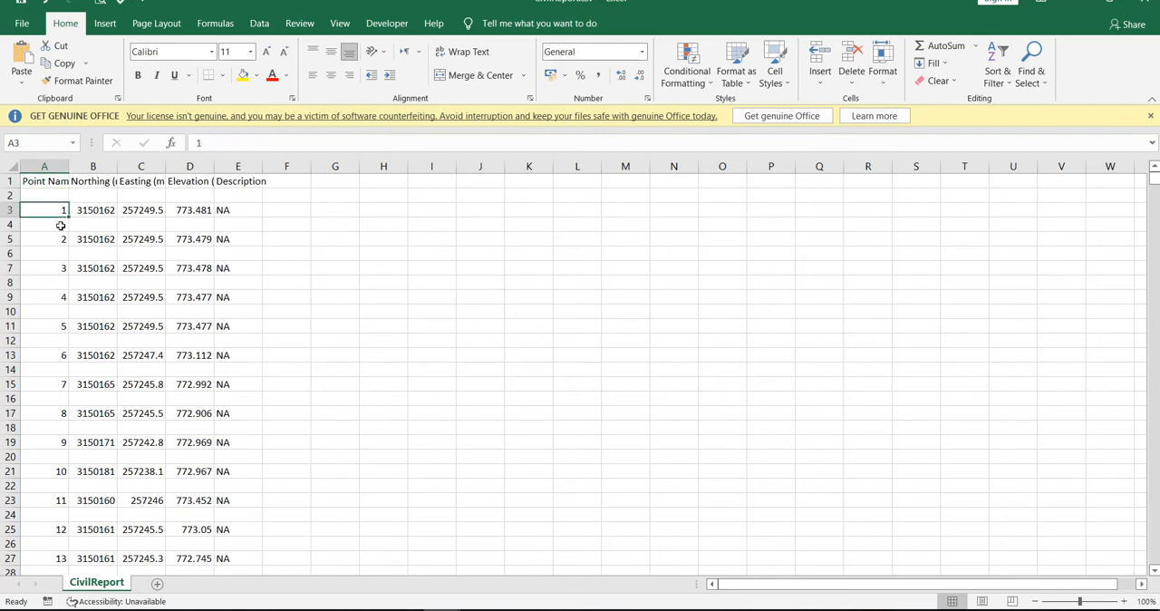
{"action": "scroll", "coordinate": [60, 469], "scroll_direction": "down", "scroll_amount": 2}
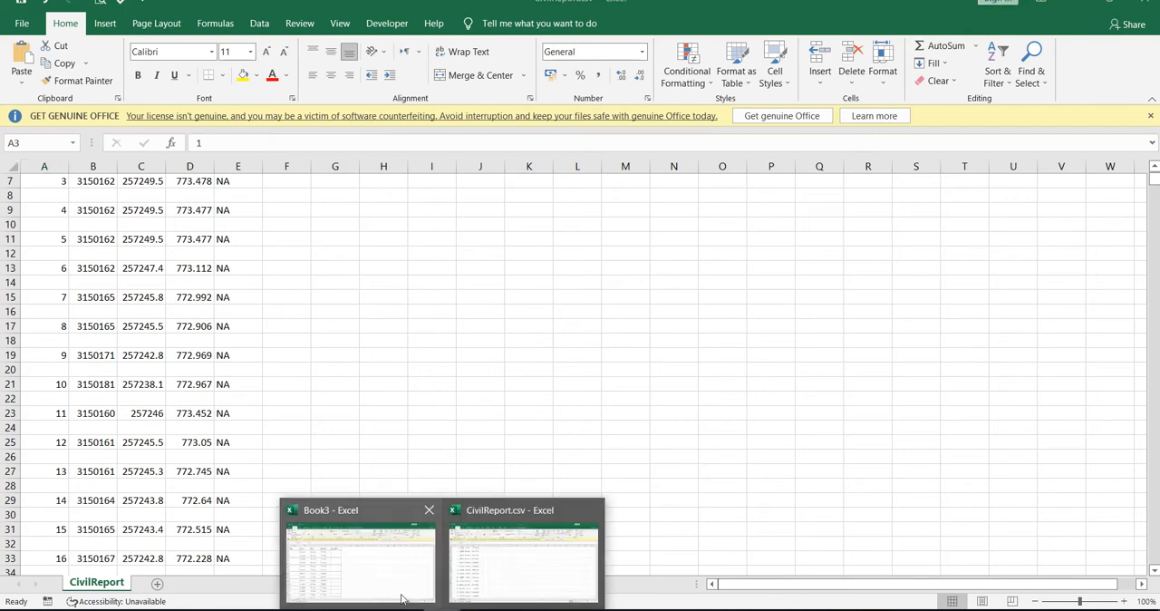
{"action": "left_click", "coordinate": [402, 597]}
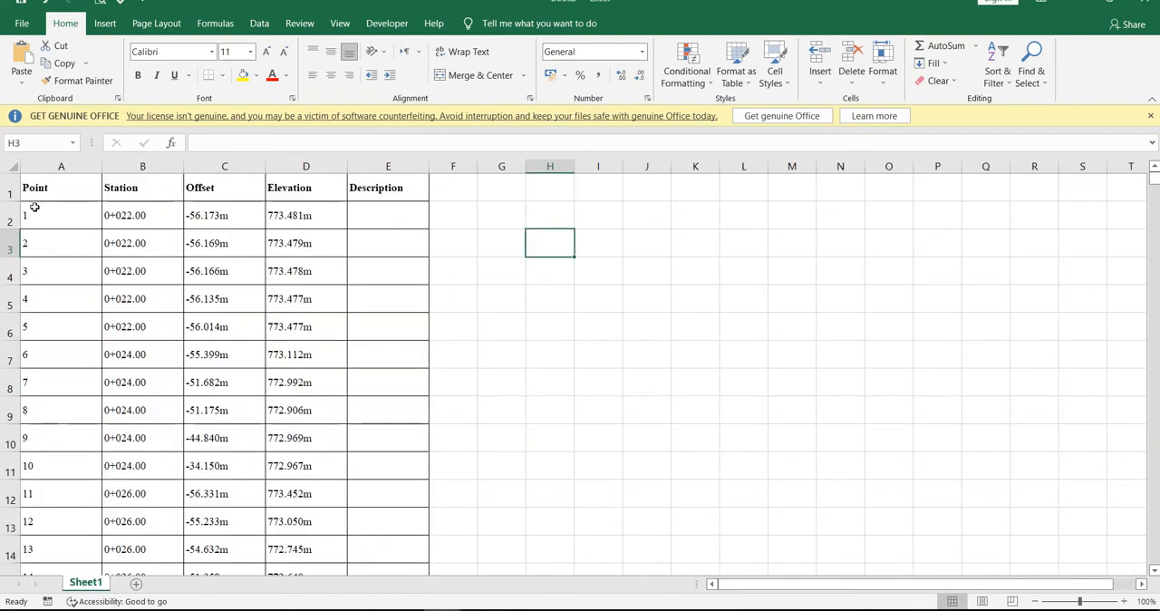
{"action": "left_click_drag", "start_coordinate": [33, 215], "coordinate": [36, 427]}
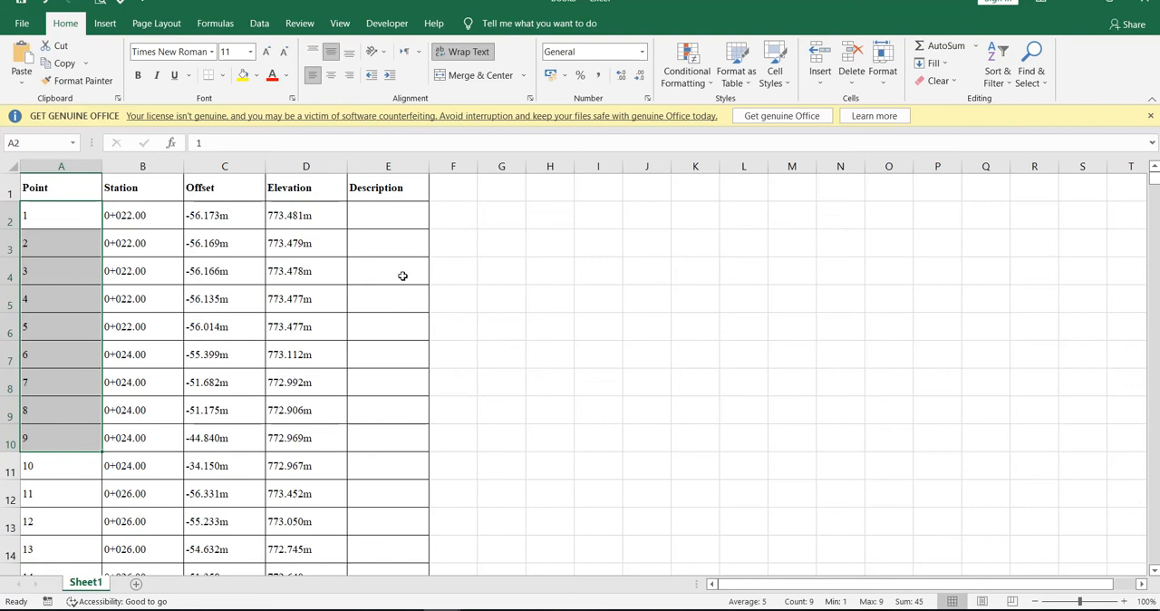
{"action": "mouse_move", "coordinate": [476, 607]}
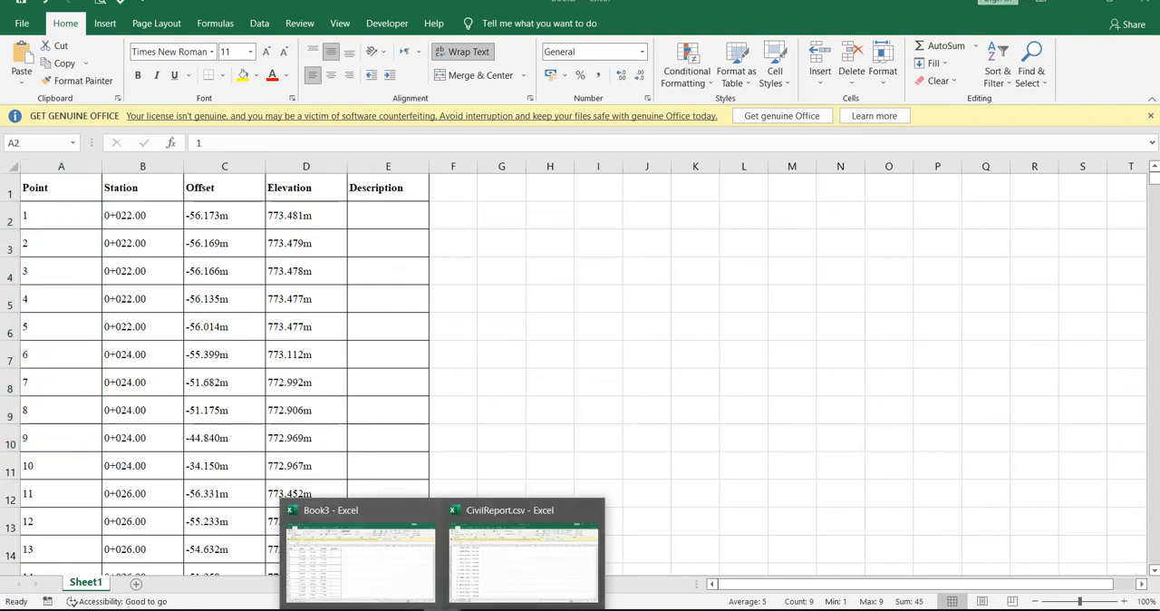
{"action": "left_click", "coordinate": [524, 553]}
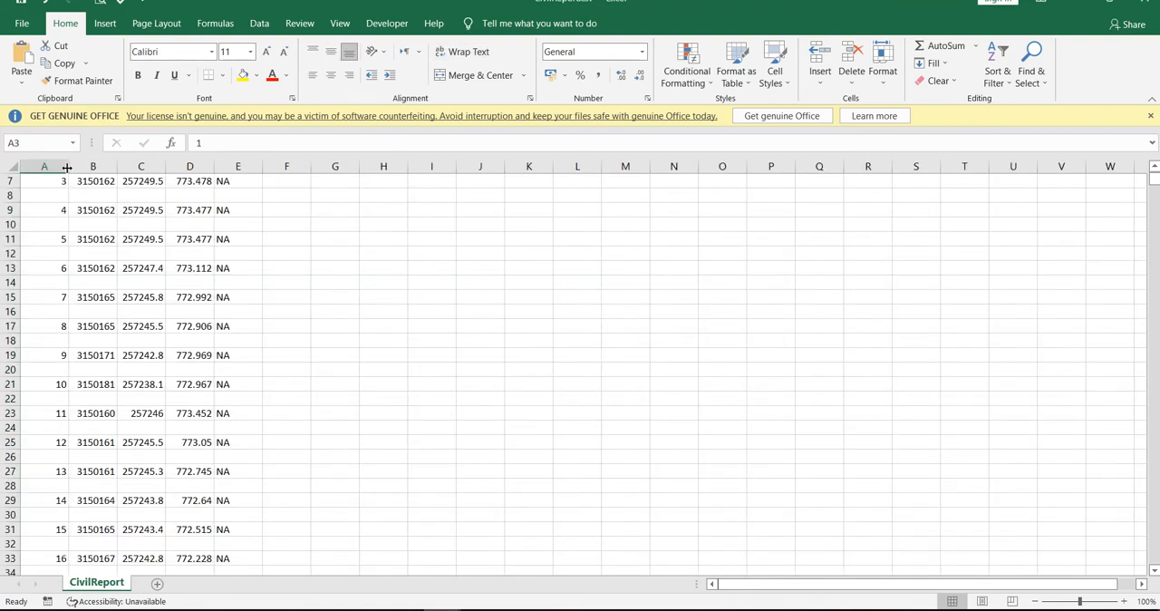
{"action": "scroll", "coordinate": [67, 182], "scroll_direction": "up", "scroll_amount": 2}
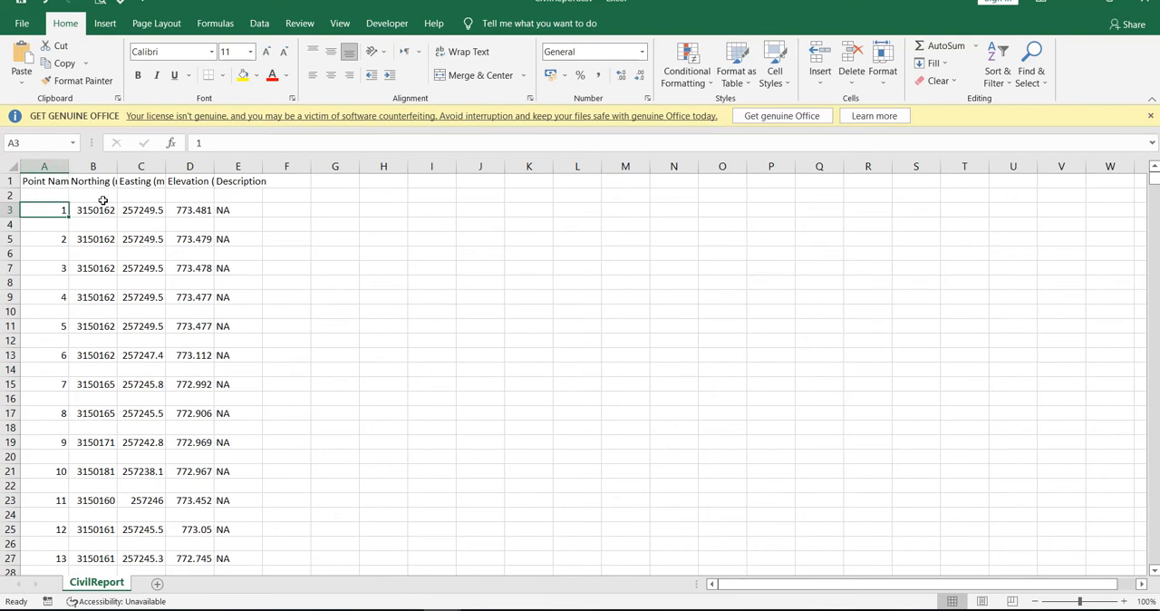
Filter the Elevation (m) column of CivilReport.csv to show only the blank rows.
{"action": "left_click", "coordinate": [186, 165]}
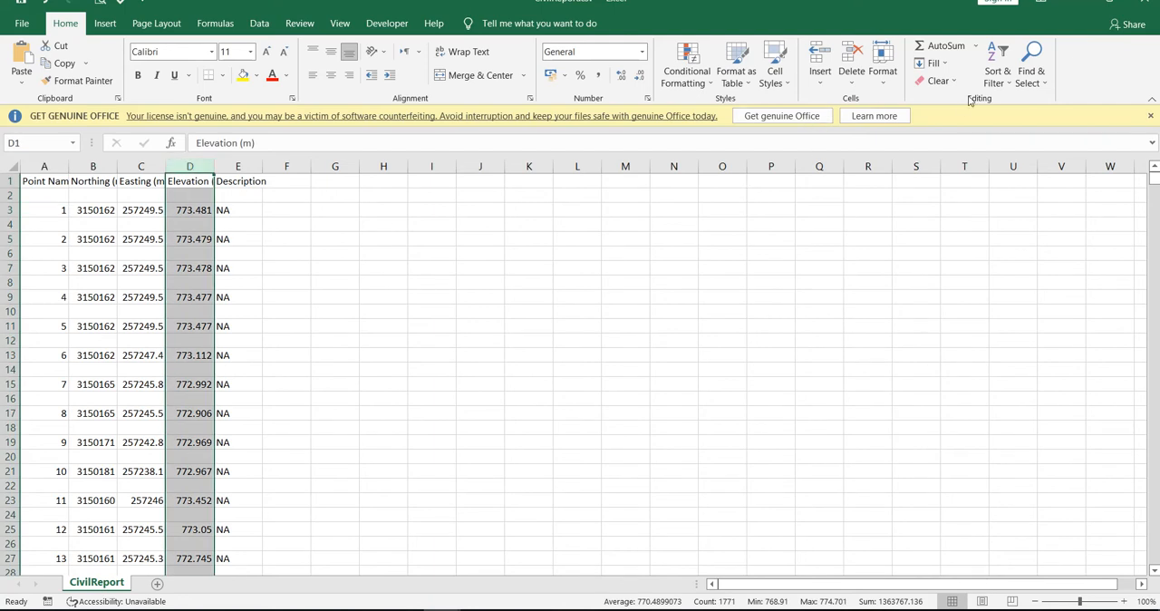
{"action": "left_click", "coordinate": [997, 73]}
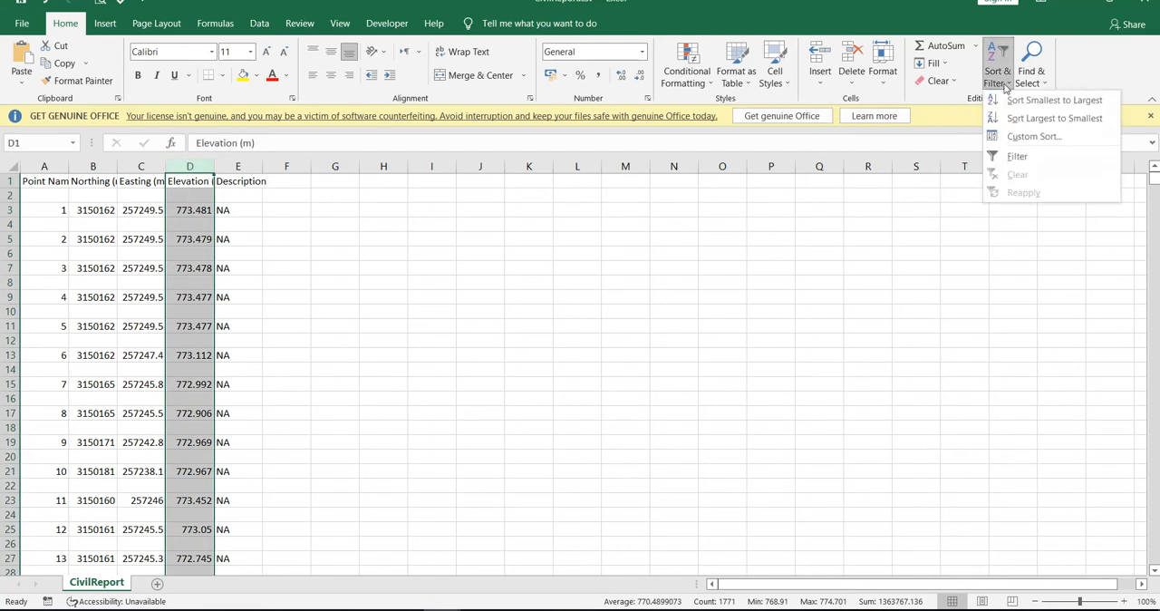
{"action": "left_click", "coordinate": [1016, 157]}
{"action": "left_click", "coordinate": [207, 182]}
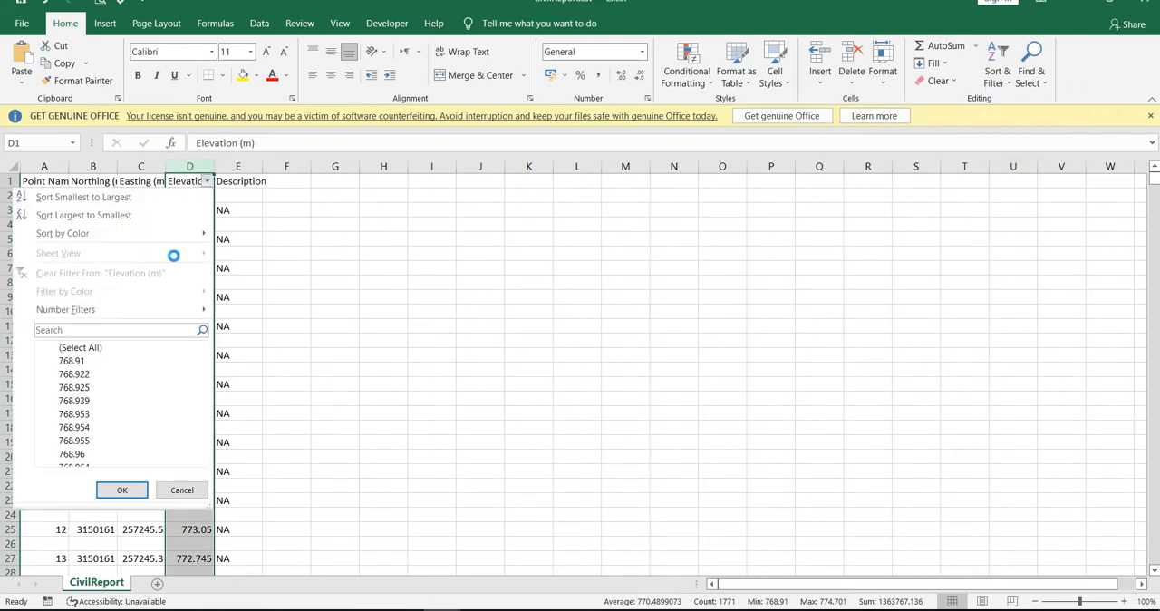
{"action": "left_click", "coordinate": [125, 349]}
{"action": "left_click_drag", "start_coordinate": [201, 363], "coordinate": [60, 451]}
{"action": "left_click", "coordinate": [54, 454]}
{"action": "left_click", "coordinate": [122, 490]}
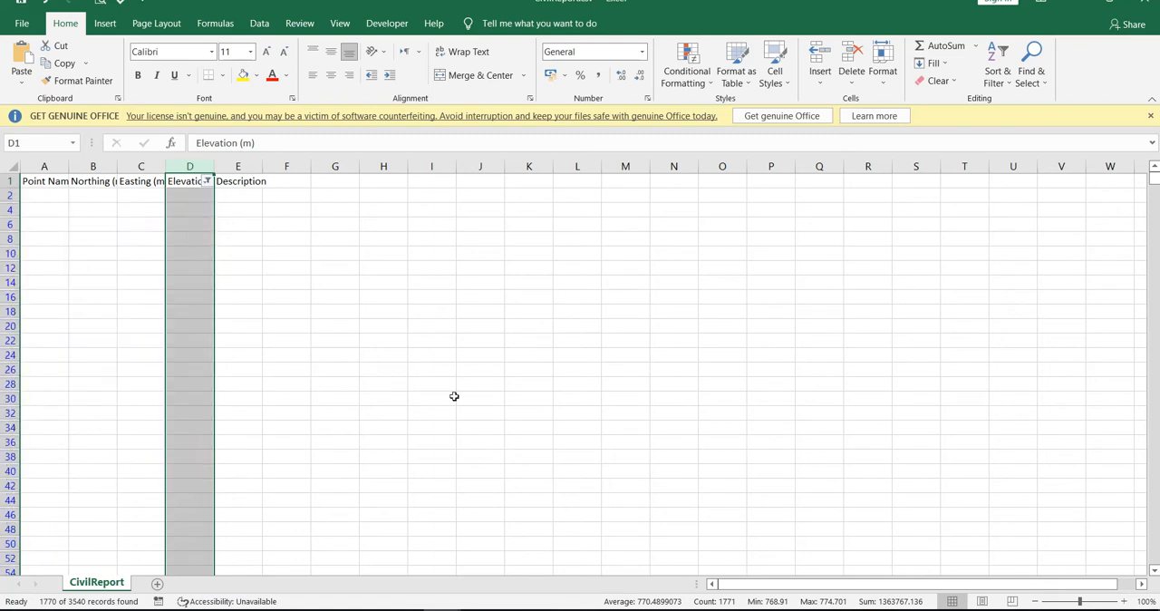
Delete all the filtered blank rows from row 2 downward.
{"action": "left_click", "coordinate": [471, 385]}
{"action": "left_click", "coordinate": [10, 195]}
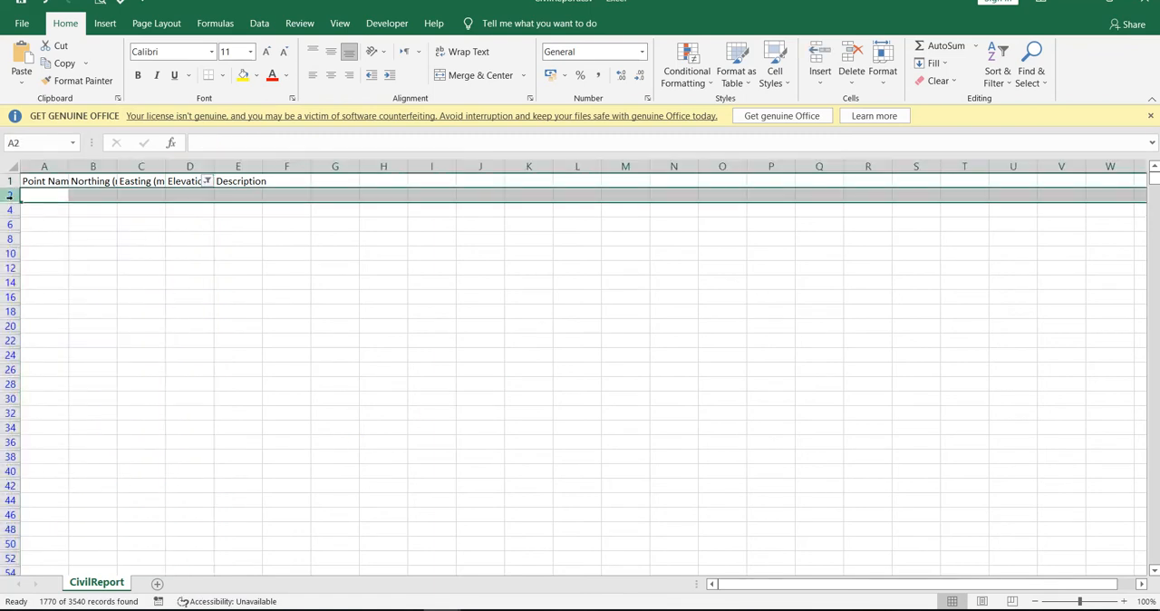
{"action": "key", "text": "ctrl+shift+Down"}
{"action": "key", "text": "ctrl+minus"}
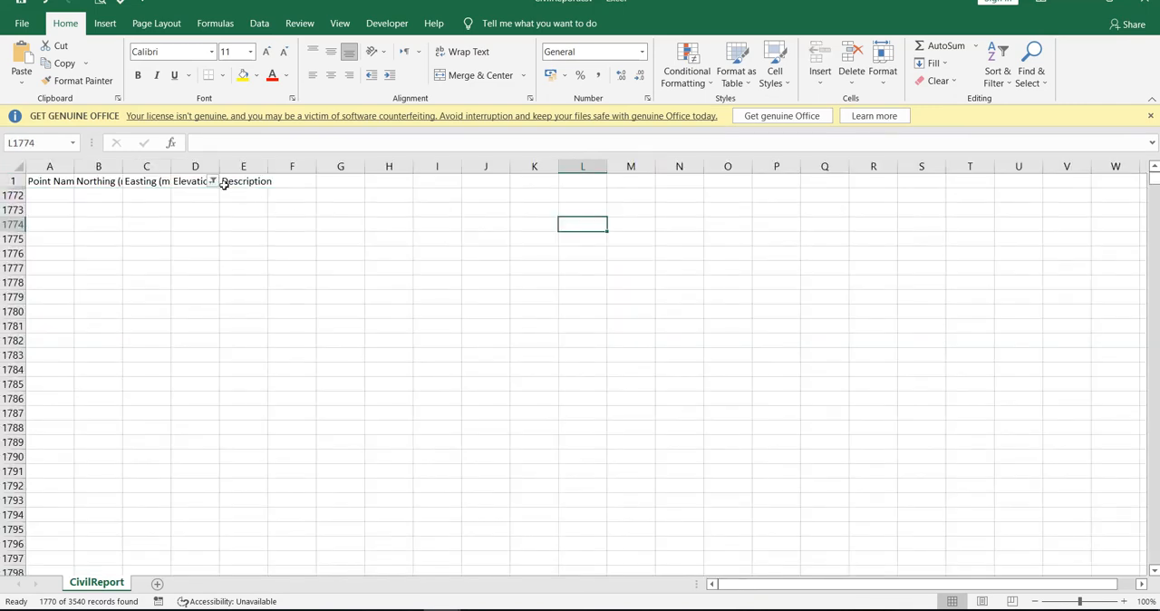
Show all the point records again and remove the filter from the Elevation (m) column.
{"action": "left_click", "coordinate": [212, 181]}
{"action": "left_click", "coordinate": [128, 489]}
{"action": "left_click_drag", "start_coordinate": [439, 390], "coordinate": [444, 374]}
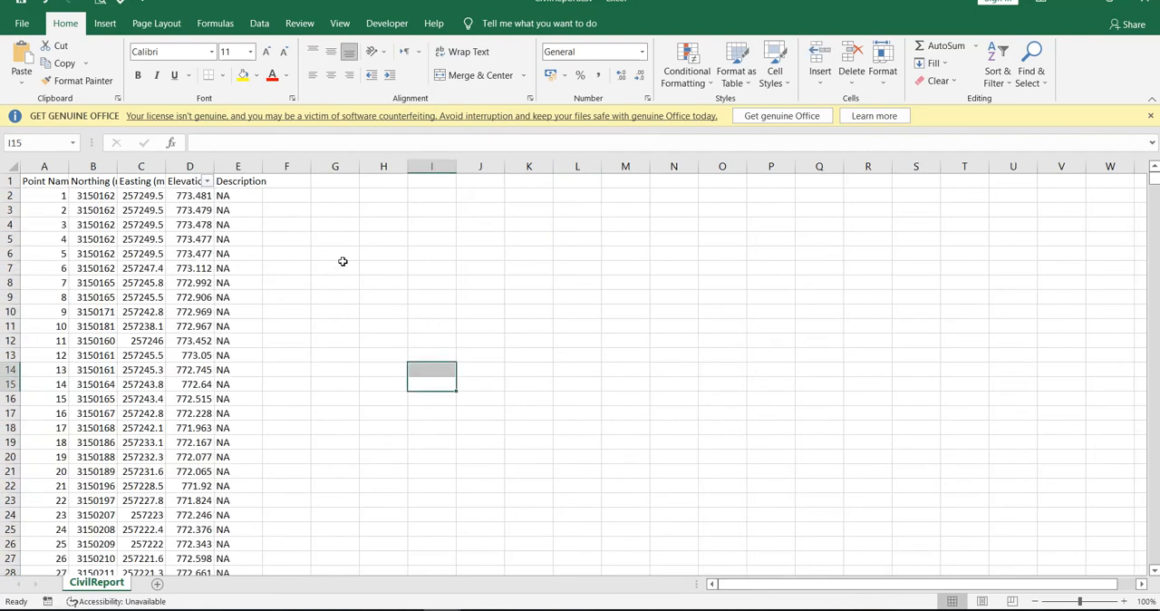
{"action": "left_click", "coordinate": [997, 74]}
{"action": "left_click", "coordinate": [1005, 153]}
{"action": "left_click", "coordinate": [432, 268]}
Center-align the contents of columns A to D.
{"action": "left_click_drag", "start_coordinate": [46, 167], "coordinate": [212, 168]}
{"action": "left_click", "coordinate": [331, 75]}
{"action": "left_click", "coordinate": [384, 311]}
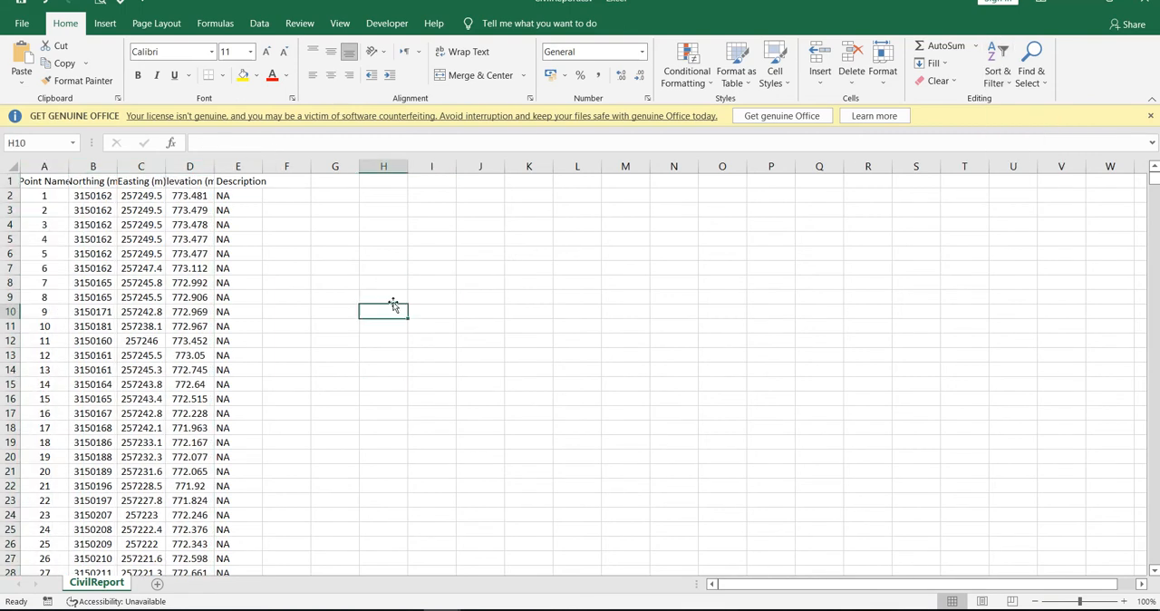
Remove the Description column E from the coordinate table.
{"action": "left_click", "coordinate": [238, 166]}
{"action": "key", "text": "Delete"}
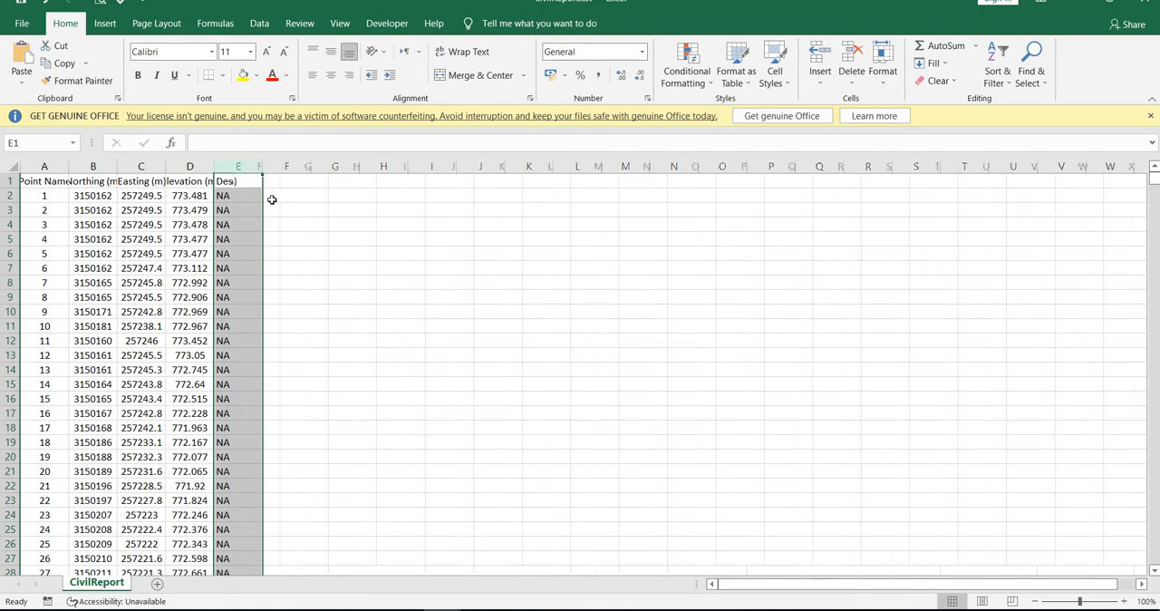
{"action": "left_click", "coordinate": [430, 286]}
{"action": "left_click", "coordinate": [431, 287]}
Copy columns A to D of CivilReport.csv into the Book3 workbook starting at column F.
{"action": "left_click_drag", "start_coordinate": [181, 168], "coordinate": [44, 166]}
{"action": "key", "text": "ctrl+c"}
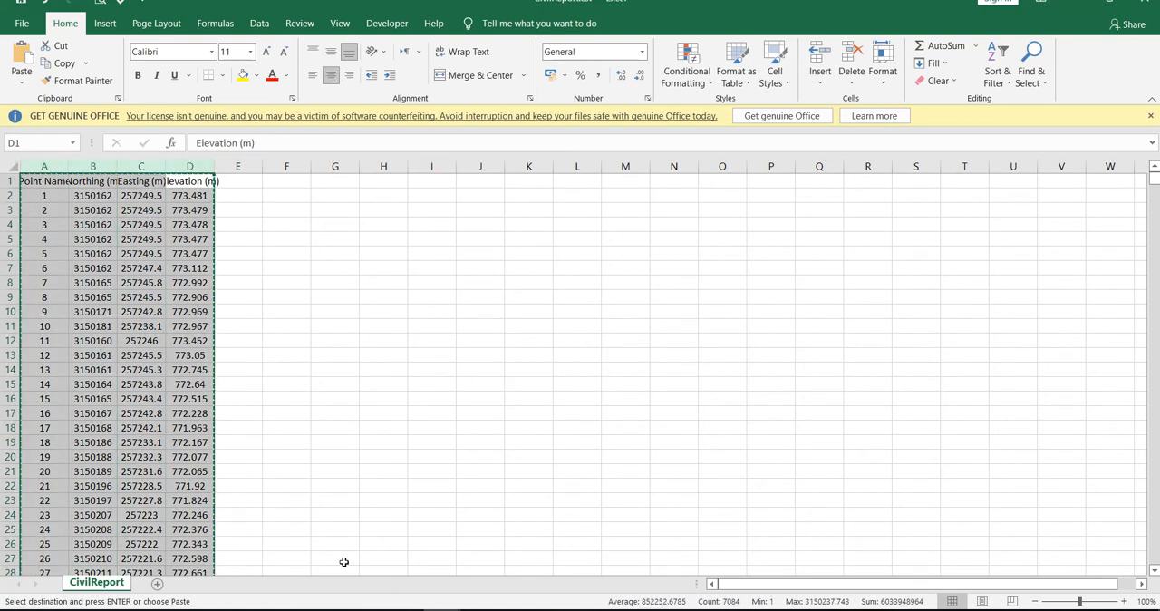
{"action": "left_click", "coordinate": [442, 610]}
{"action": "left_click", "coordinate": [382, 578]}
{"action": "left_click", "coordinate": [463, 165]}
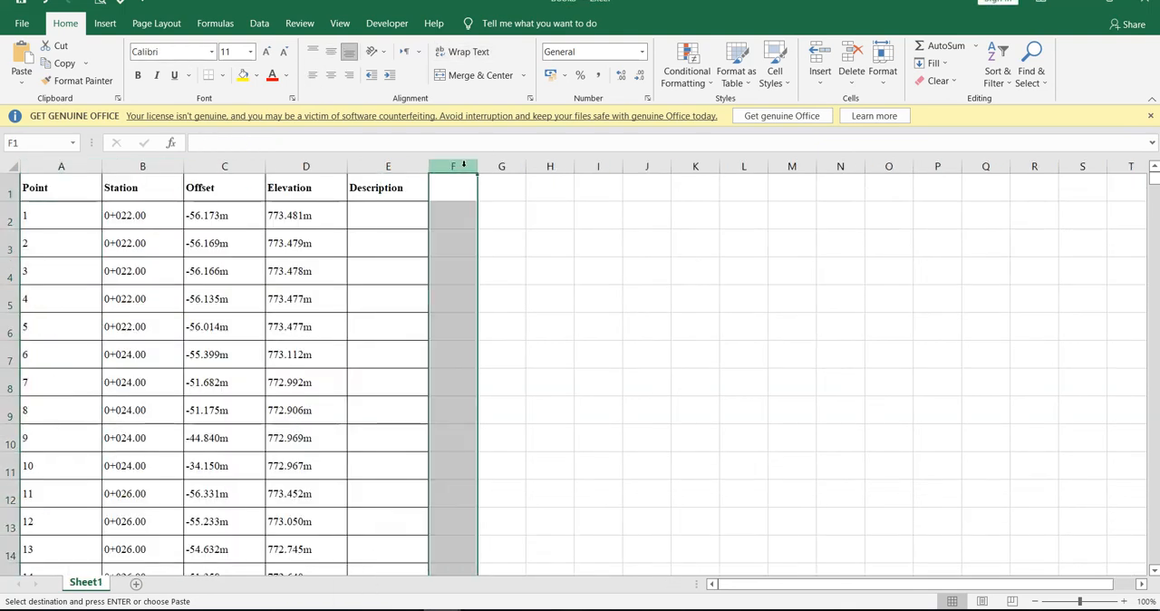
{"action": "key", "text": "Return"}
Widen columns F to I so the point name, northing, easting and elevation headings and values fit.
{"action": "left_click", "coordinate": [764, 309]}
{"action": "left_click_drag", "start_coordinate": [481, 172], "coordinate": [500, 172]}
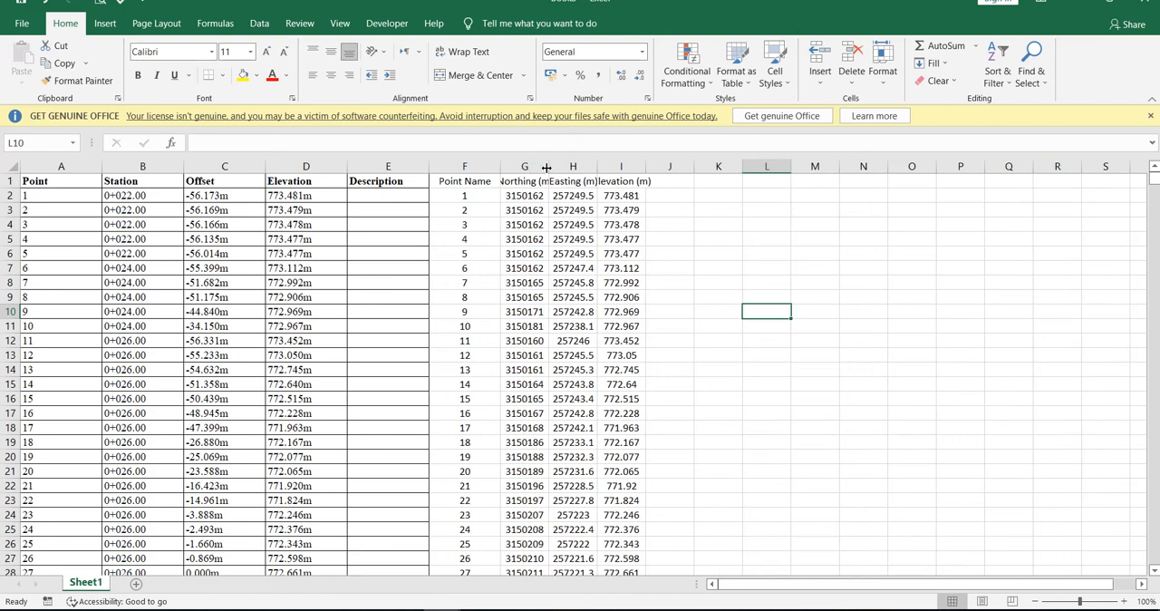
{"action": "double_click", "coordinate": [547, 167]}
{"action": "left_click_drag", "start_coordinate": [664, 167], "coordinate": [730, 166]}
{"action": "left_click", "coordinate": [802, 209]}
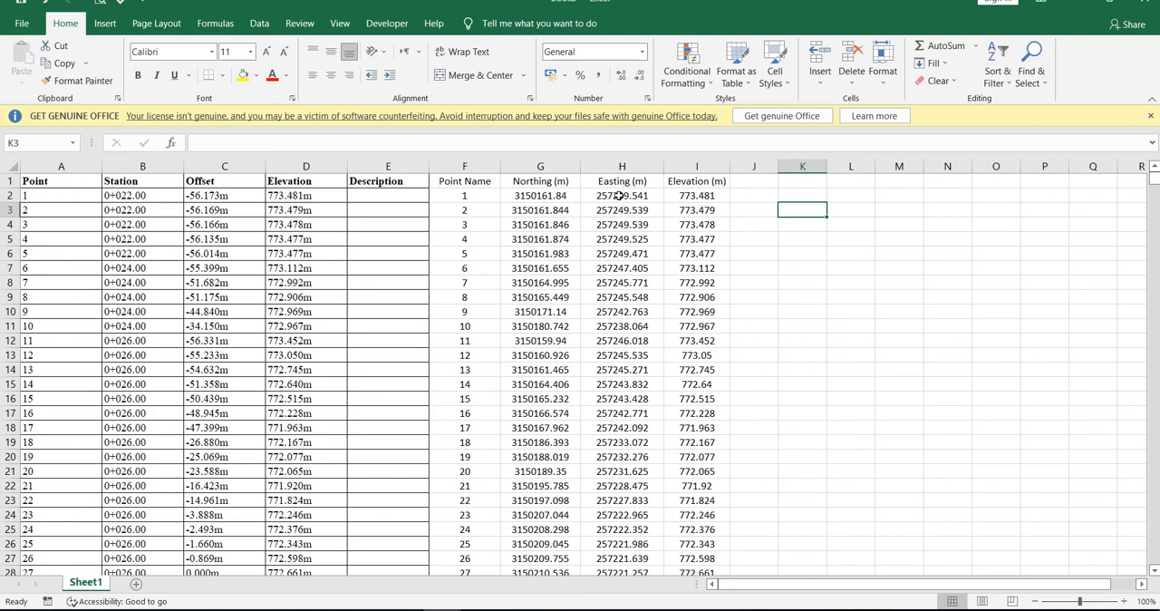
Insert a copy of the Station column before the Northing (m) column.
{"action": "left_click", "coordinate": [621, 167]}
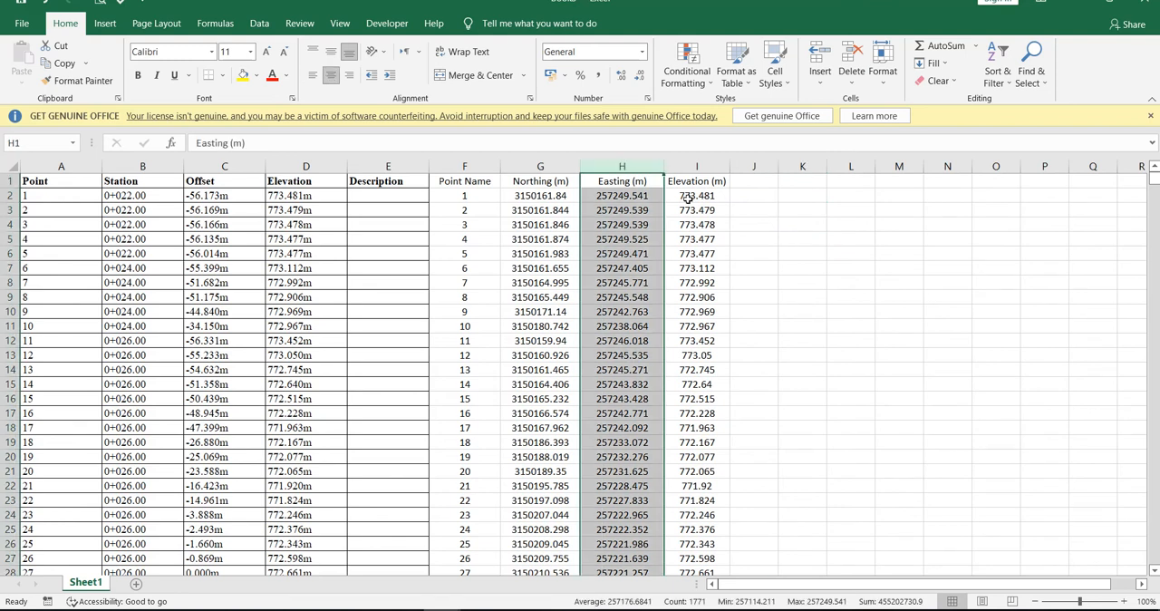
{"action": "left_click", "coordinate": [140, 167]}
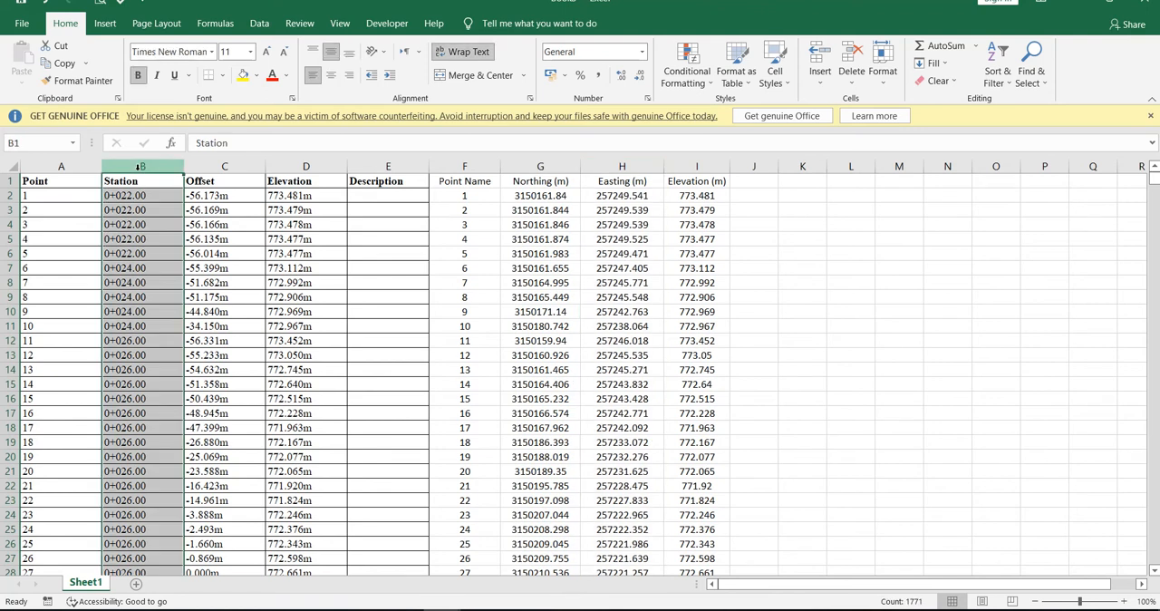
{"action": "key", "text": "ctrl+c"}
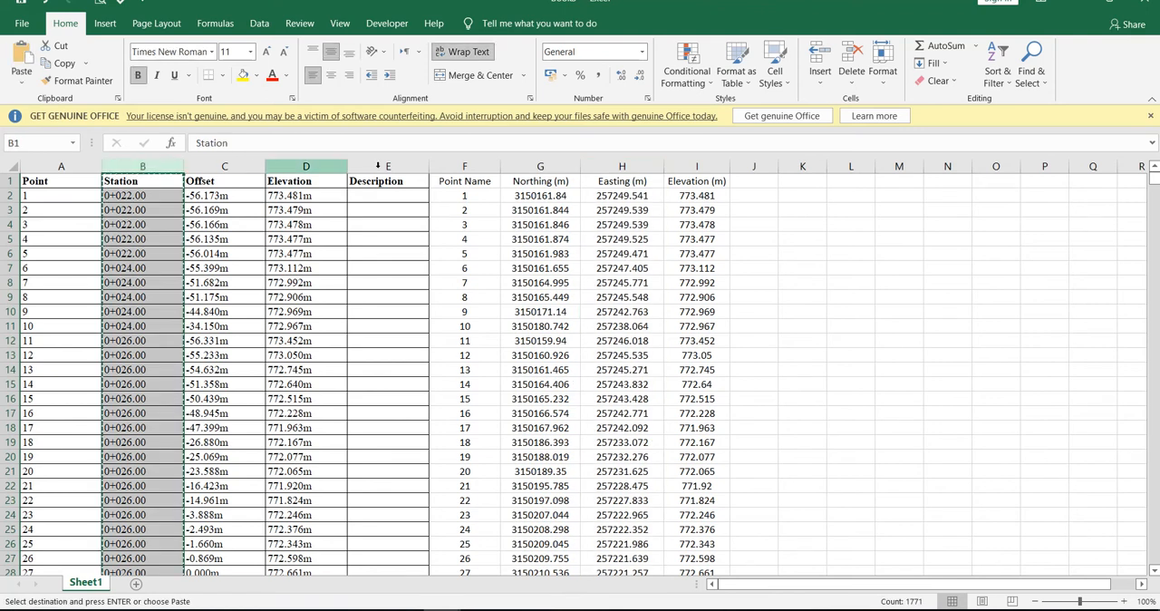
{"action": "left_click", "coordinate": [516, 163]}
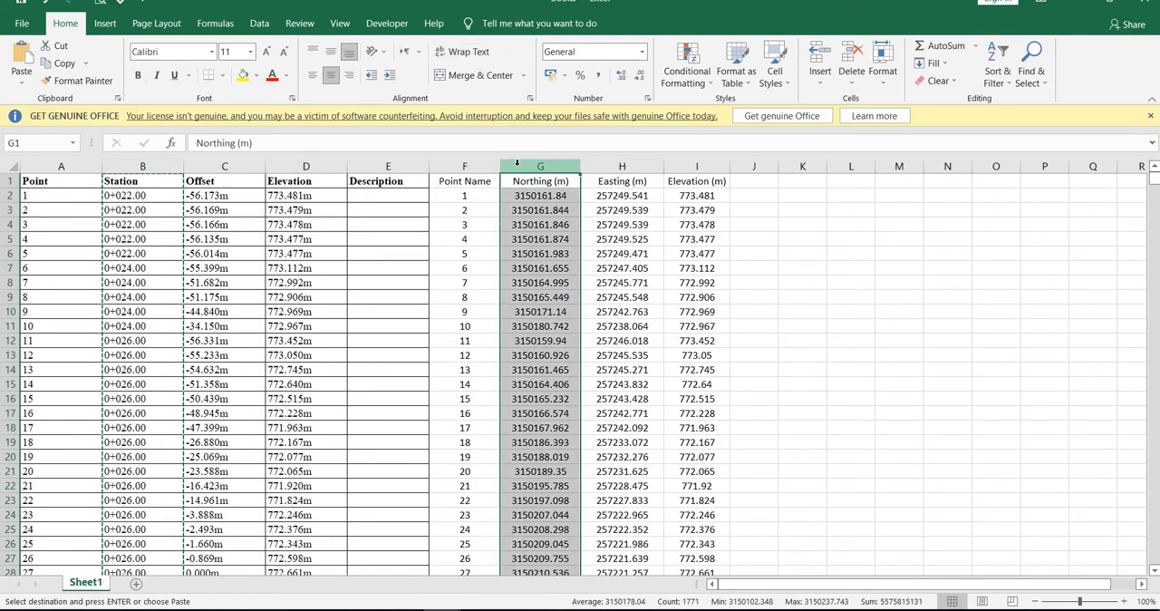
{"action": "key", "text": "ctrl+shift+plus"}
Insert a copy of the Easting (m) column before Northing (m) and delete the original Easting (m) column.
{"action": "left_click", "coordinate": [694, 165]}
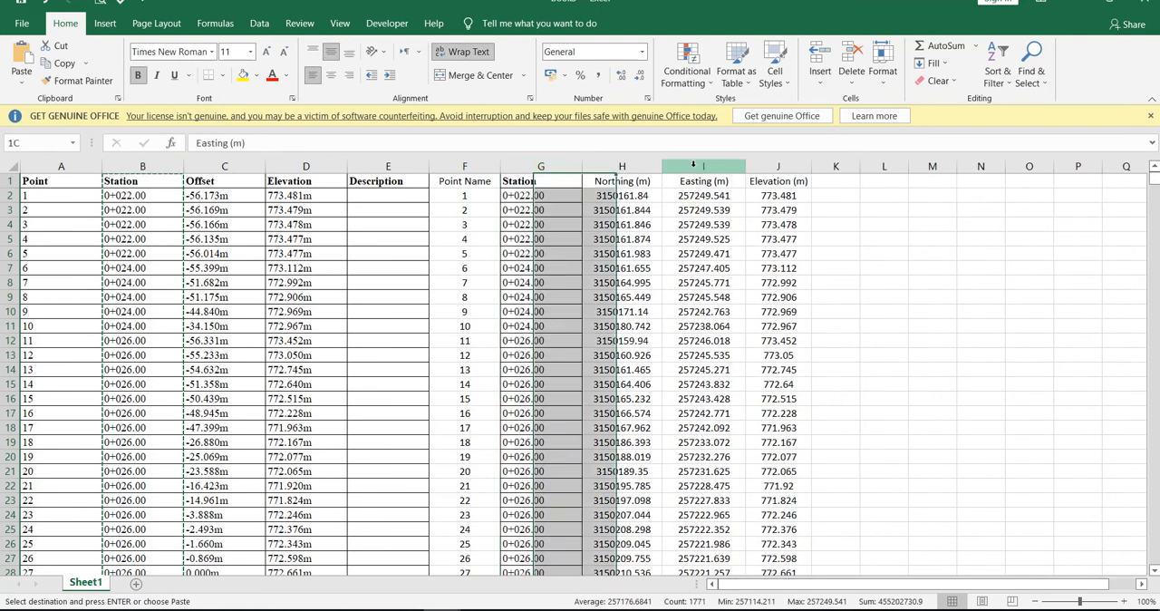
{"action": "key", "text": "ctrl+c"}
{"action": "left_click", "coordinate": [623, 165]}
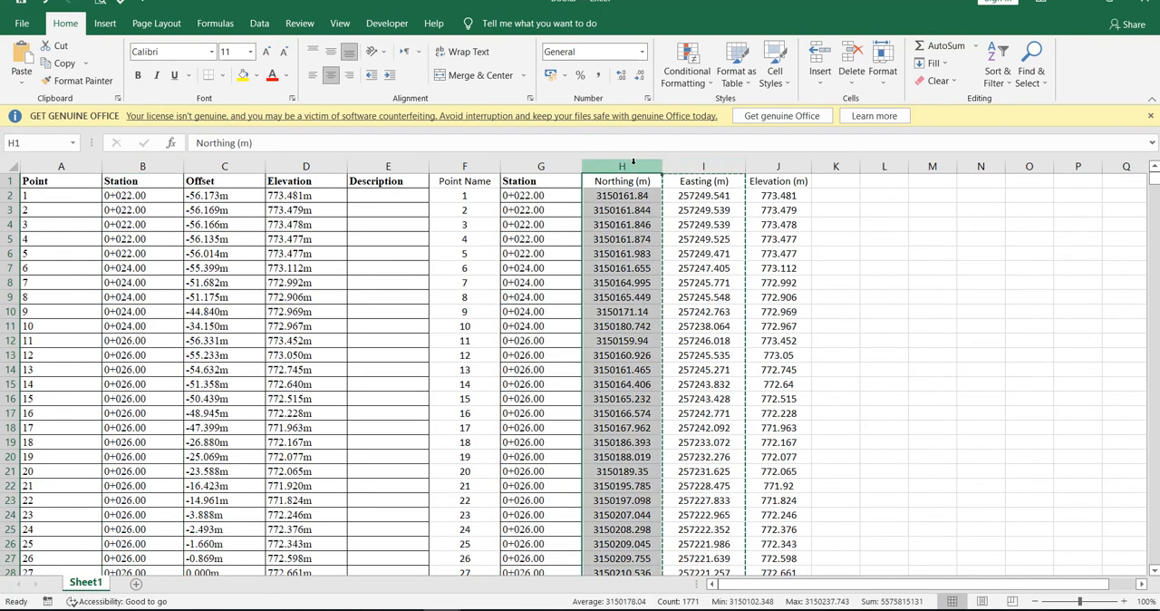
{"action": "key", "text": "ctrl+shift+plus"}
{"action": "left_click", "coordinate": [787, 166]}
{"action": "key", "text": "ctrl+minus"}
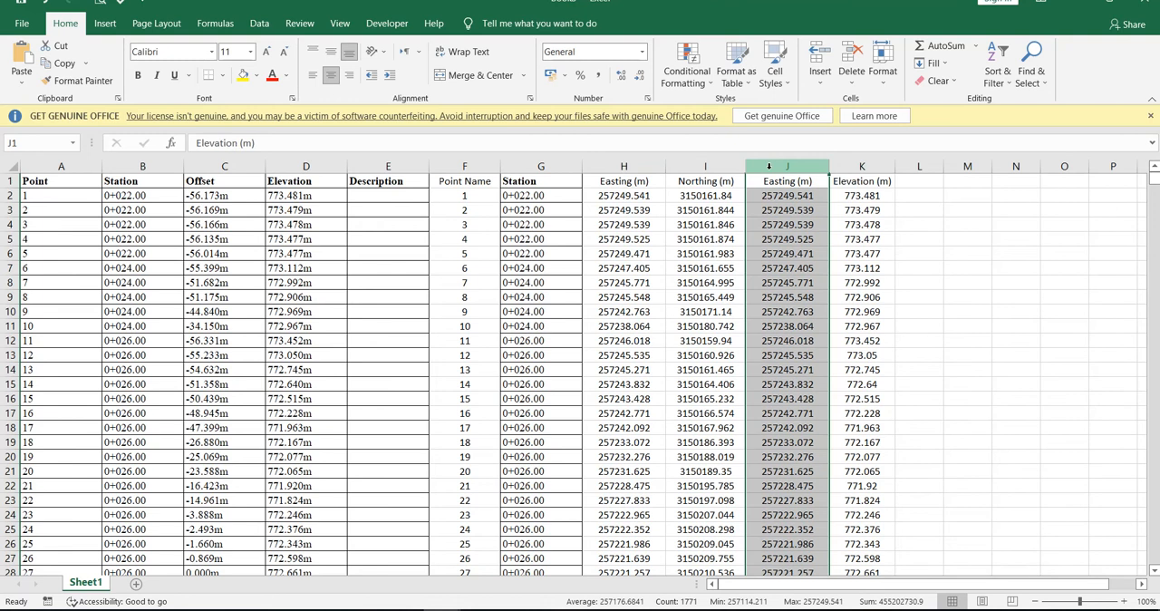
{"action": "left_click", "coordinate": [875, 321]}
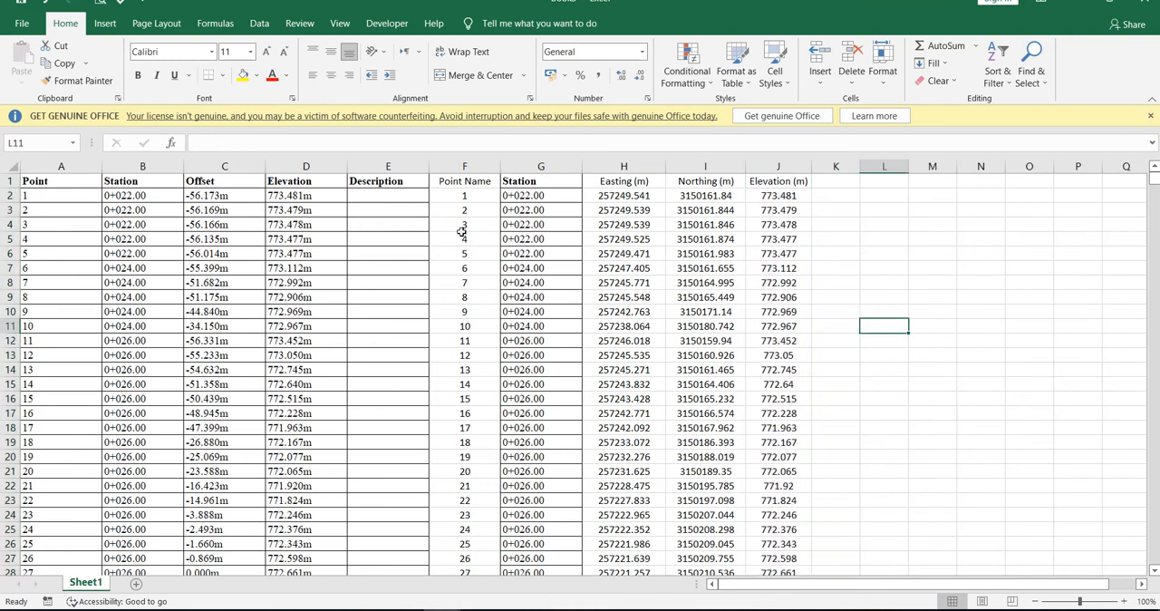
Check rows 22 and 27 across both tables and copy the Offset column into column K.
{"action": "left_click", "coordinate": [11, 485]}
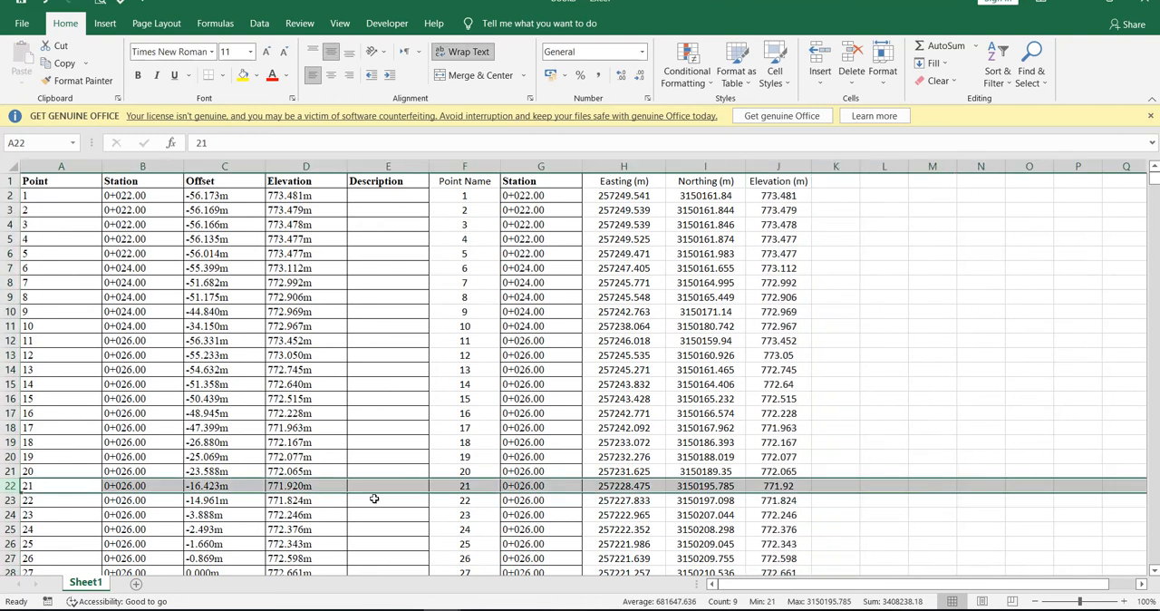
{"action": "left_click", "coordinate": [10, 558]}
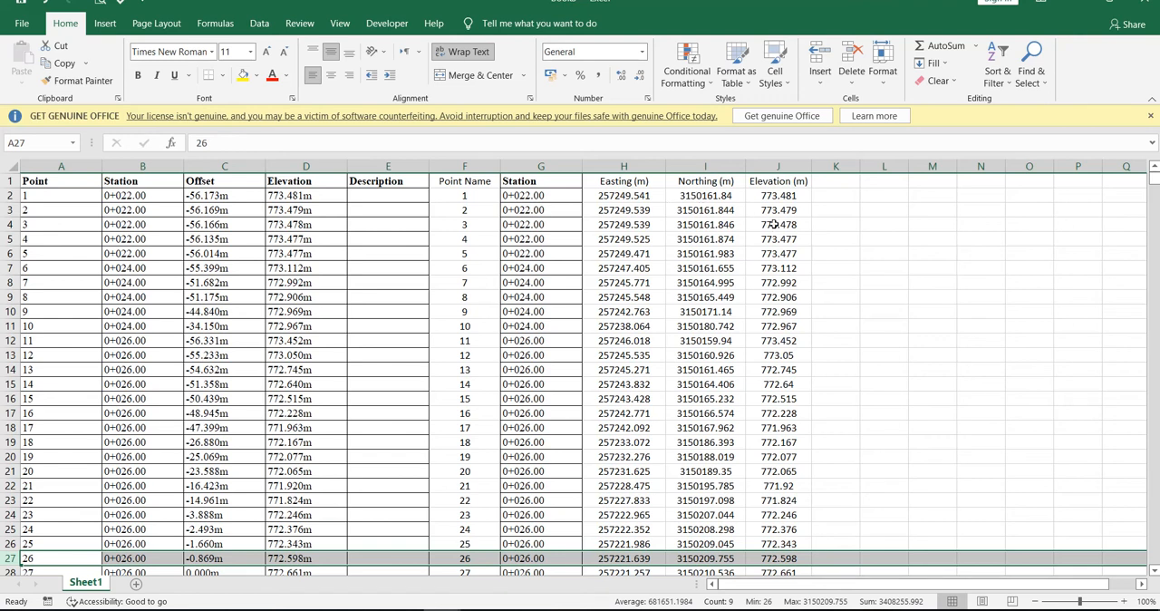
{"action": "left_click", "coordinate": [223, 166]}
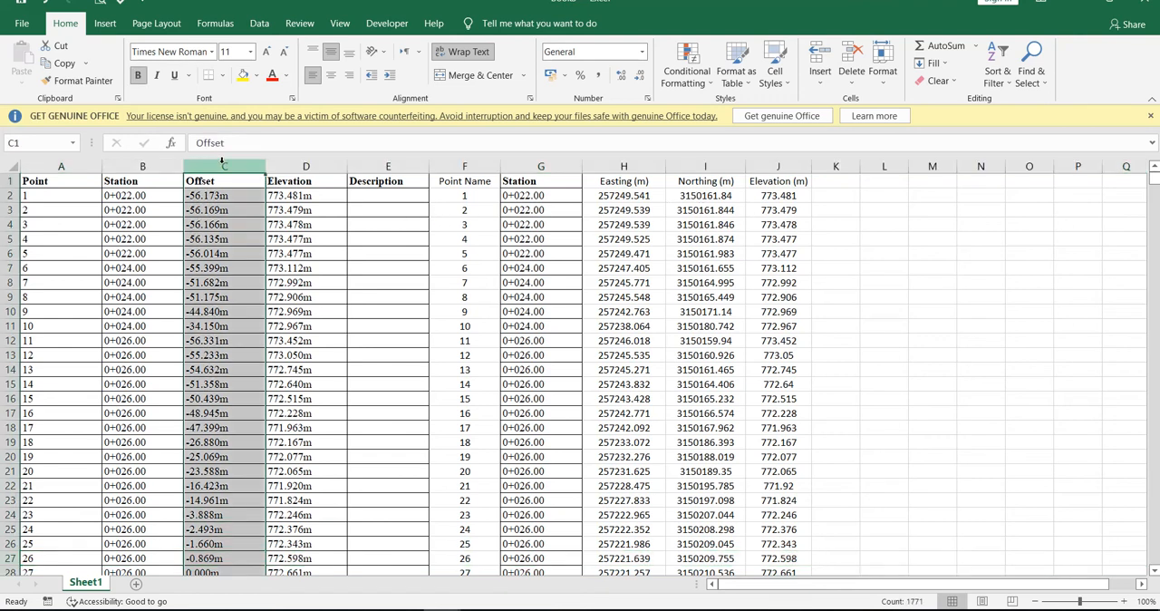
{"action": "key", "text": "ctrl+c"}
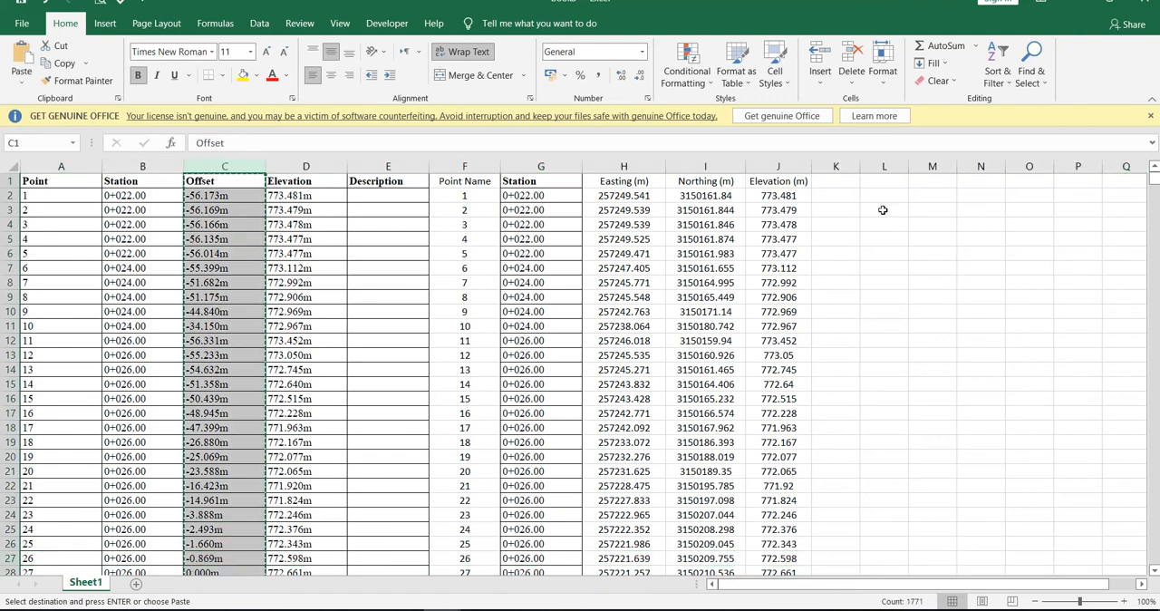
{"action": "left_click", "coordinate": [836, 166]}
{"action": "key", "text": "Return"}
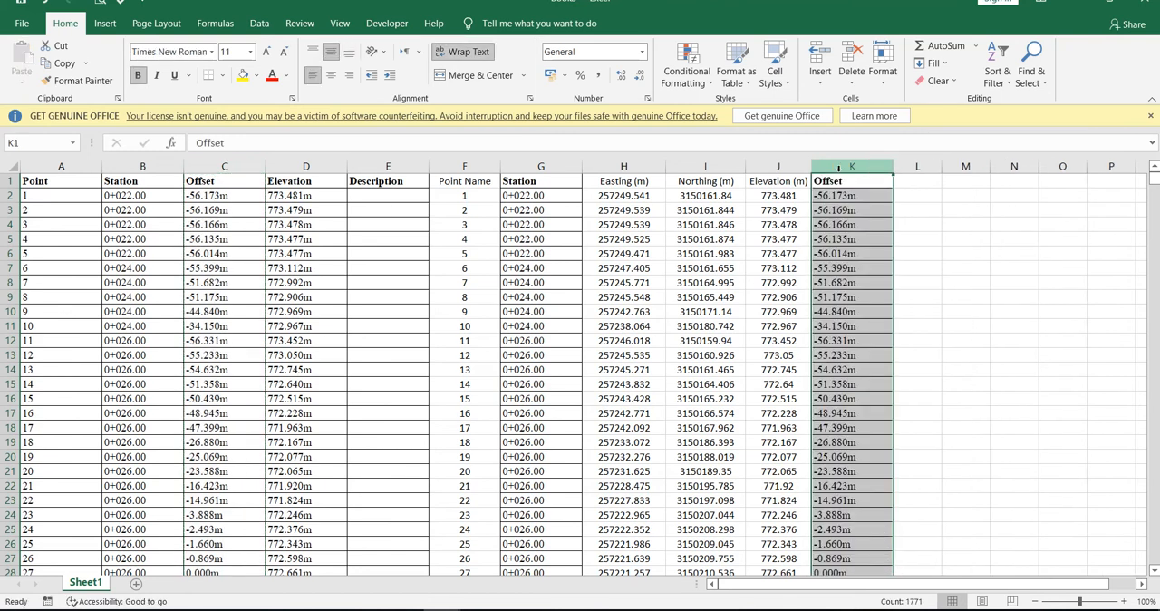
Add a "Remarks" heading in cell L1 beside the copied Offset column.
{"action": "left_click", "coordinate": [910, 184]}
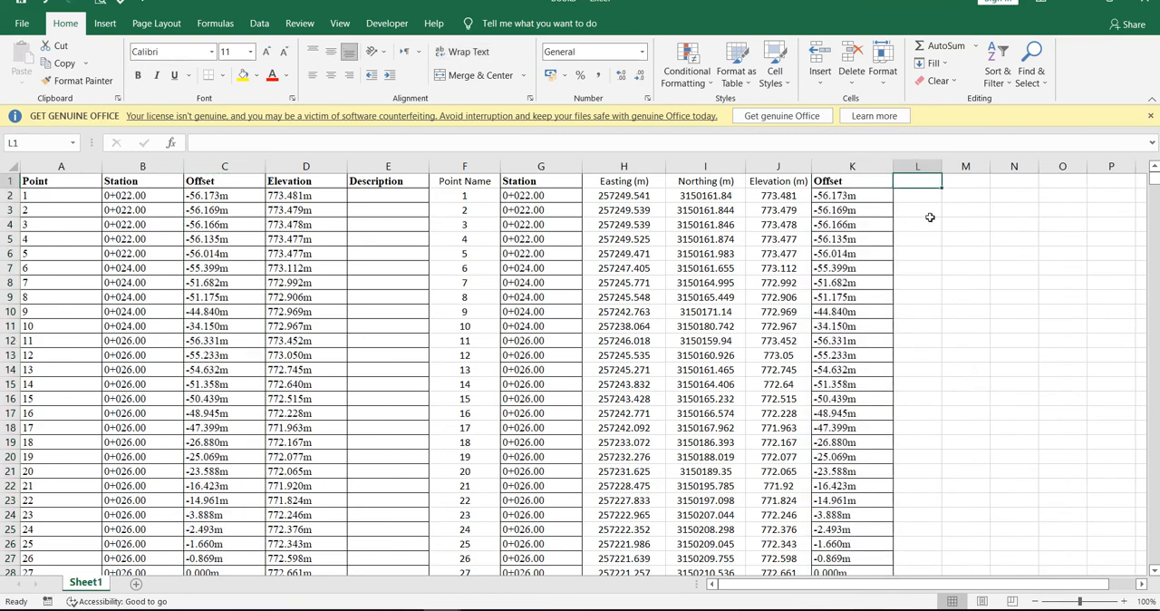
{"action": "type", "text": "Remarks"}
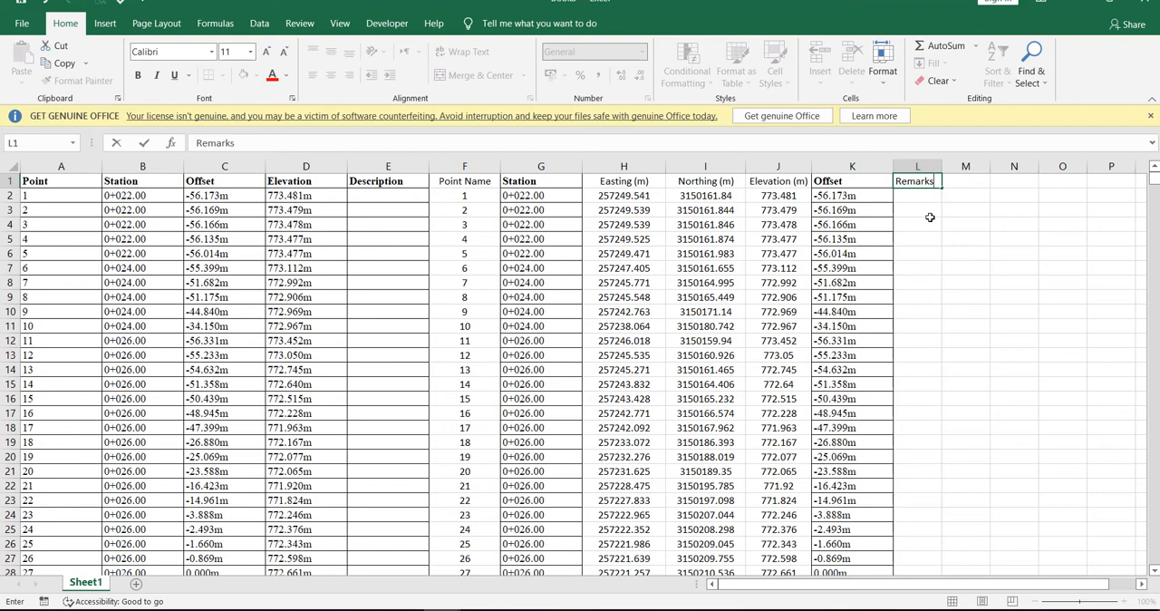
{"action": "left_click", "coordinate": [930, 217]}
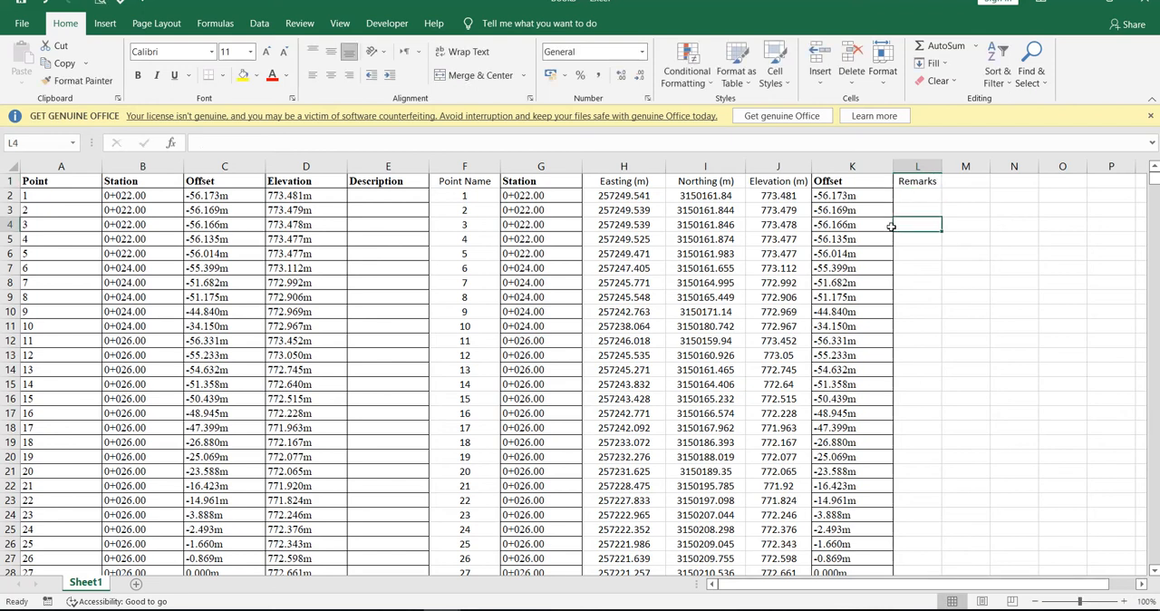
Delete the original Point, Station, Offset, Elevation and Description columns, A to E.
{"action": "left_click_drag", "start_coordinate": [385, 167], "coordinate": [59, 166]}
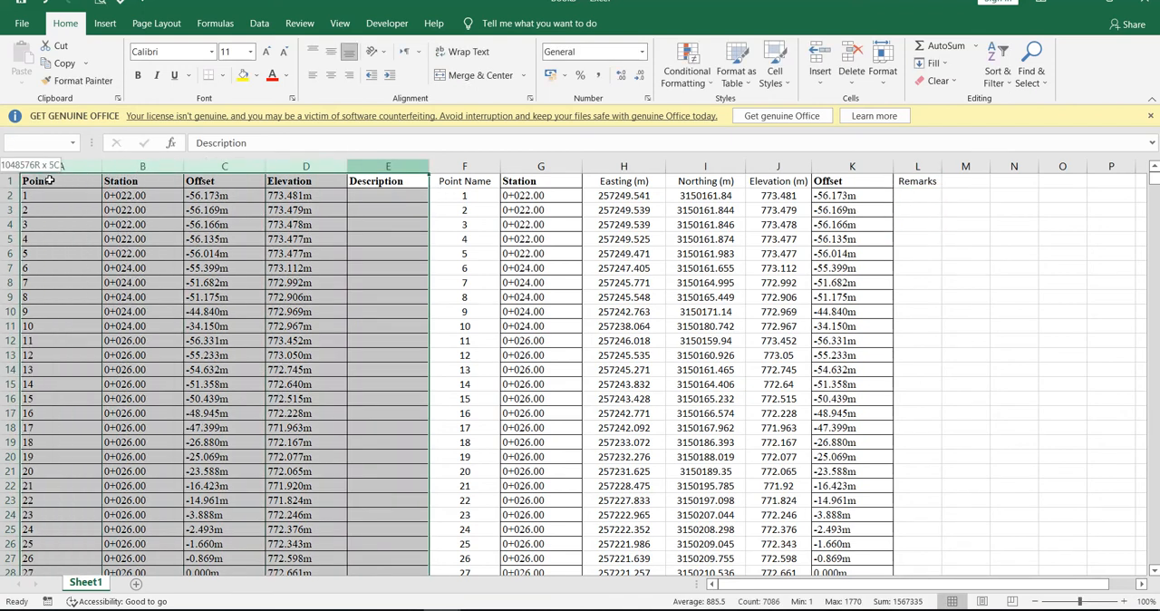
{"action": "key", "text": "ctrl+minus"}
{"action": "left_click", "coordinate": [676, 354]}
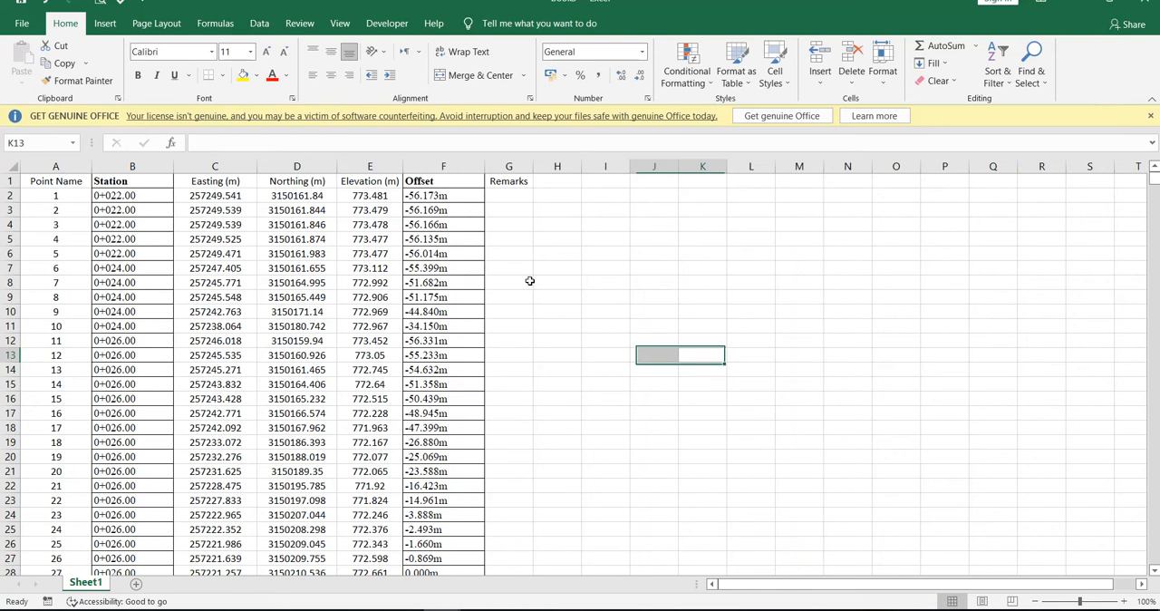
Center the contents of columns A to G, from Point Name to Remarks.
{"action": "left_click_drag", "start_coordinate": [509, 166], "coordinate": [55, 167]}
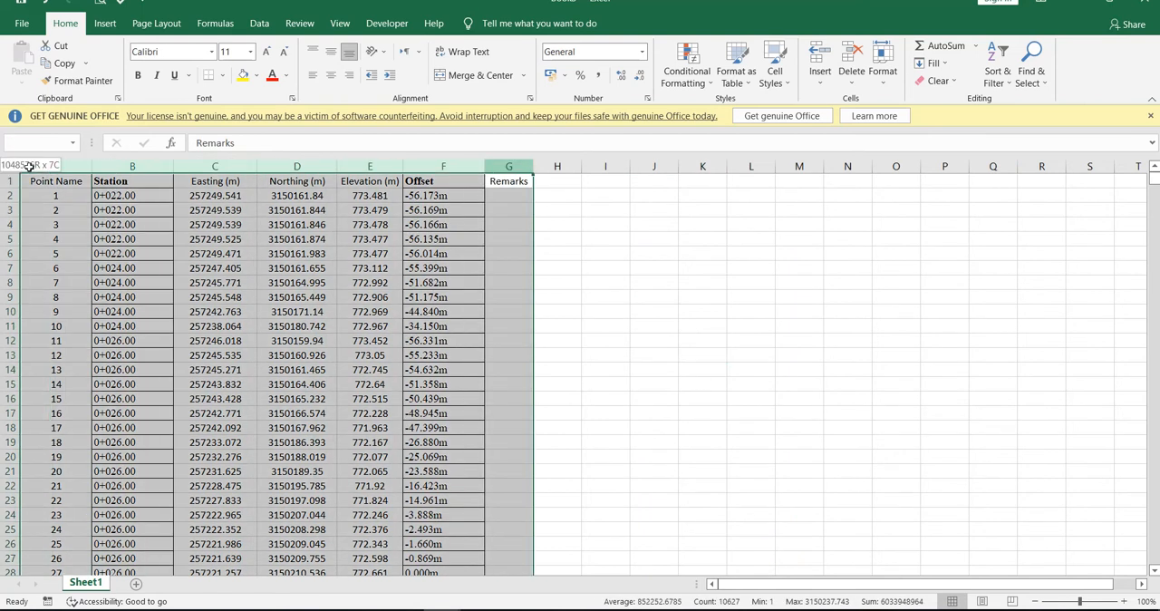
{"action": "left_click", "coordinate": [330, 77]}
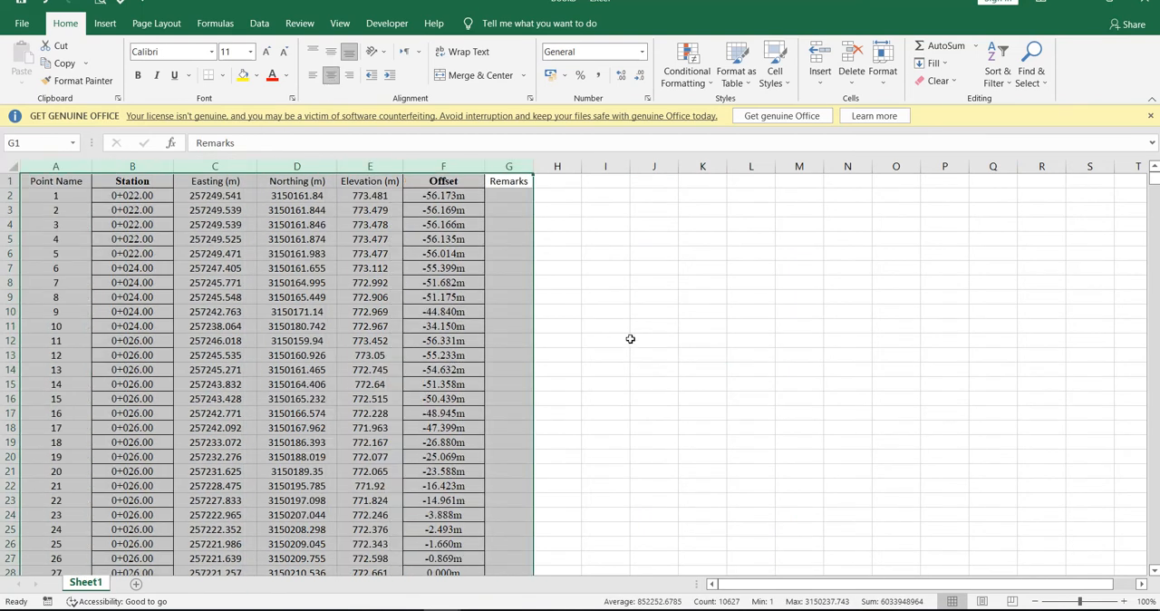
{"action": "left_click_drag", "start_coordinate": [512, 189], "coordinate": [56, 181]}
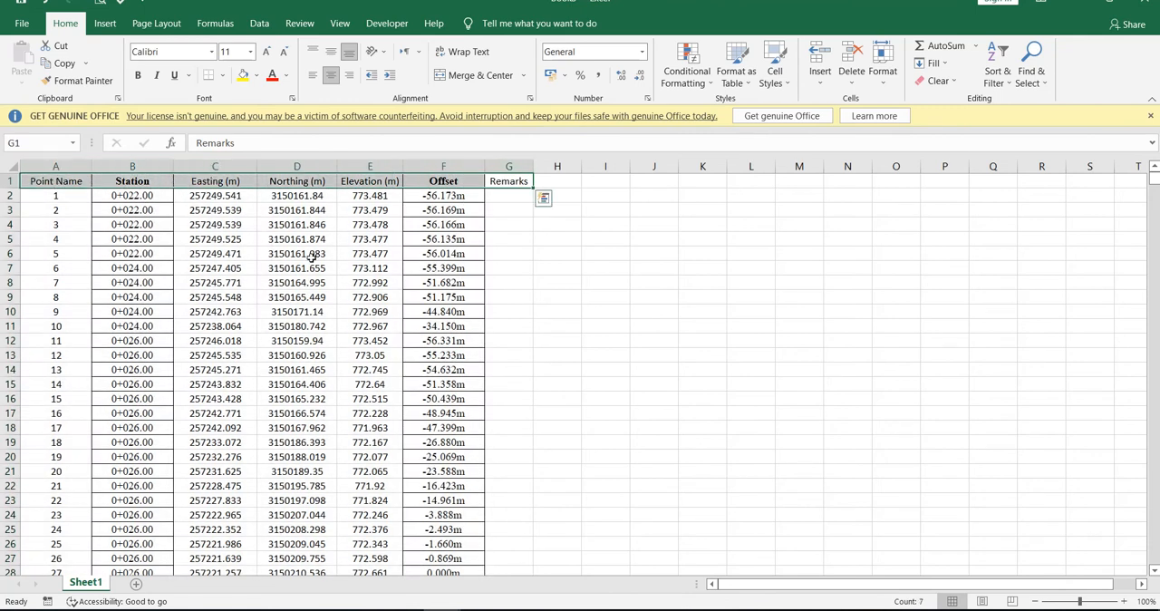
Copy the whole Offset column into column A of a new worksheet.
{"action": "left_click", "coordinate": [458, 186]}
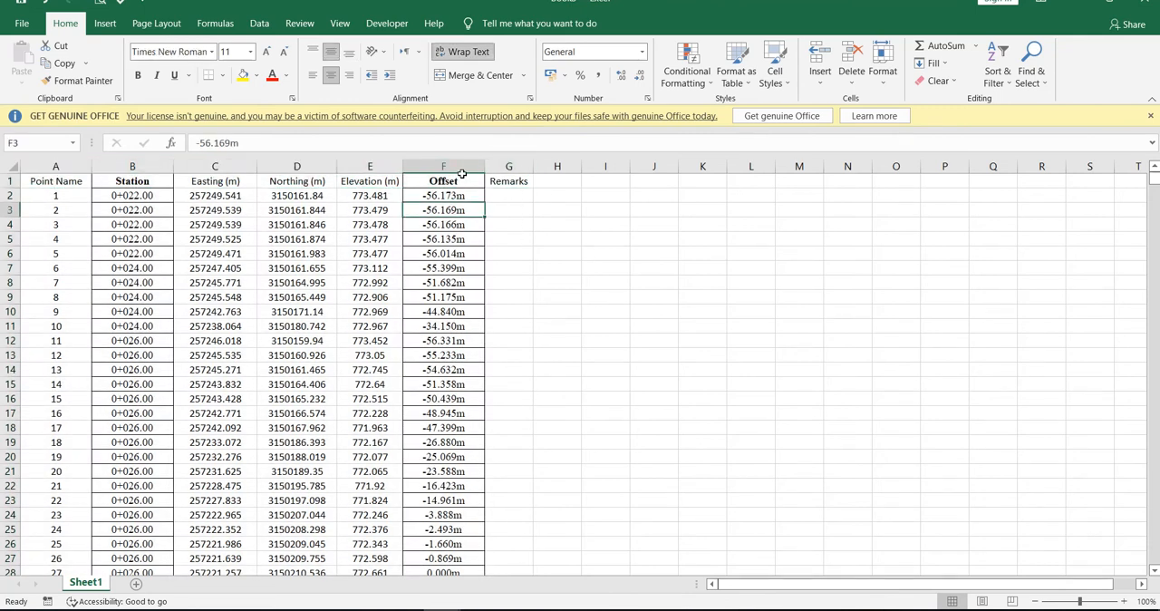
{"action": "key", "text": "ctrl+shift+Down"}
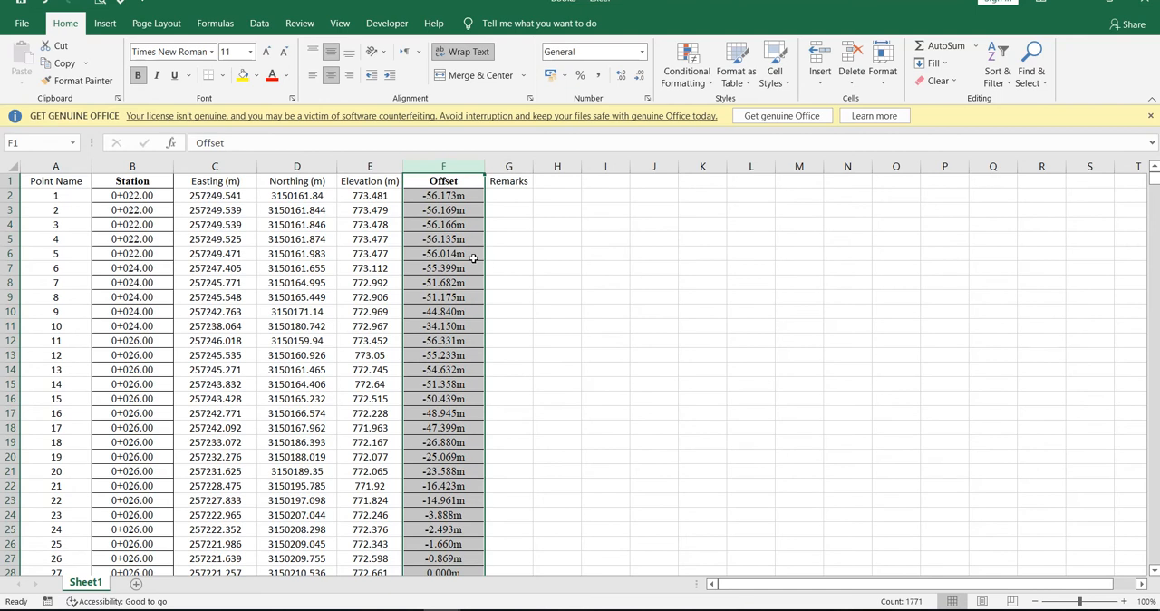
{"action": "key", "text": "ctrl+c"}
{"action": "left_click", "coordinate": [136, 584]}
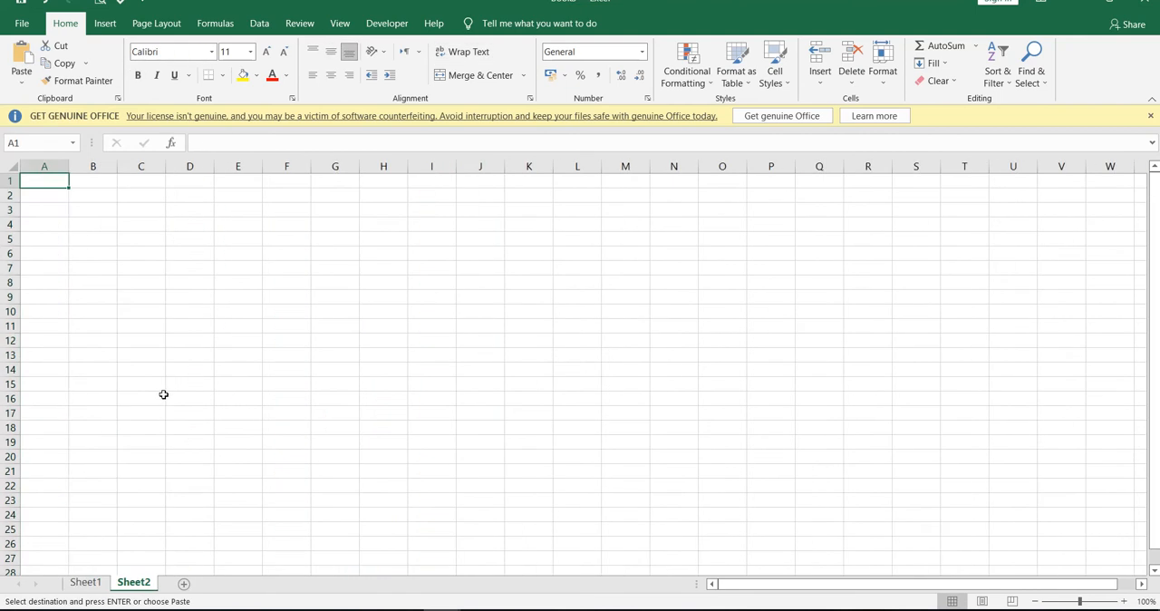
{"action": "key", "text": "ctrl+v"}
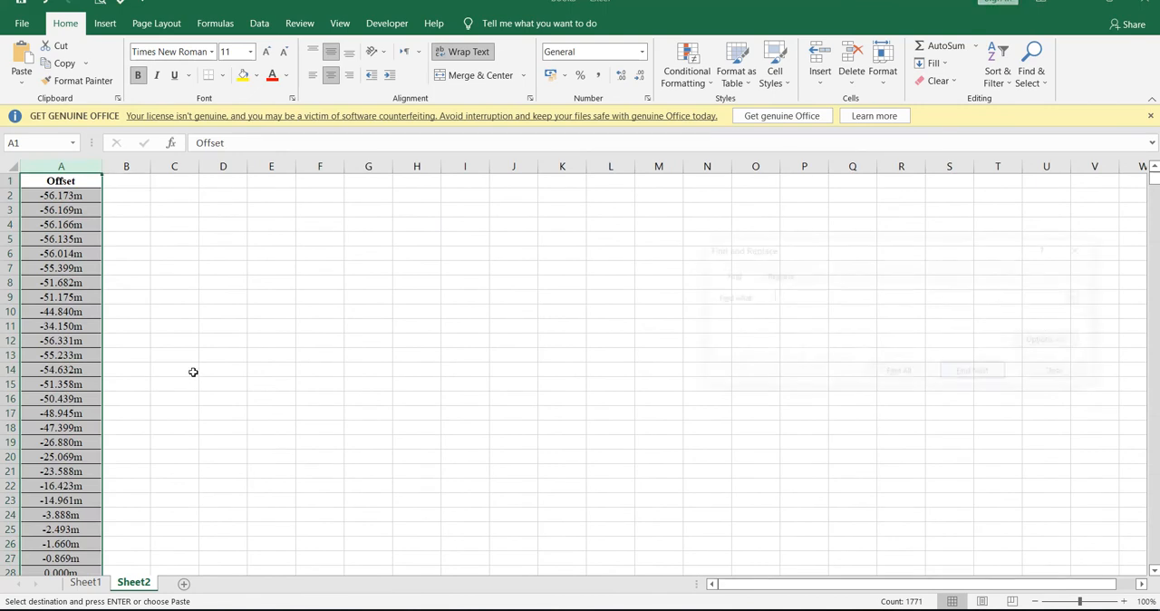
Strip the "m" unit from all offset values on Sheet2 by replacing it with nothing.
{"action": "key", "text": "ctrl+f"}
{"action": "type", "text": "m"}
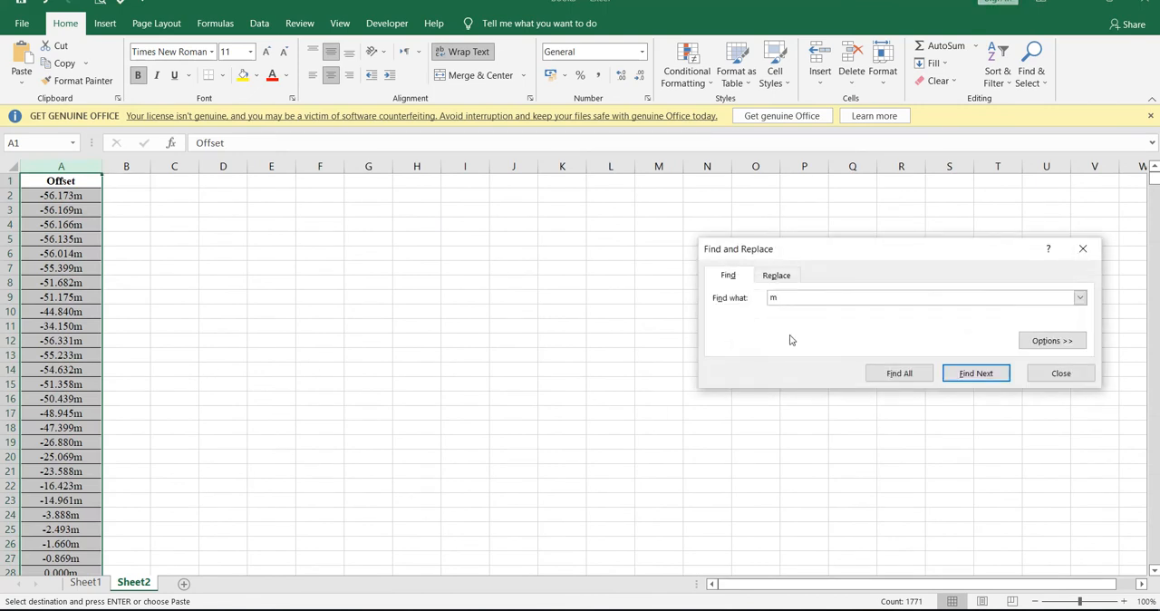
{"action": "left_click", "coordinate": [898, 373]}
{"action": "left_click", "coordinate": [777, 276]}
{"action": "left_click", "coordinate": [753, 375]}
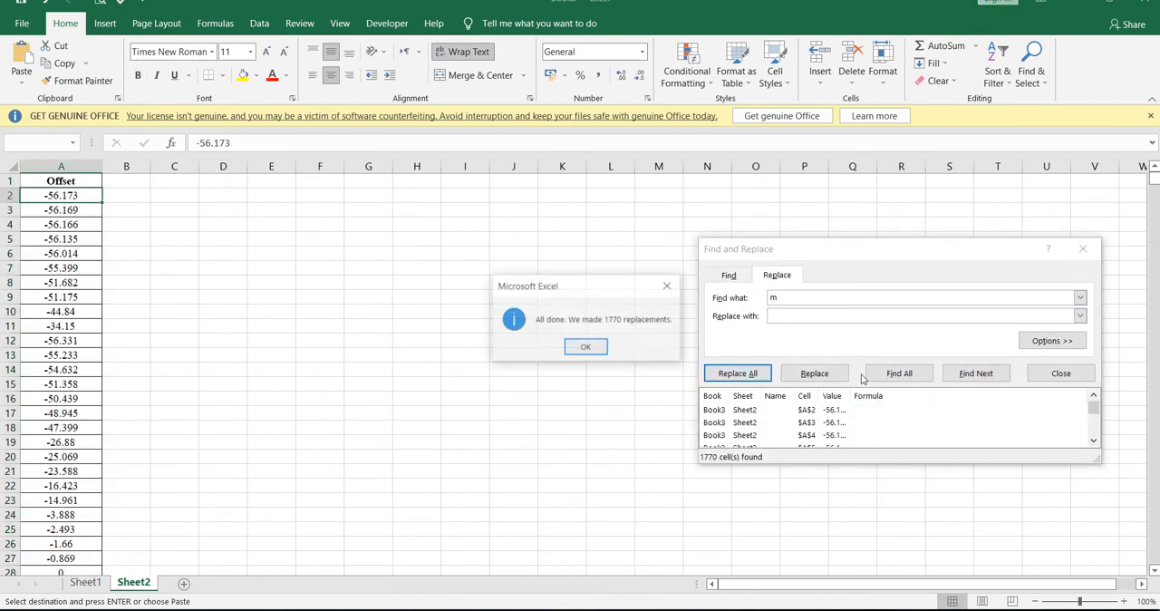
{"action": "left_click", "coordinate": [616, 350]}
{"action": "left_click", "coordinate": [1054, 372]}
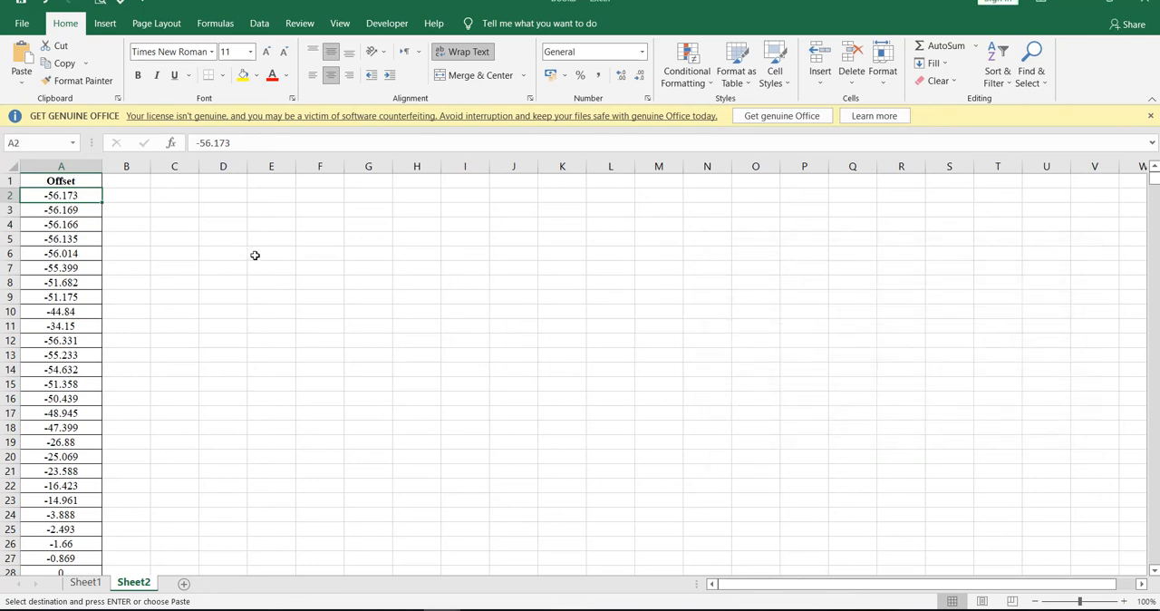
Copy the unitless Offset column from Sheet2 over the Offset column in Sheet1.
{"action": "left_click", "coordinate": [77, 166]}
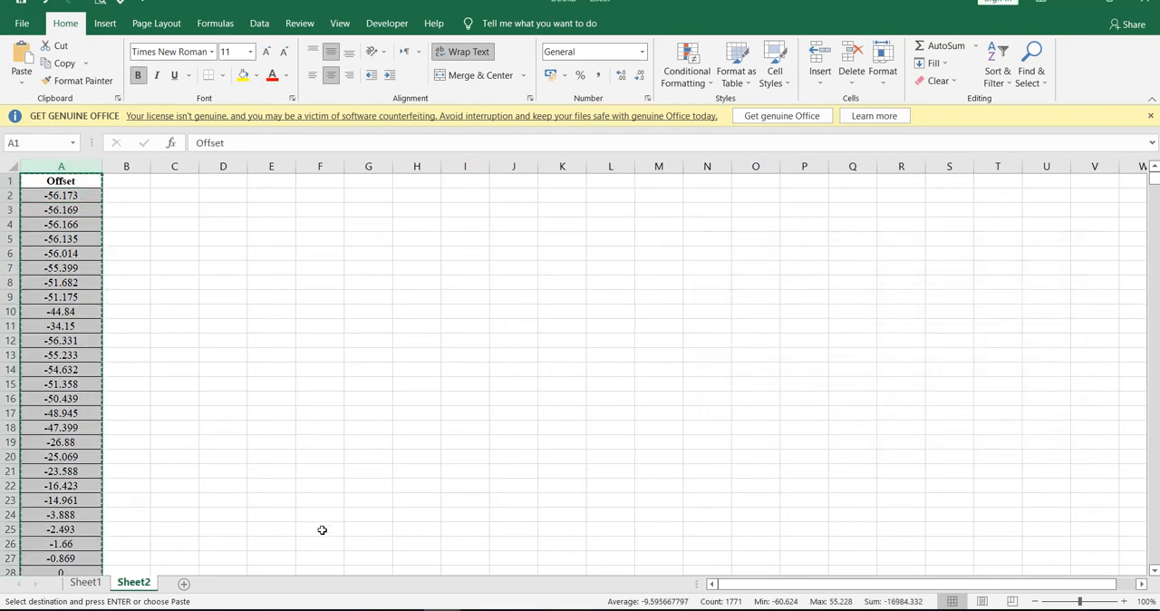
{"action": "left_click", "coordinate": [85, 582]}
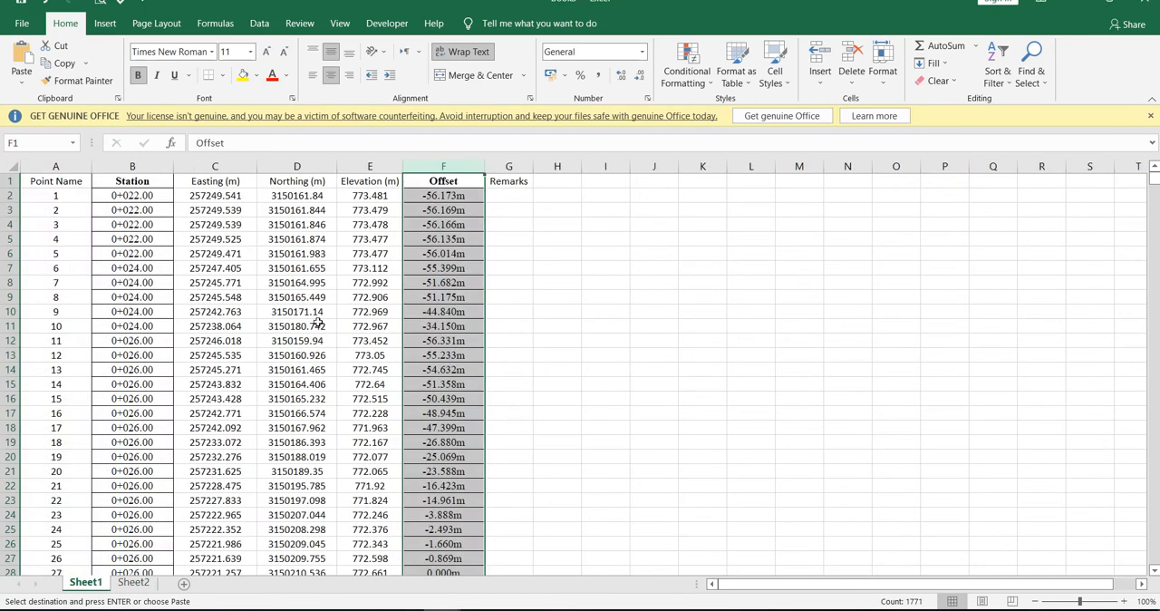
{"action": "key", "text": "Return"}
{"action": "left_click", "coordinate": [640, 353]}
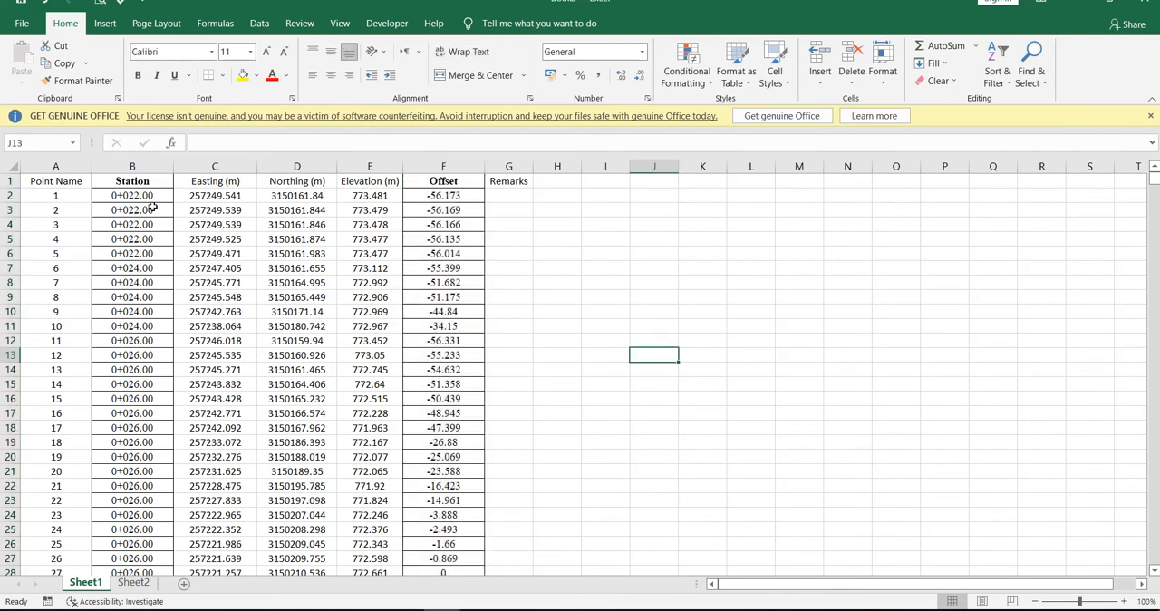
Narrow the Point Name column slightly and apply the Station heading's formatting to the other headings in row 1.
{"action": "left_click_drag", "start_coordinate": [91, 166], "coordinate": [82, 182]}
{"action": "left_click", "coordinate": [118, 181]}
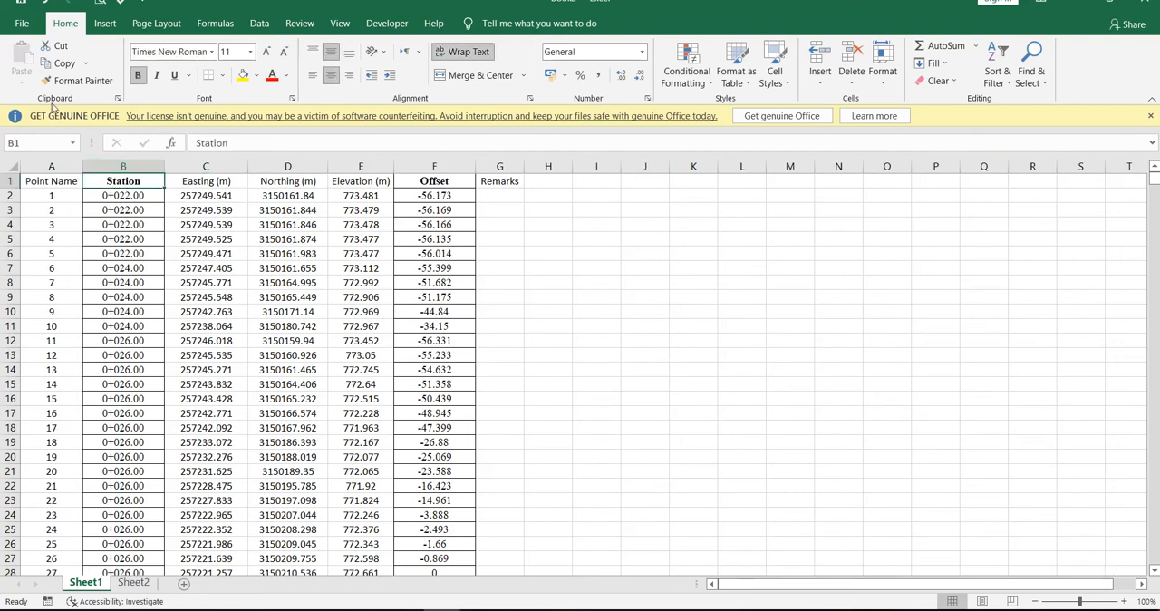
{"action": "double_click", "coordinate": [51, 84]}
{"action": "left_click", "coordinate": [51, 181]}
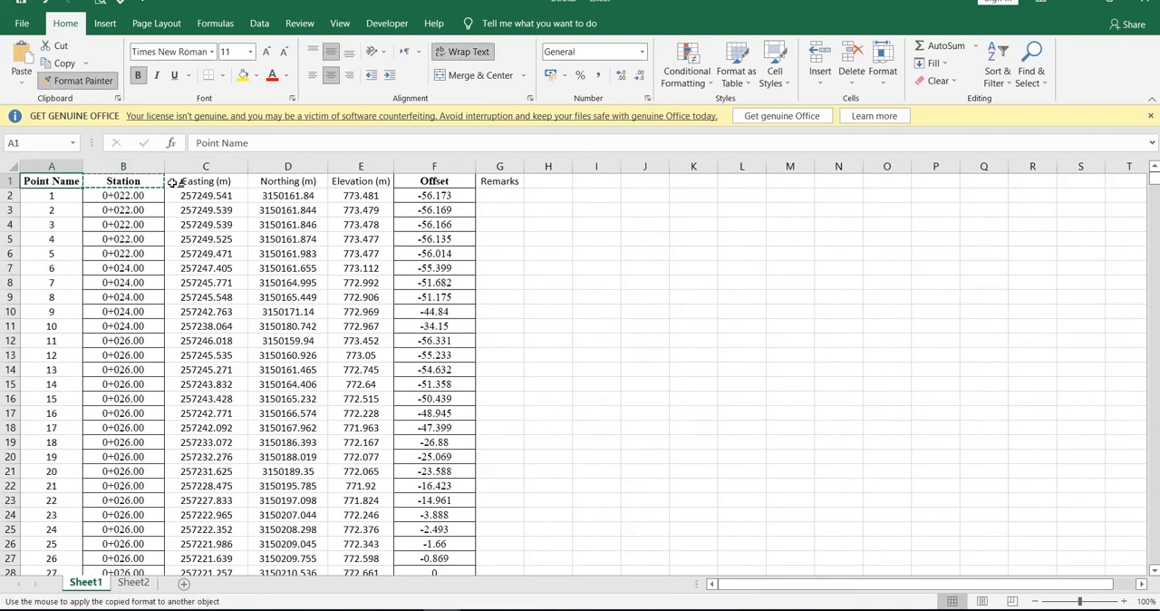
{"action": "left_click", "coordinate": [229, 182]}
{"action": "left_click_drag", "start_coordinate": [228, 182], "coordinate": [504, 183]}
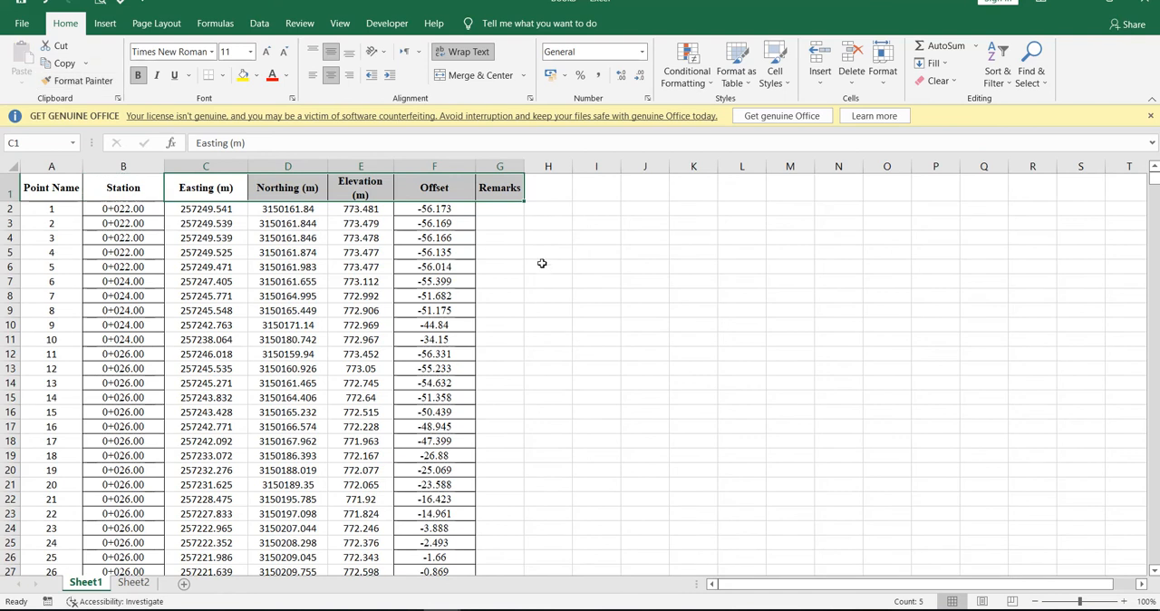
{"action": "left_click", "coordinate": [569, 271]}
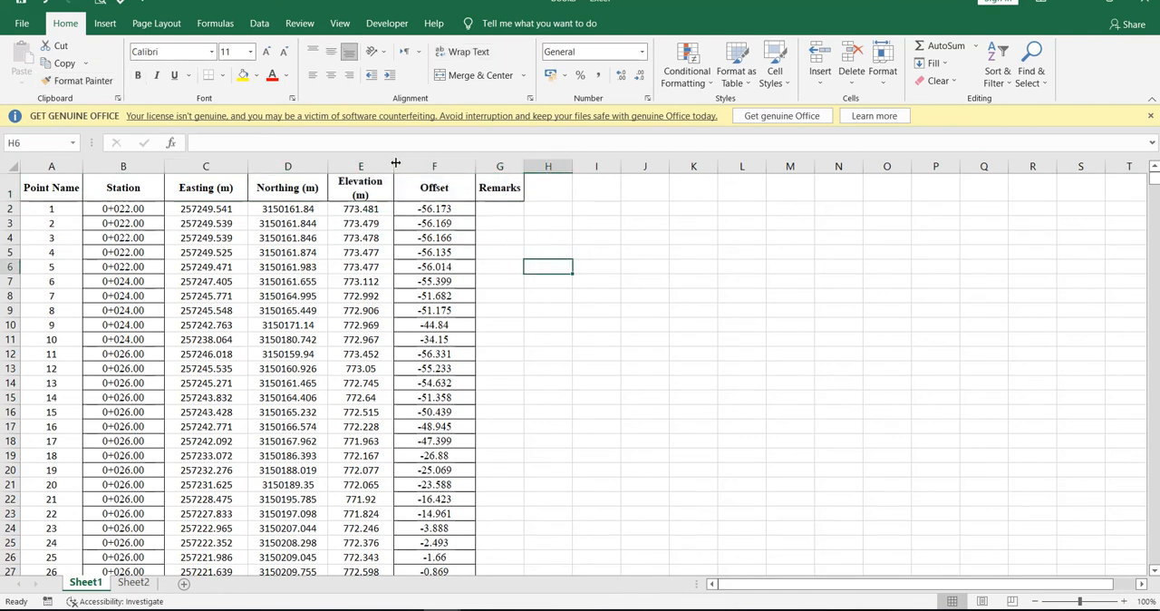
Widen the Elevation (m) column so its heading fits on one line.
{"action": "left_click_drag", "start_coordinate": [392, 166], "coordinate": [408, 166]}
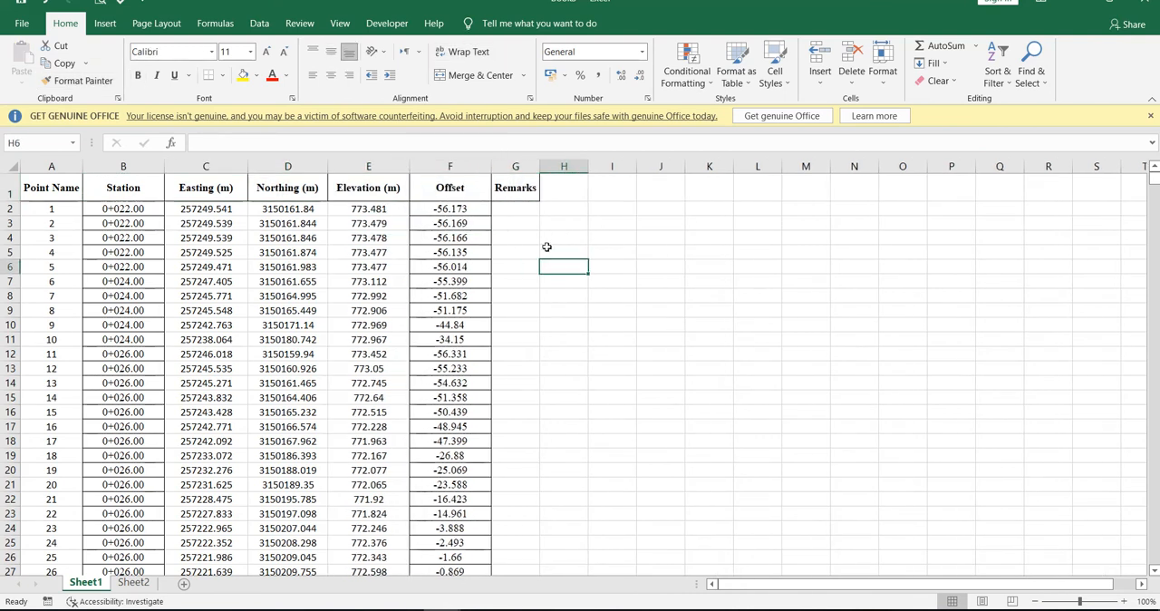
{"action": "key", "text": "Right"}
{"action": "key", "text": "Right"}
{"action": "key", "text": "Right"}
Apply All Borders to columns A to G of the combined point table.
{"action": "left_click_drag", "start_coordinate": [516, 188], "coordinate": [32, 195]}
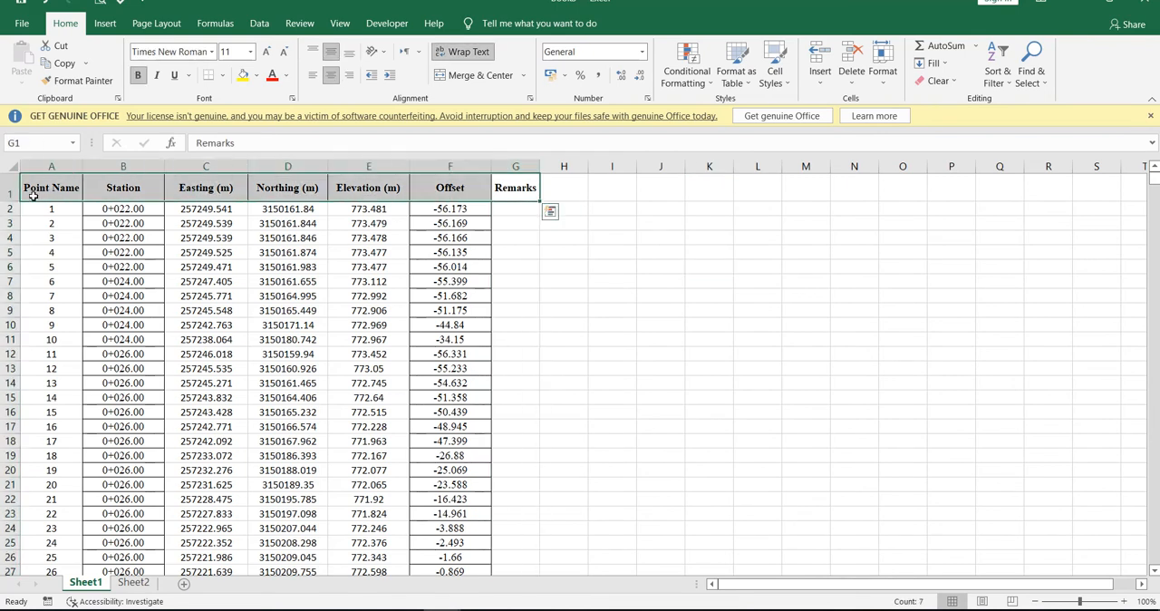
{"action": "key", "text": "ctrl+shift+Down"}
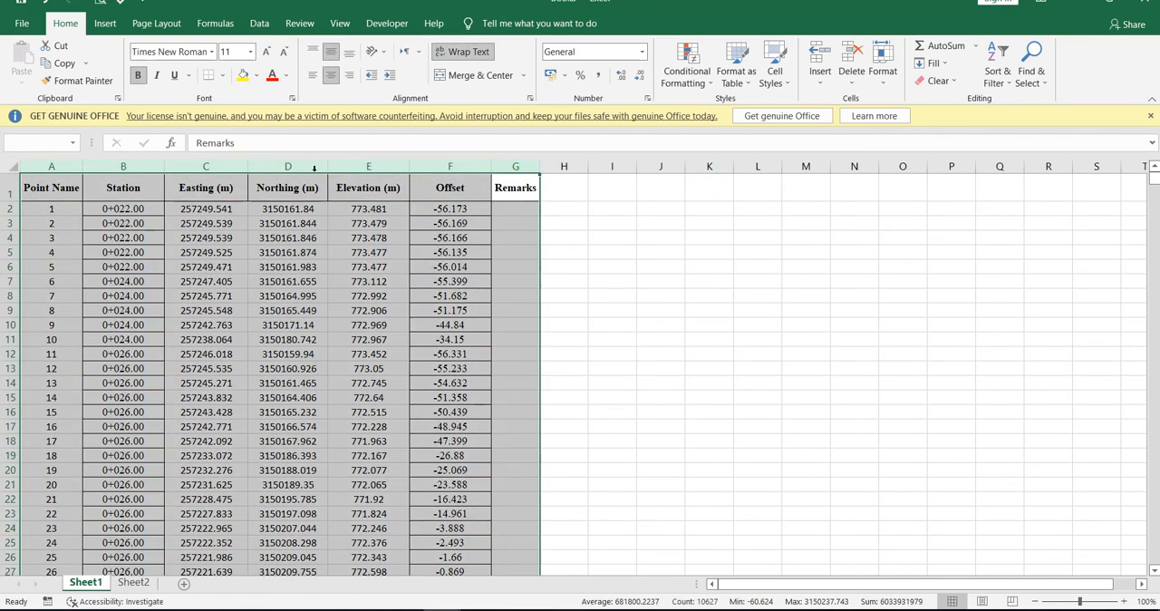
{"action": "scroll", "coordinate": [569, 329], "scroll_direction": "down", "scroll_amount": 4}
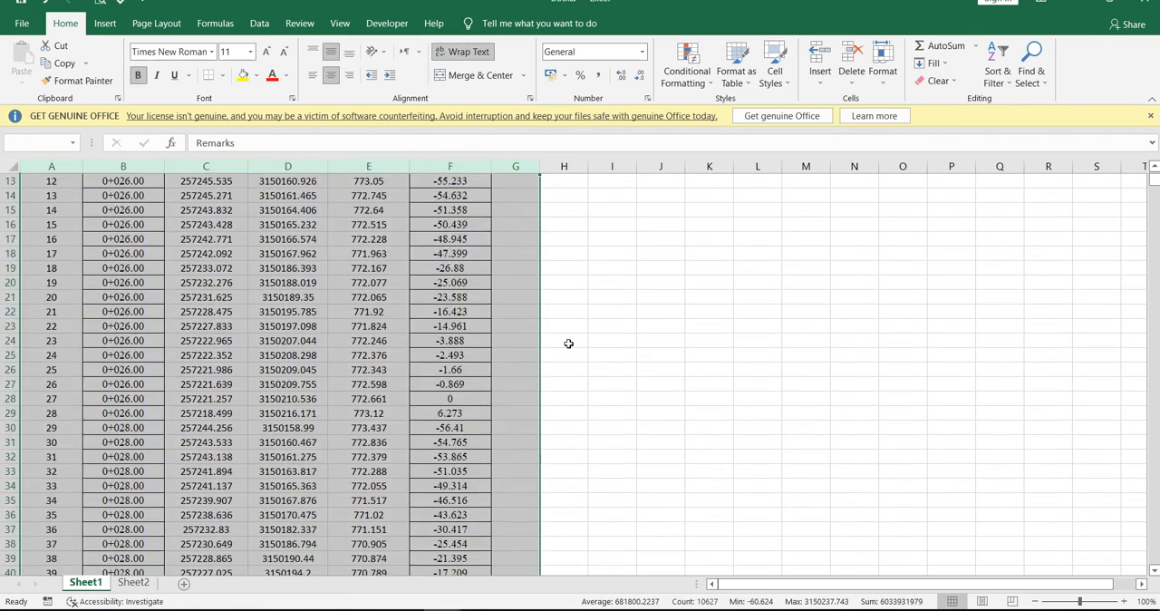
{"action": "left_click", "coordinate": [222, 75]}
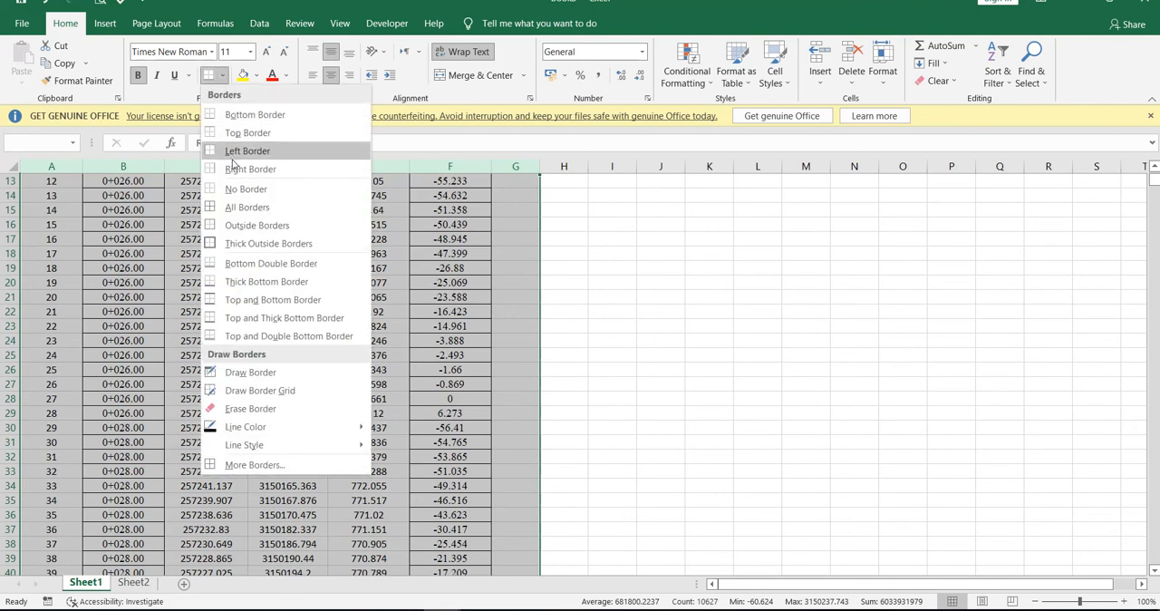
{"action": "left_click", "coordinate": [239, 207]}
{"action": "scroll", "coordinate": [714, 370], "scroll_direction": "up", "scroll_amount": 4}
{"action": "left_click", "coordinate": [709, 370]}
{"action": "left_click", "coordinate": [302, 299]}
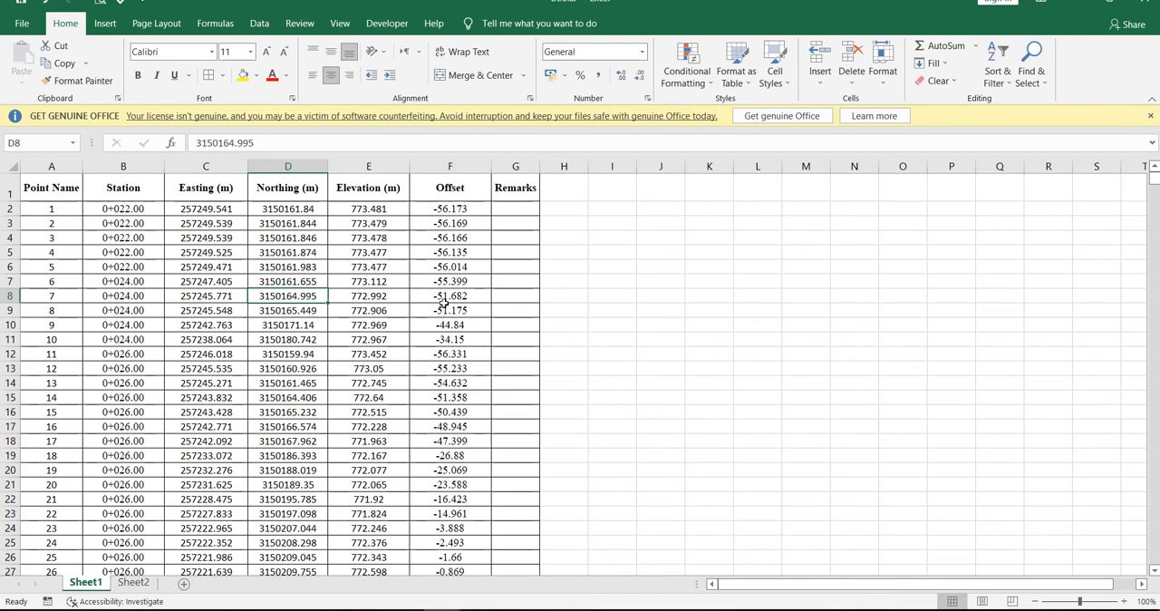
Remove the "+" from all values in the Station column by replacing it with nothing.
{"action": "left_click", "coordinate": [134, 159]}
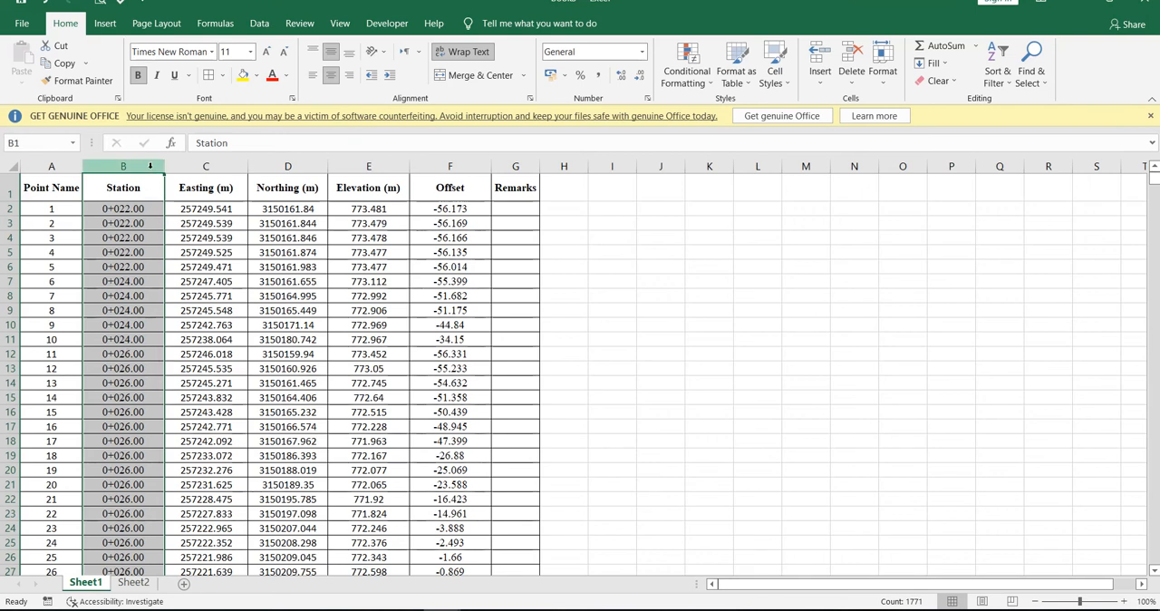
{"action": "key", "text": "ctrl+f"}
{"action": "type", "text": "+"}
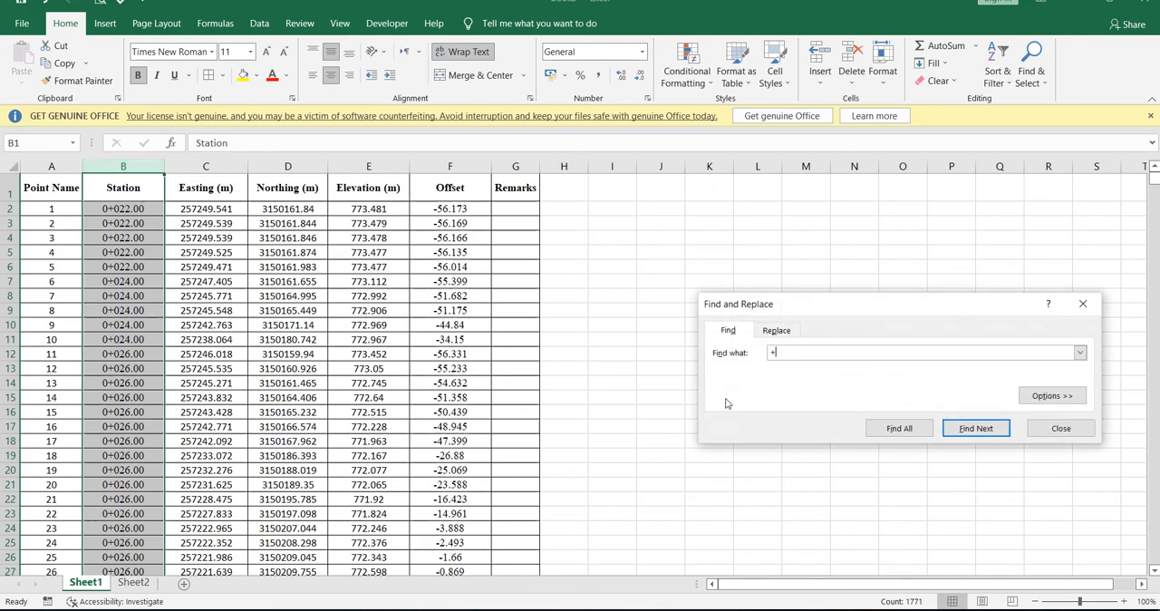
{"action": "left_click", "coordinate": [899, 428]}
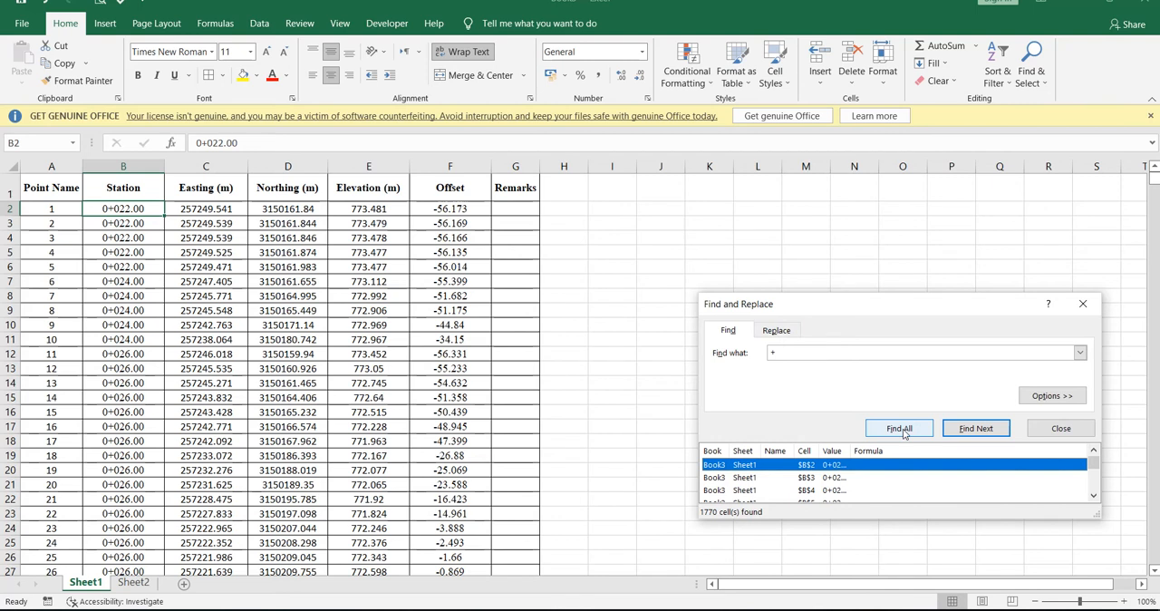
{"action": "left_click", "coordinate": [776, 330]}
{"action": "left_click", "coordinate": [738, 428]}
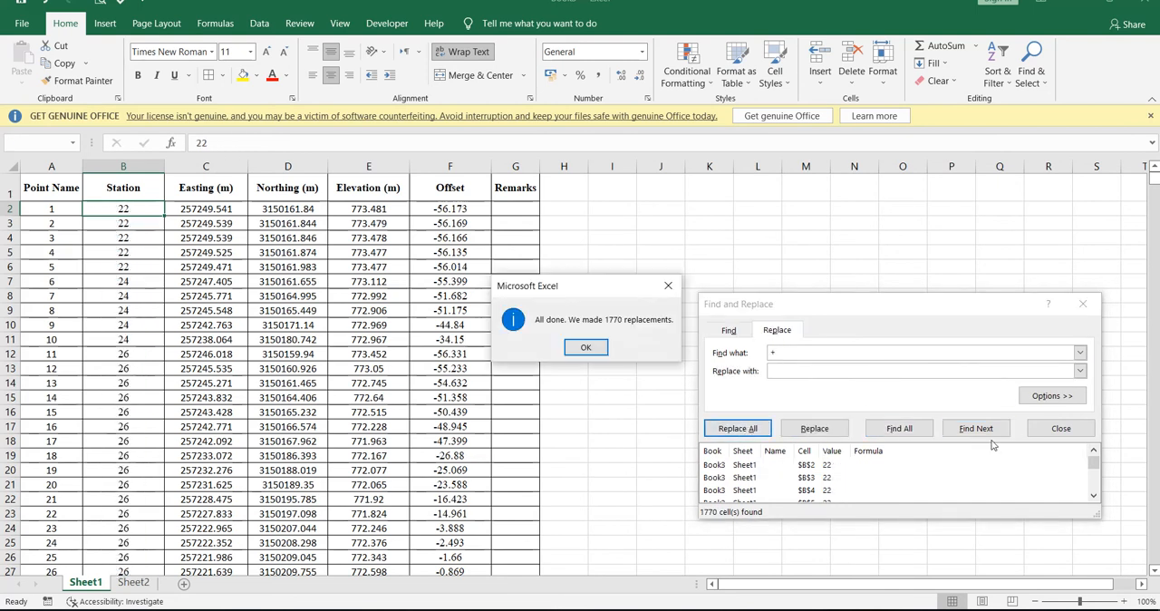
{"action": "left_click", "coordinate": [588, 349]}
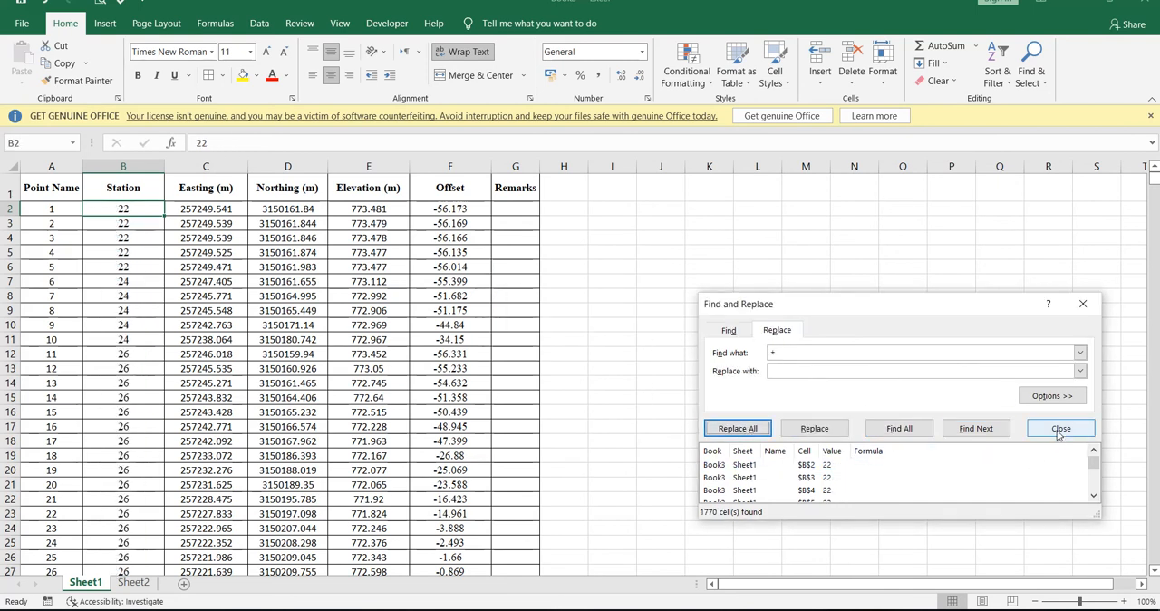
{"action": "left_click", "coordinate": [1061, 428]}
{"action": "left_click", "coordinate": [798, 279]}
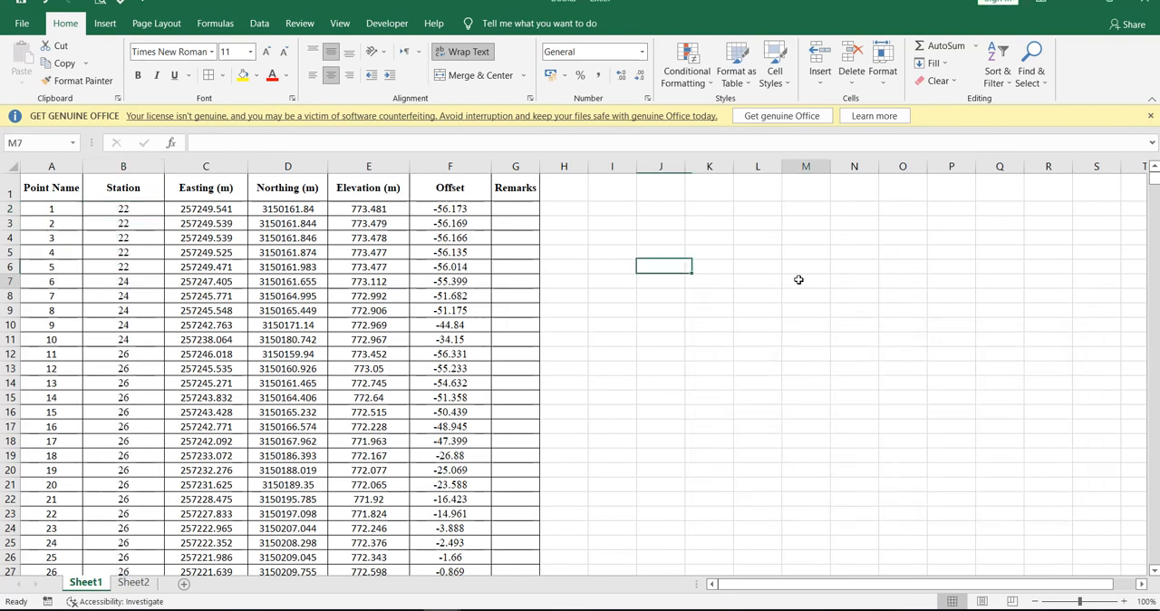
Enter the formula =B3=B2 in H3 to compare each station with the one in the row above.
{"action": "left_click", "coordinate": [561, 222]}
{"action": "type", "text": "="}
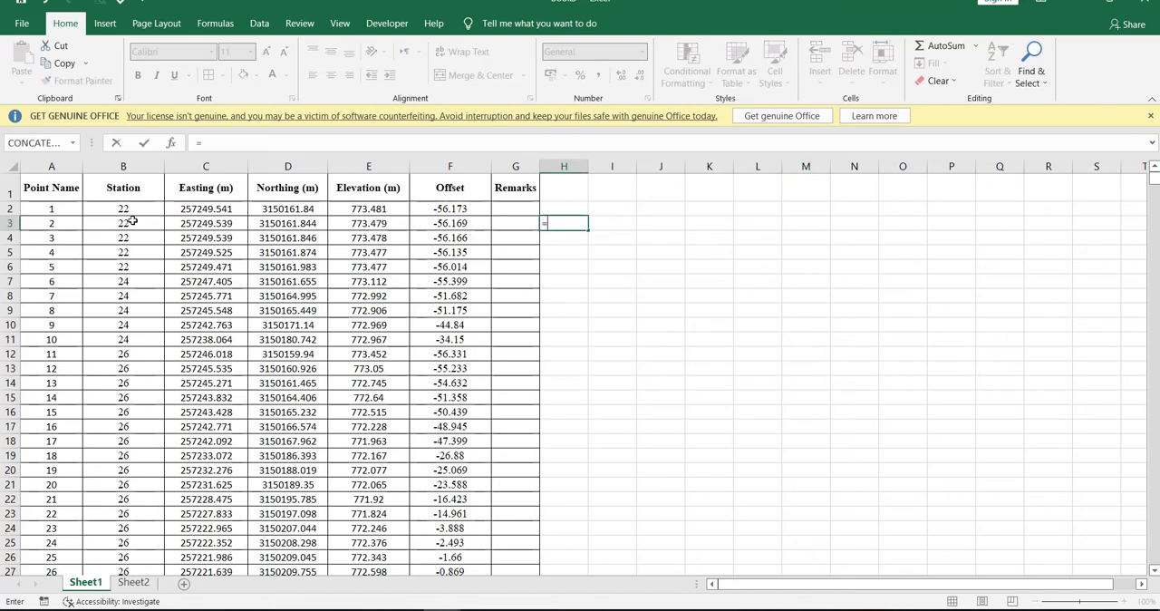
{"action": "left_click", "coordinate": [132, 221]}
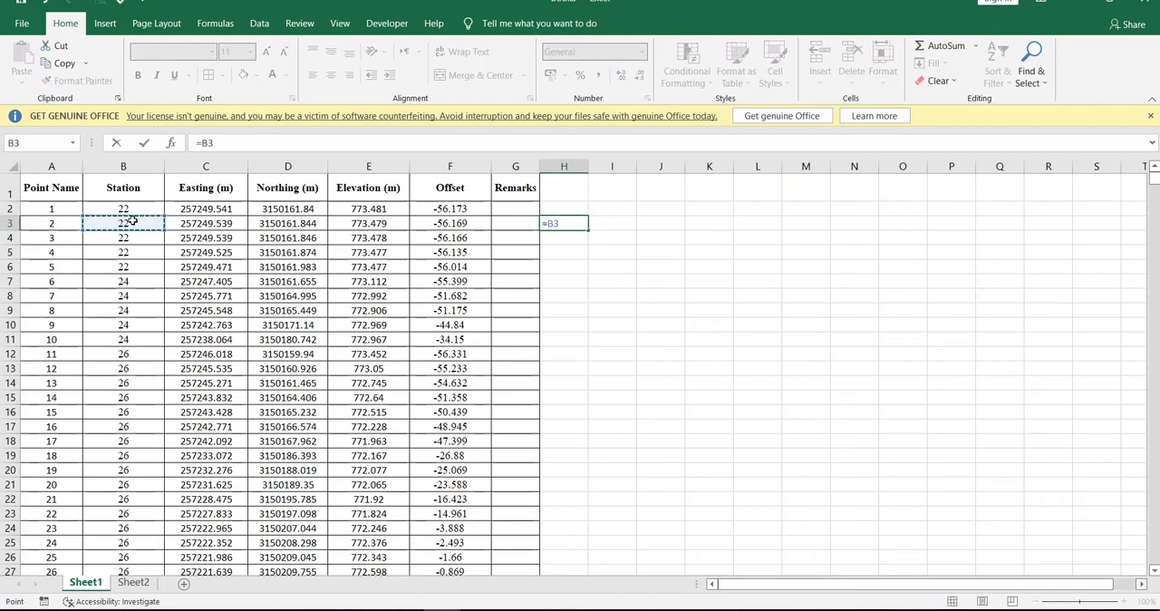
{"action": "type", "text": "="}
{"action": "left_click", "coordinate": [113, 207]}
{"action": "key", "text": "Return"}
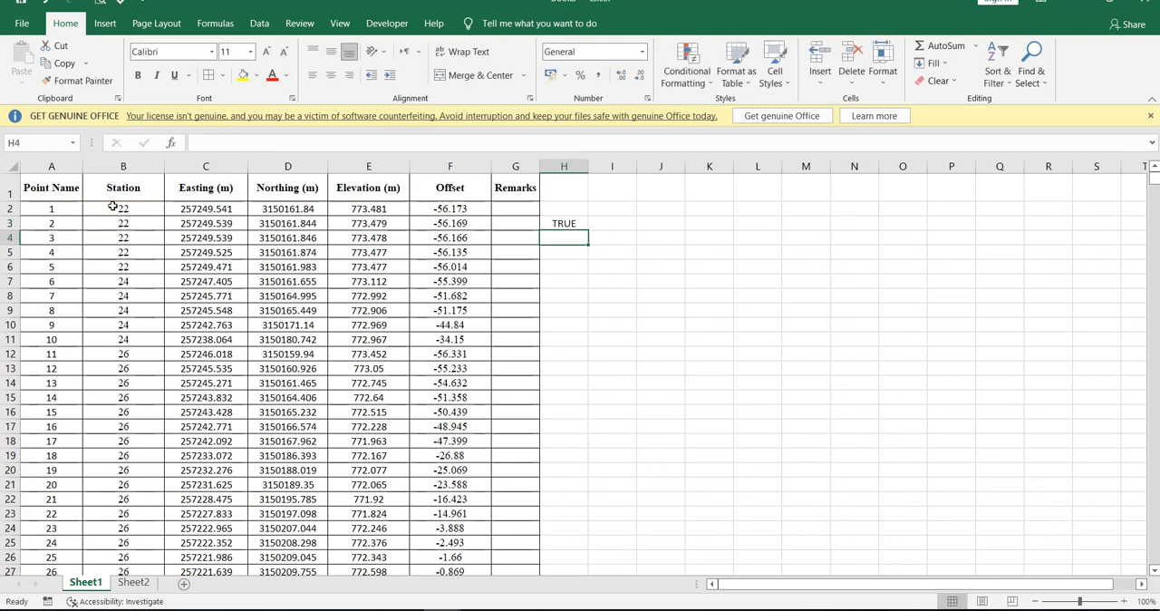
{"action": "left_click", "coordinate": [573, 222]}
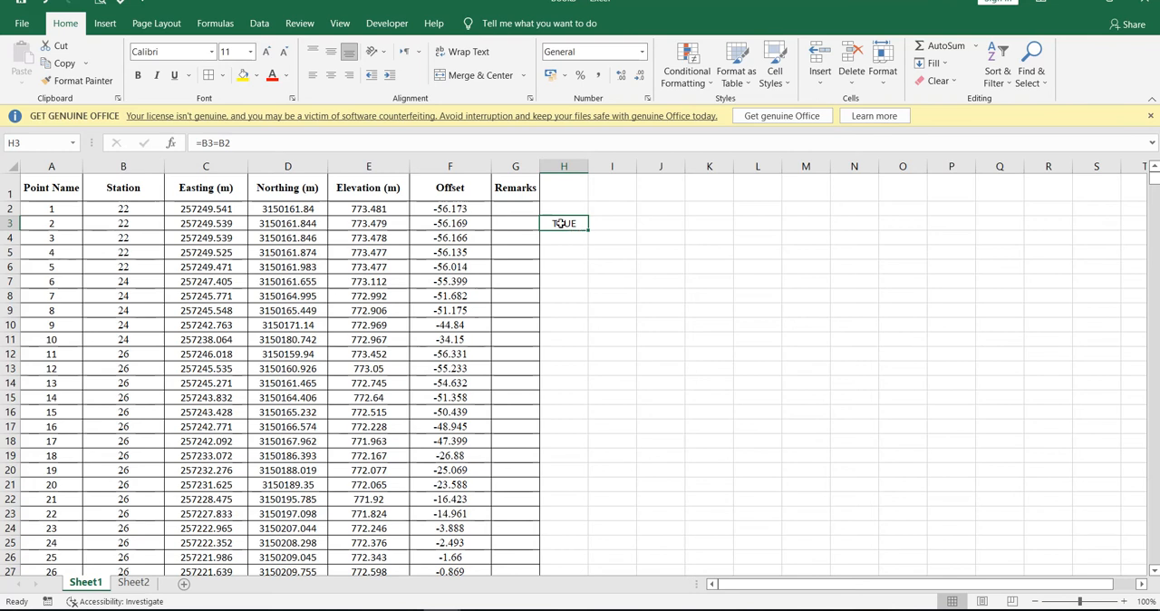
{"action": "left_click", "coordinate": [526, 166]}
{"action": "right_click", "coordinate": [526, 166]}
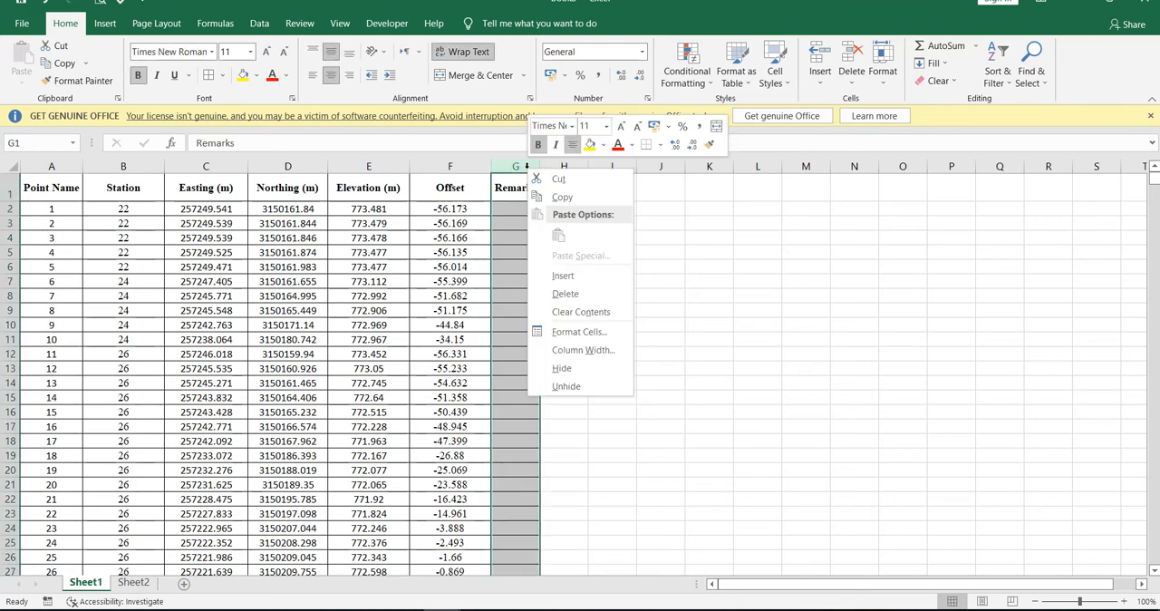
{"action": "key", "text": "Escape"}
Fill the station comparison formula from H3 down to the last point row, H1771.
{"action": "left_click", "coordinate": [585, 226]}
{"action": "left_click_drag", "start_coordinate": [588, 230], "coordinate": [569, 510]}
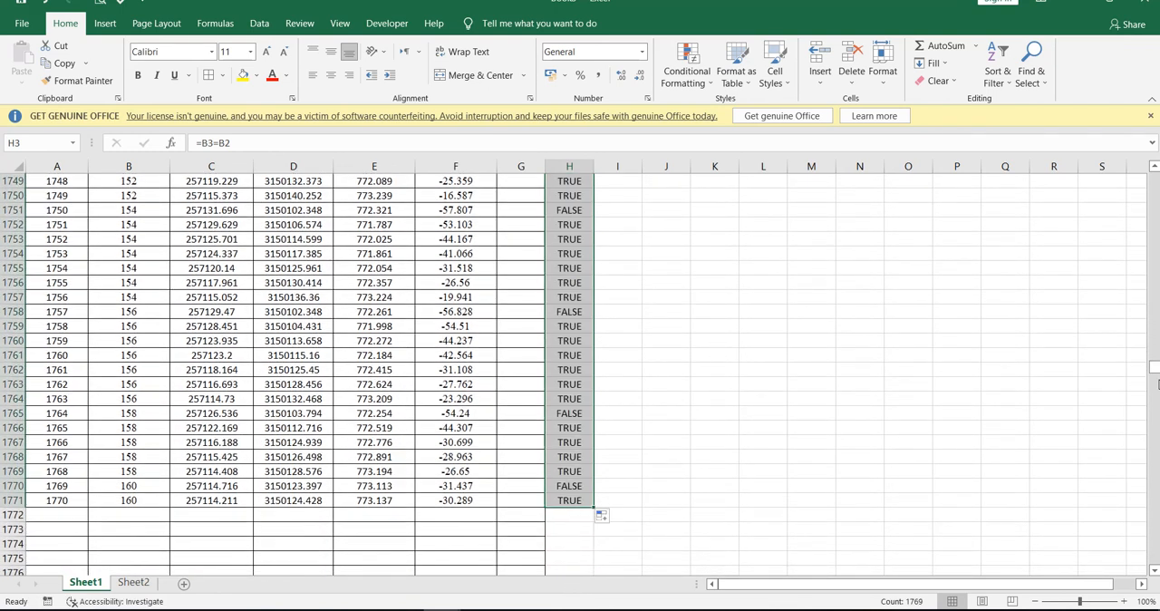
{"action": "left_click_drag", "start_coordinate": [1155, 372], "coordinate": [1156, 176]}
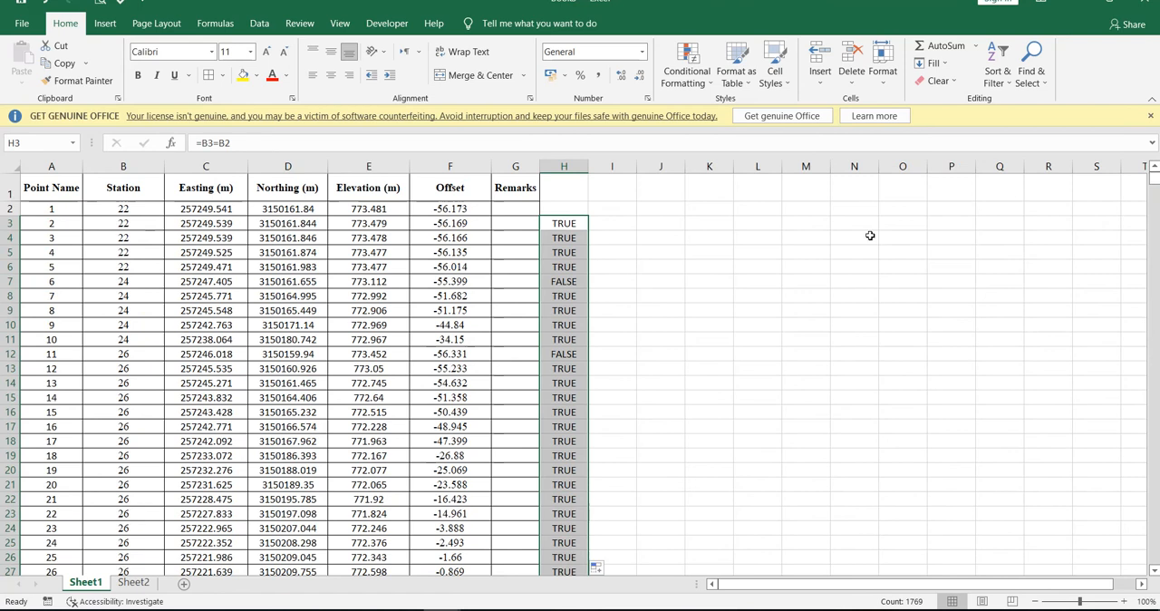
Copy column H and paste it over itself as values only.
{"action": "left_click", "coordinate": [773, 253]}
{"action": "left_click", "coordinate": [573, 166]}
{"action": "key", "text": "ctrl+c"}
{"action": "right_click", "coordinate": [579, 167]}
{"action": "left_click", "coordinate": [626, 233]}
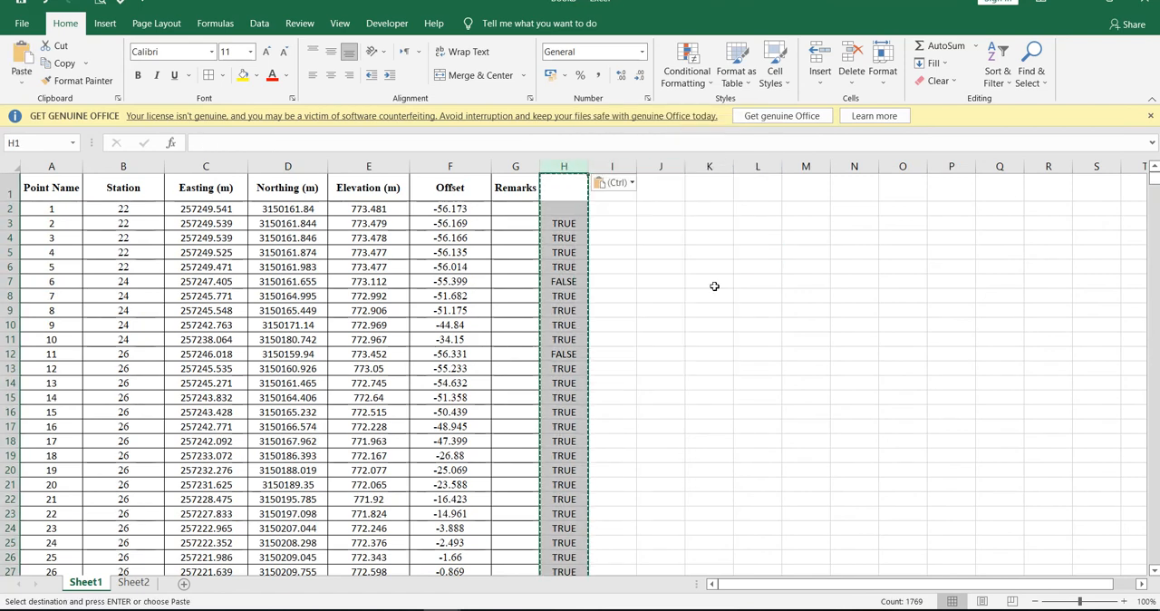
{"action": "left_click", "coordinate": [711, 283]}
{"action": "key", "text": "Escape"}
Copy the FALSE value from H7 and find all its occurrences in the sheet.
{"action": "double_click", "coordinate": [570, 280]}
{"action": "left_click_drag", "start_coordinate": [571, 280], "coordinate": [541, 278]}
{"action": "key", "text": "ctrl+c"}
{"action": "left_click", "coordinate": [655, 307]}
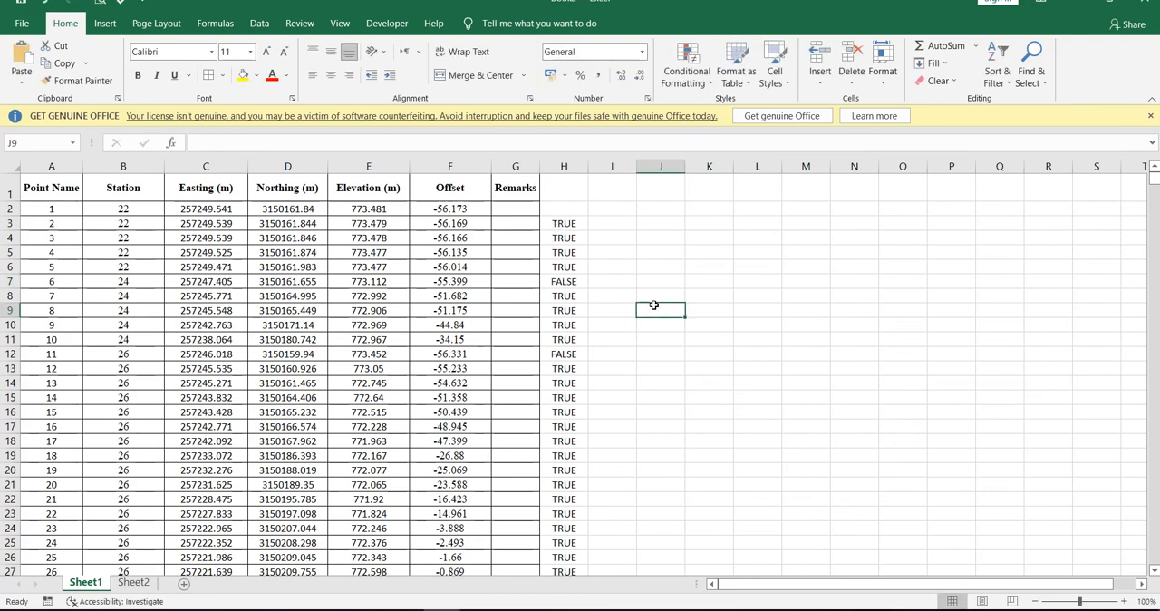
{"action": "key", "text": "ctrl+f"}
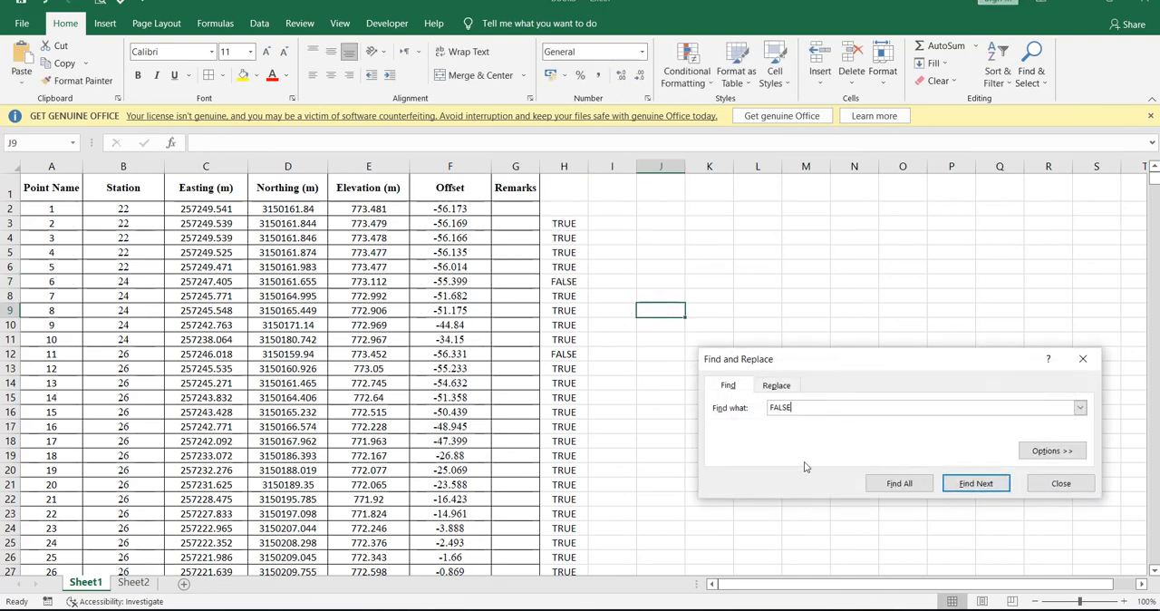
{"action": "left_click", "coordinate": [897, 483]}
{"action": "left_click", "coordinate": [1044, 485]}
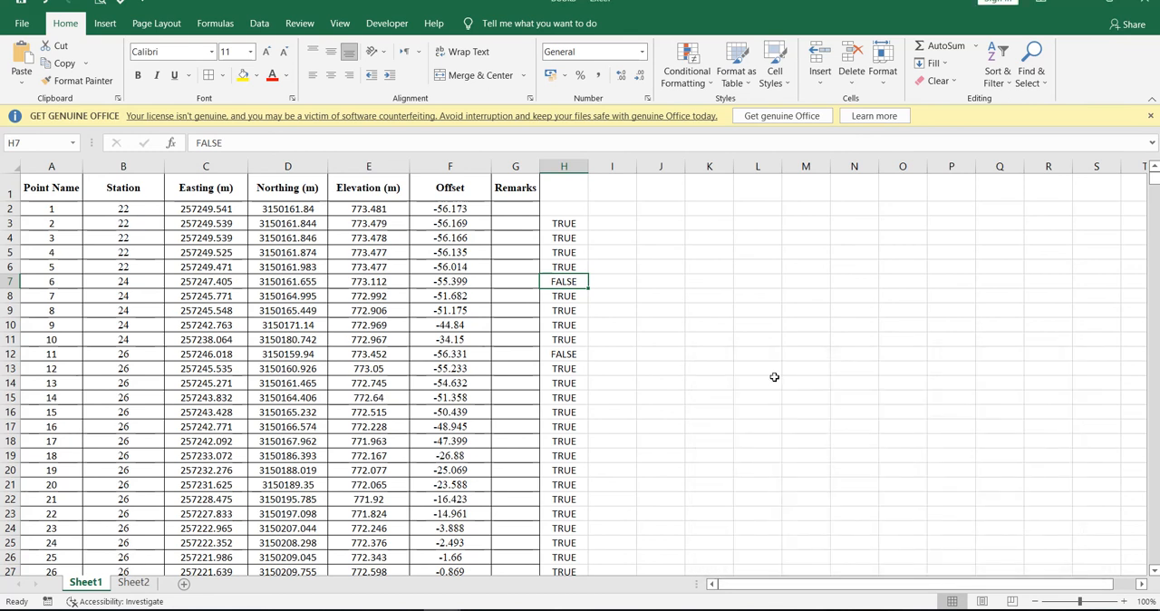
{"action": "key", "text": "ctrl+shift+plus"}
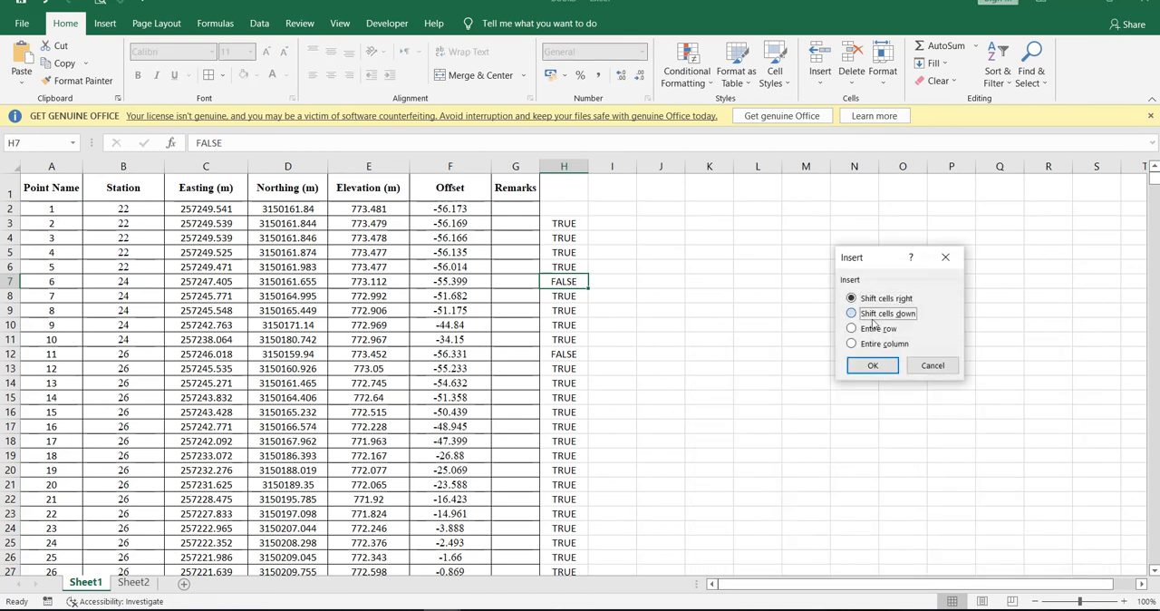
{"action": "left_click", "coordinate": [875, 329]}
{"action": "left_click", "coordinate": [933, 366]}
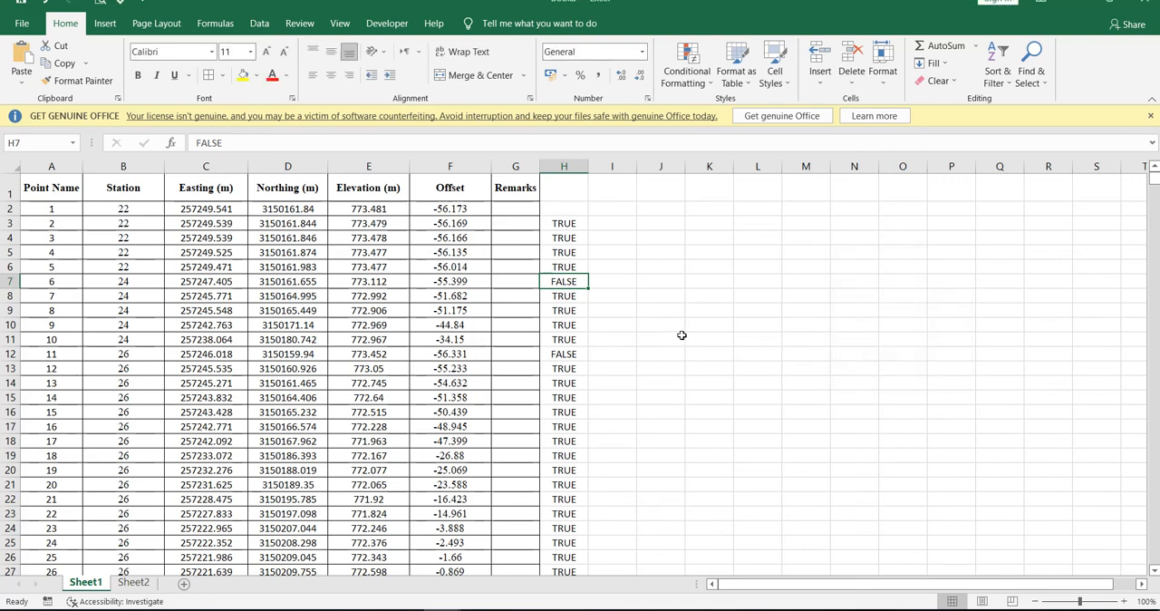
Find all FALSE cells in the sheet and select every match from H7 through H1770.
{"action": "left_click", "coordinate": [660, 336]}
{"action": "key", "text": "ctrl+f"}
{"action": "left_click_drag", "start_coordinate": [795, 414], "coordinate": [752, 230]}
{"action": "left_click", "coordinate": [847, 355]}
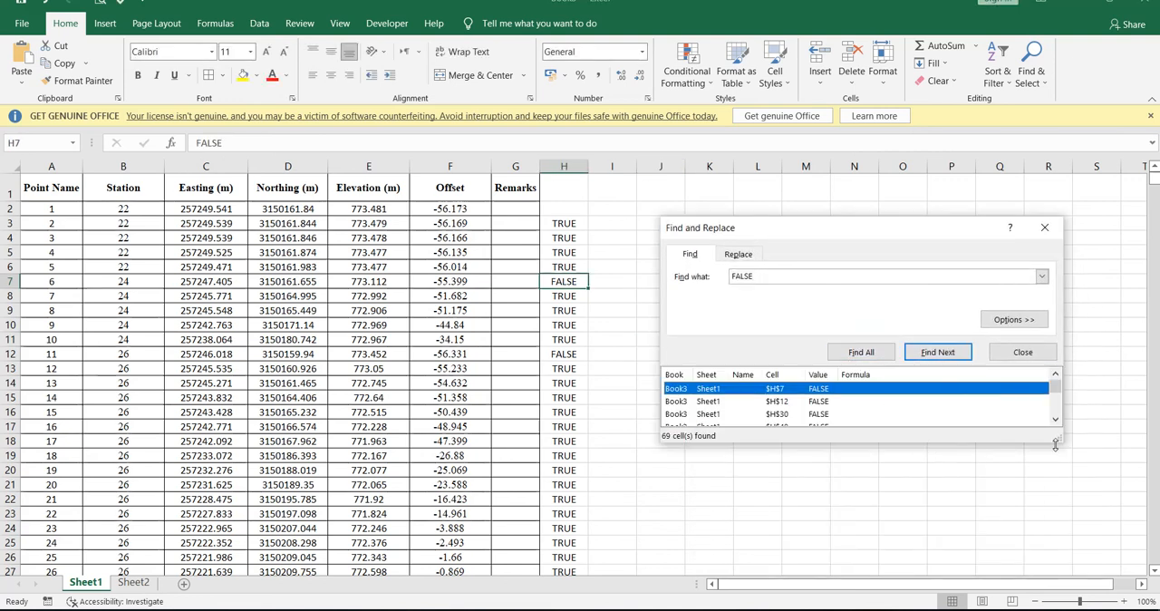
{"action": "left_click_drag", "start_coordinate": [1058, 441], "coordinate": [1089, 524]}
{"action": "left_click_drag", "start_coordinate": [1083, 413], "coordinate": [1084, 494]}
{"action": "left_click", "coordinate": [819, 502], "text": "shift"}
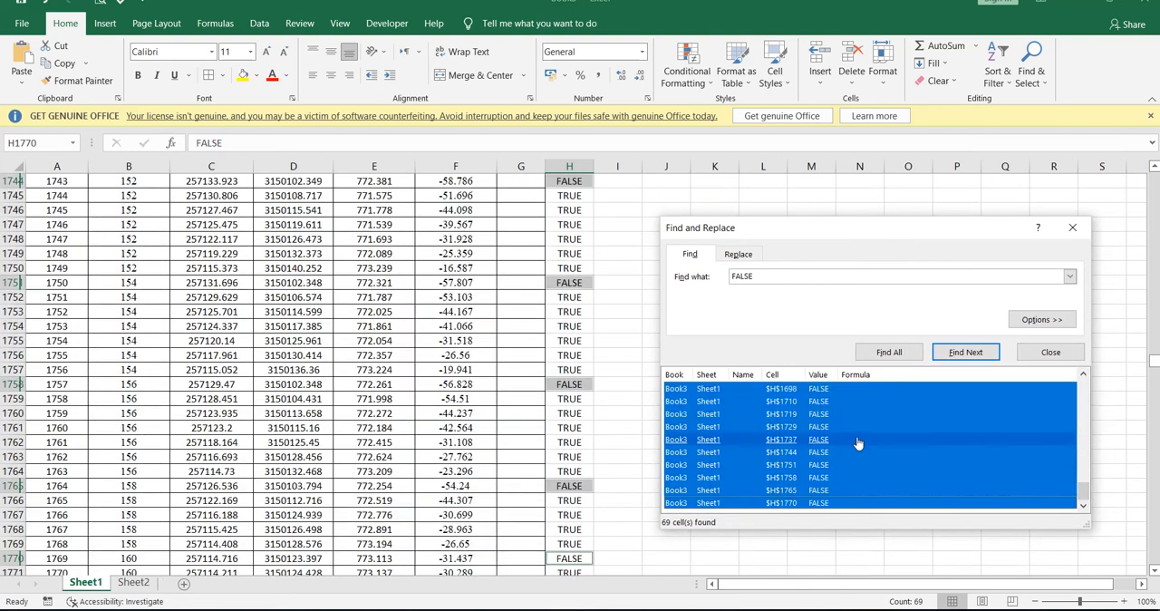
{"action": "left_click", "coordinate": [1036, 353]}
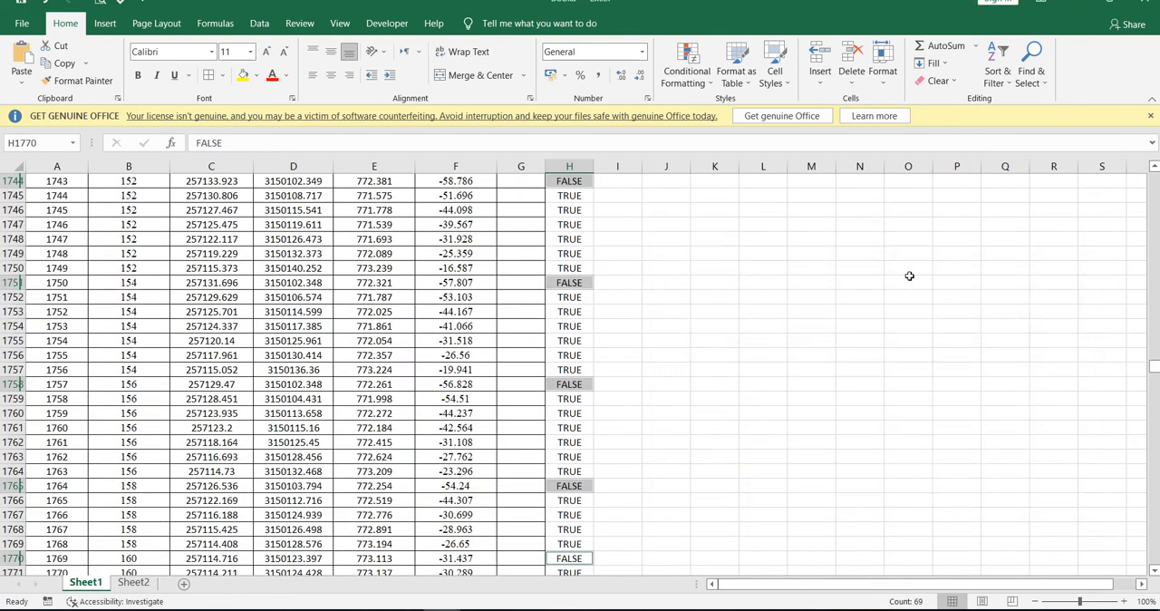
Insert an entire row above each selected FALSE cell.
{"action": "key", "text": "ctrl+shift+equal"}
{"action": "left_click", "coordinate": [879, 330]}
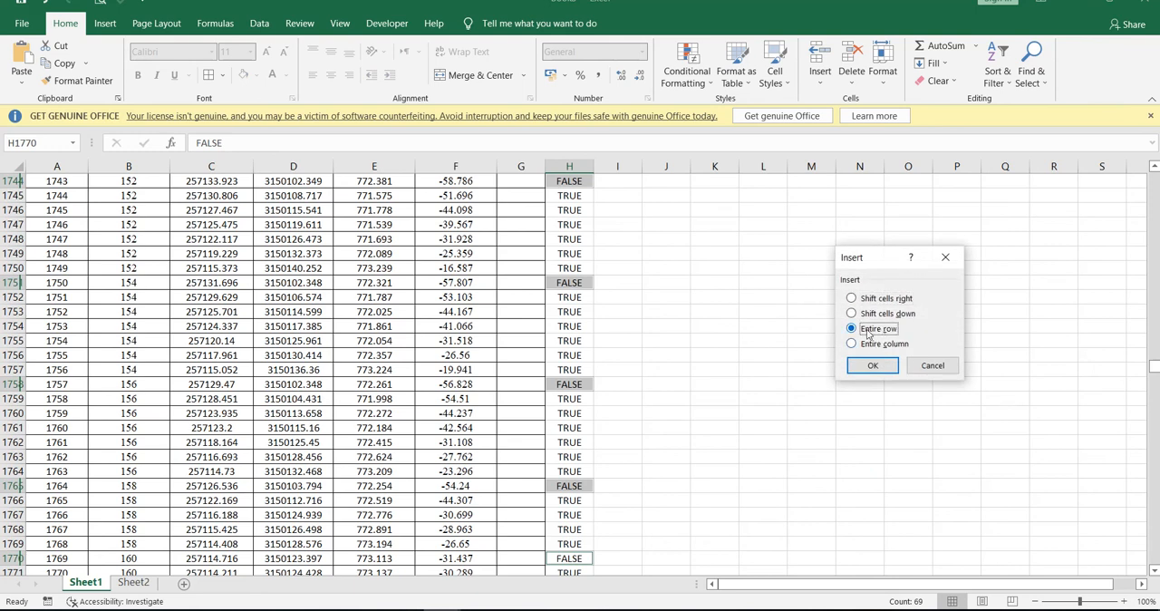
{"action": "left_click", "coordinate": [871, 369]}
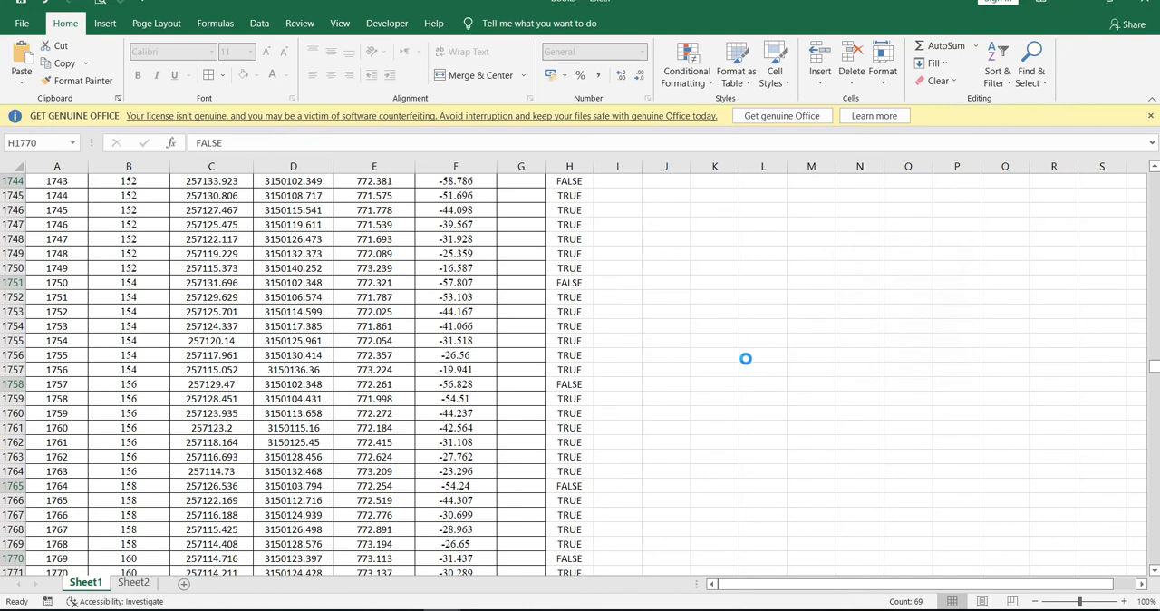
{"action": "left_click", "coordinate": [714, 342]}
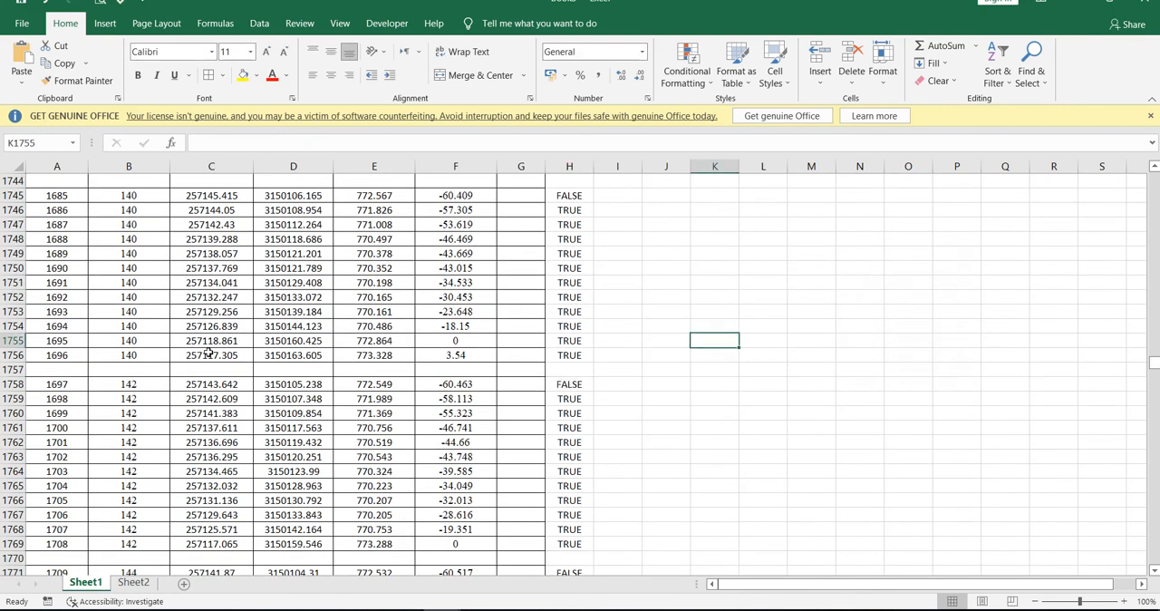
Examine the table for the blank rows inserted between the station groups.
{"action": "scroll", "coordinate": [209, 352], "scroll_direction": "up", "scroll_amount": 1}
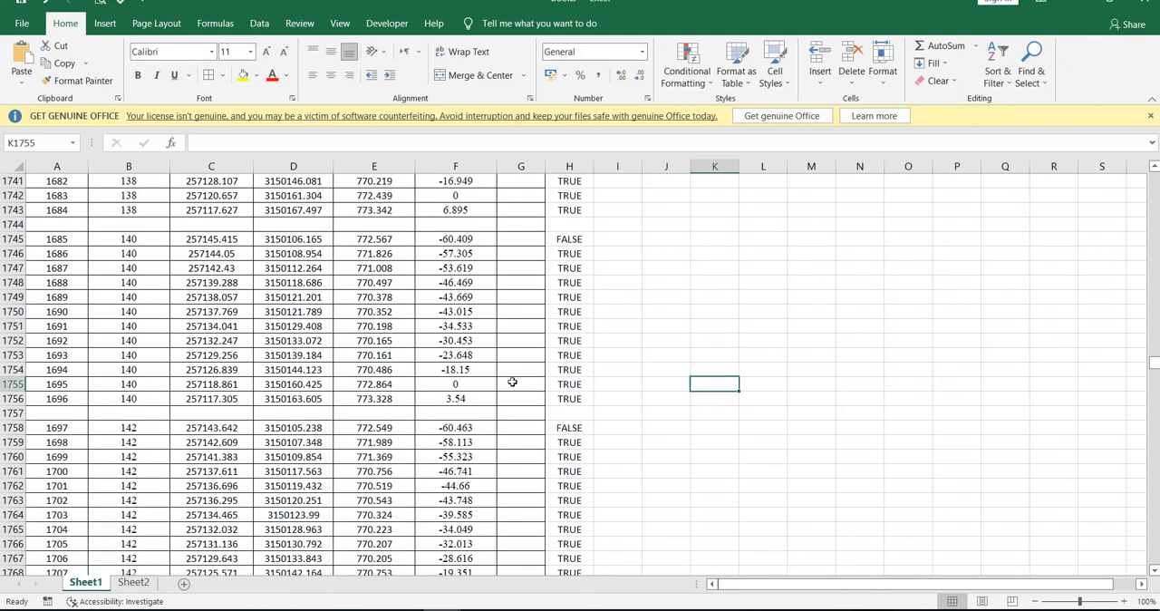
{"action": "left_click_drag", "start_coordinate": [1147, 381], "coordinate": [1149, 152]}
{"action": "scroll", "coordinate": [492, 300], "scroll_direction": "down", "scroll_amount": 20}
{"action": "scroll", "coordinate": [485, 346], "scroll_direction": "down", "scroll_amount": 20}
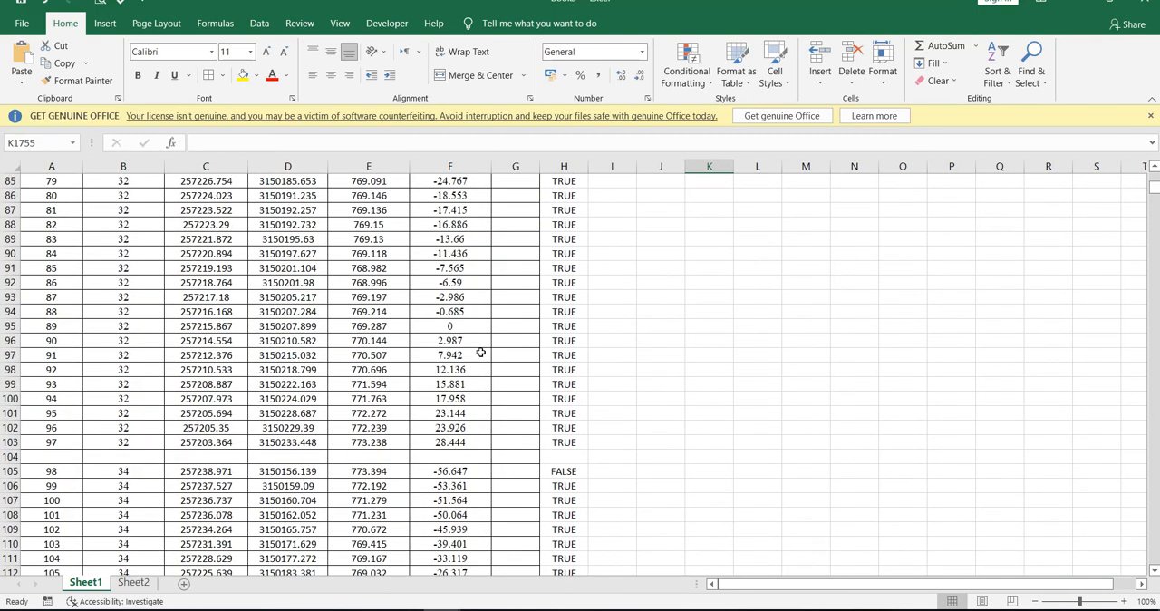
{"action": "scroll", "coordinate": [448, 341], "scroll_direction": "up", "scroll_amount": 6}
{"action": "scroll", "coordinate": [381, 341], "scroll_direction": "up", "scroll_amount": 8}
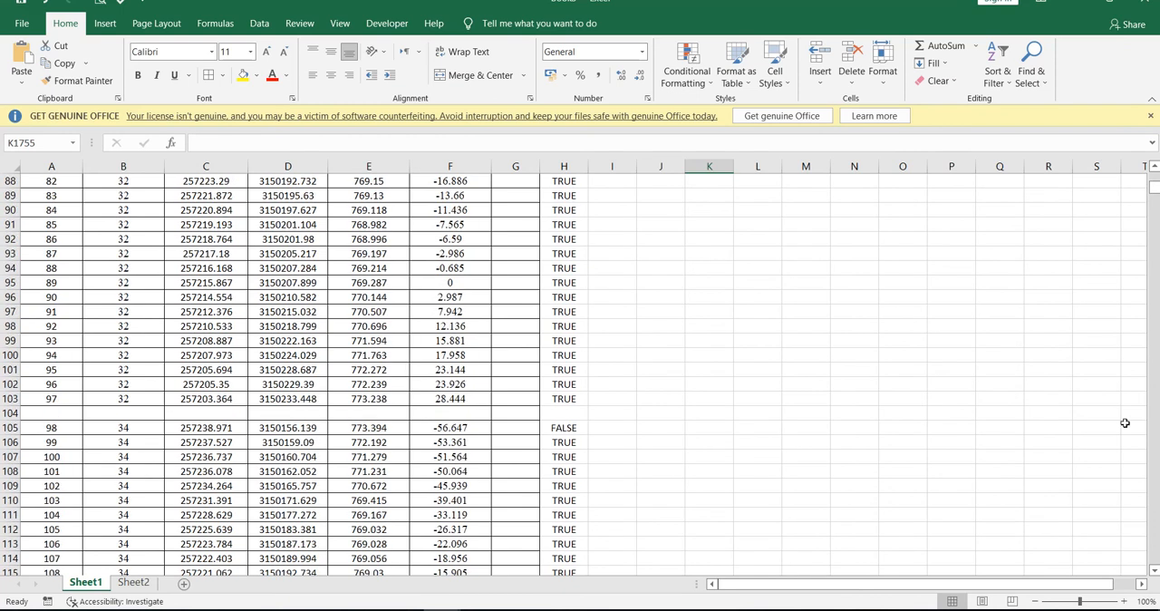
{"action": "left_click_drag", "start_coordinate": [1153, 192], "coordinate": [1154, 169]}
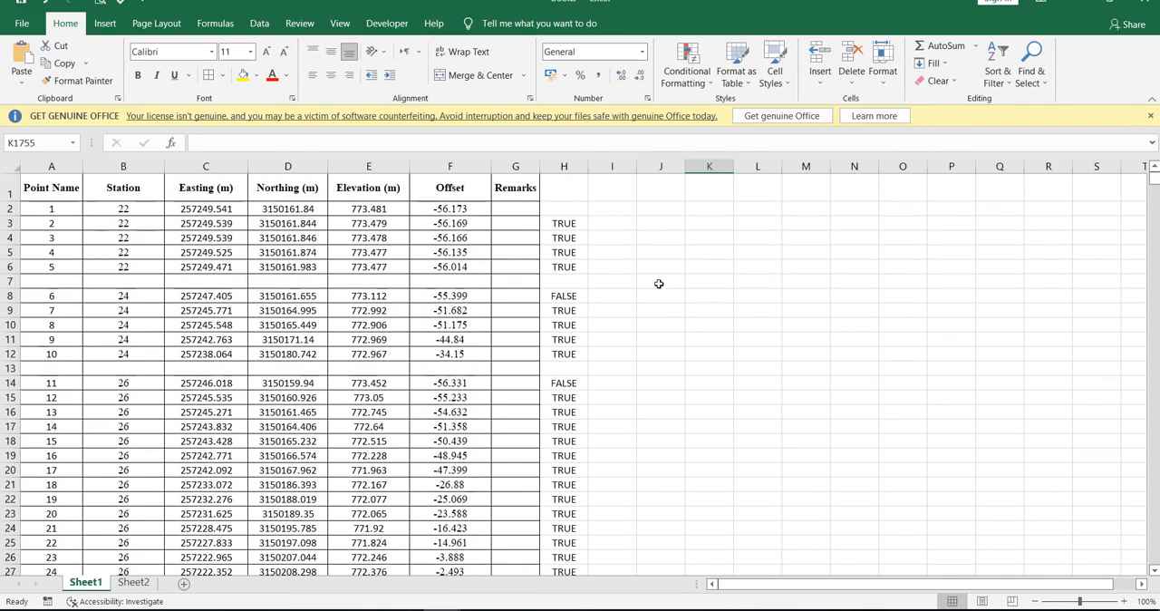
{"action": "left_click", "coordinate": [659, 281]}
Add a filter to the Offset column and show only its blank rows.
{"action": "left_click", "coordinate": [469, 164]}
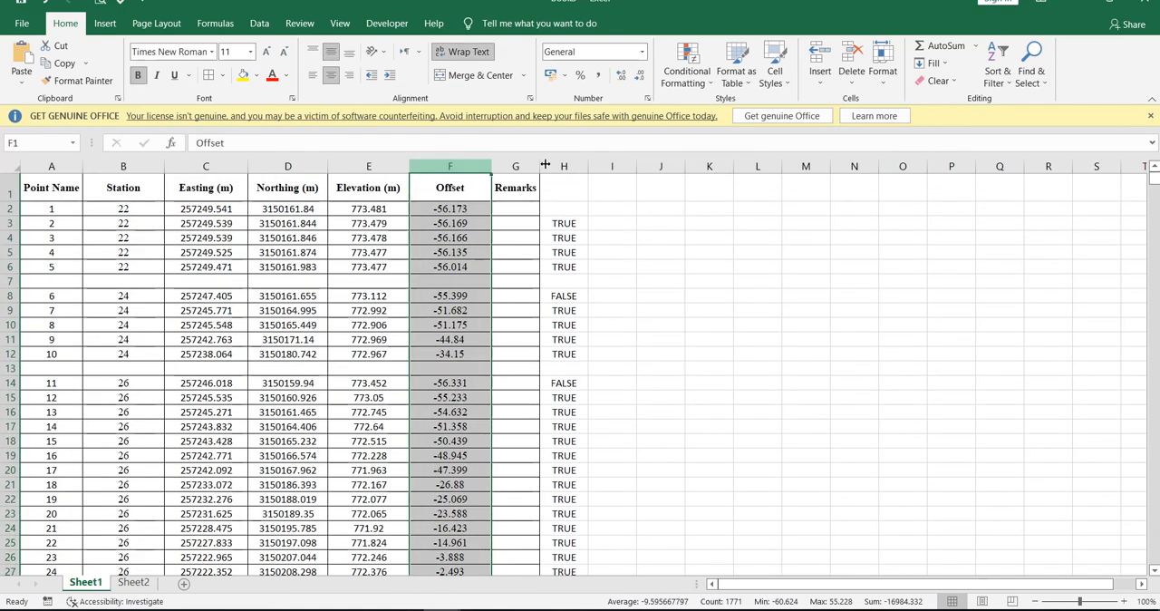
{"action": "left_click", "coordinate": [999, 77]}
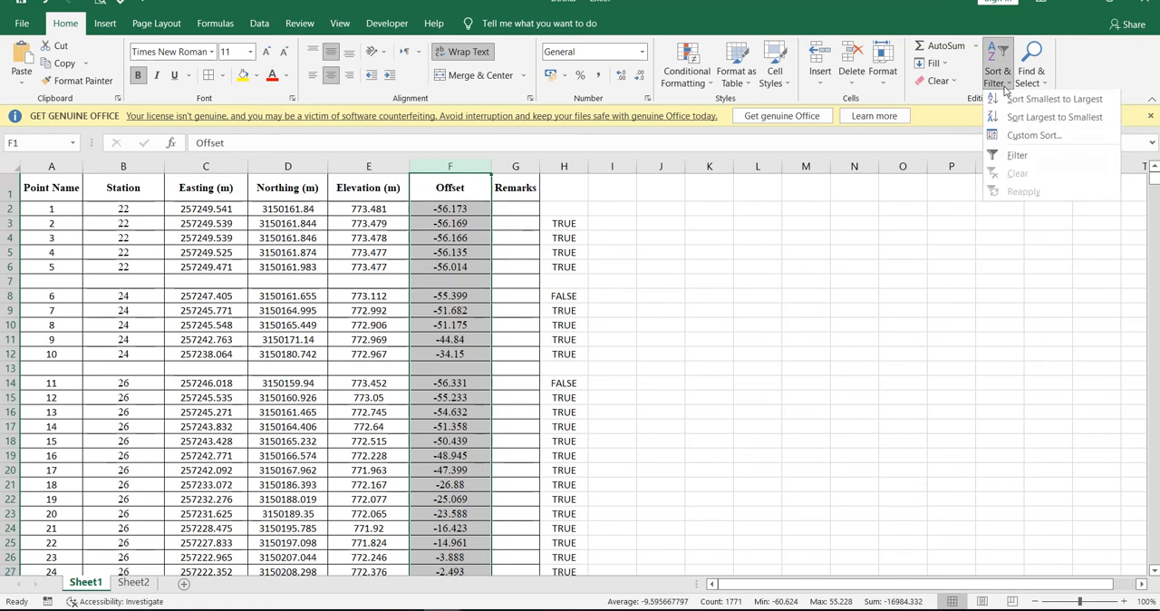
{"action": "left_click", "coordinate": [1018, 155]}
{"action": "left_click", "coordinate": [483, 195]}
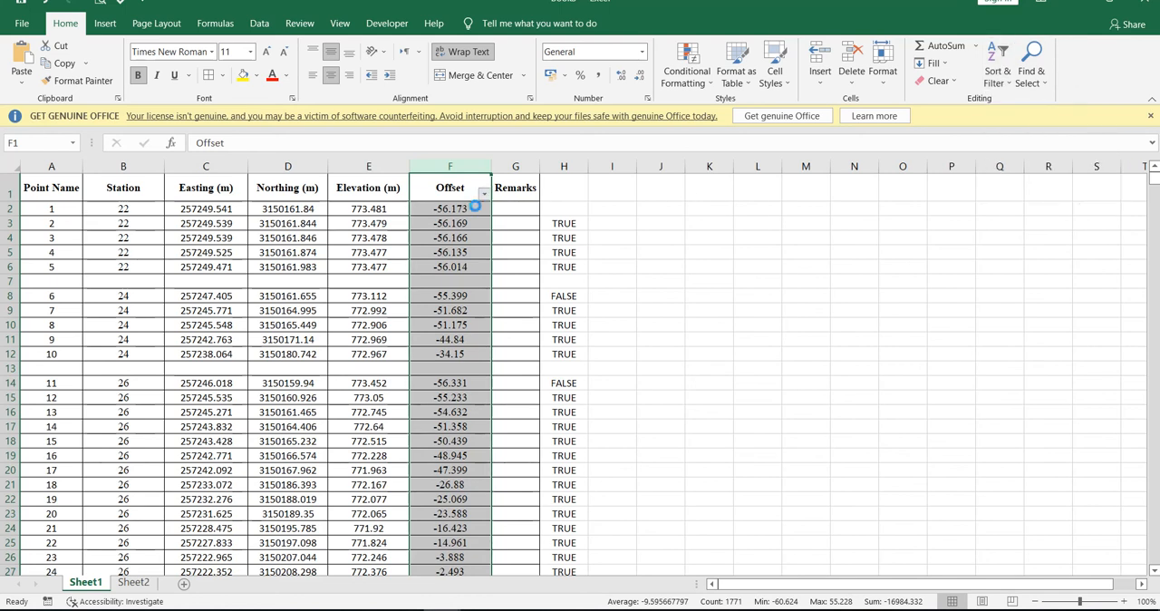
{"action": "left_click", "coordinate": [372, 362]}
{"action": "left_click_drag", "start_coordinate": [478, 372], "coordinate": [444, 496]}
{"action": "left_click", "coordinate": [331, 467]}
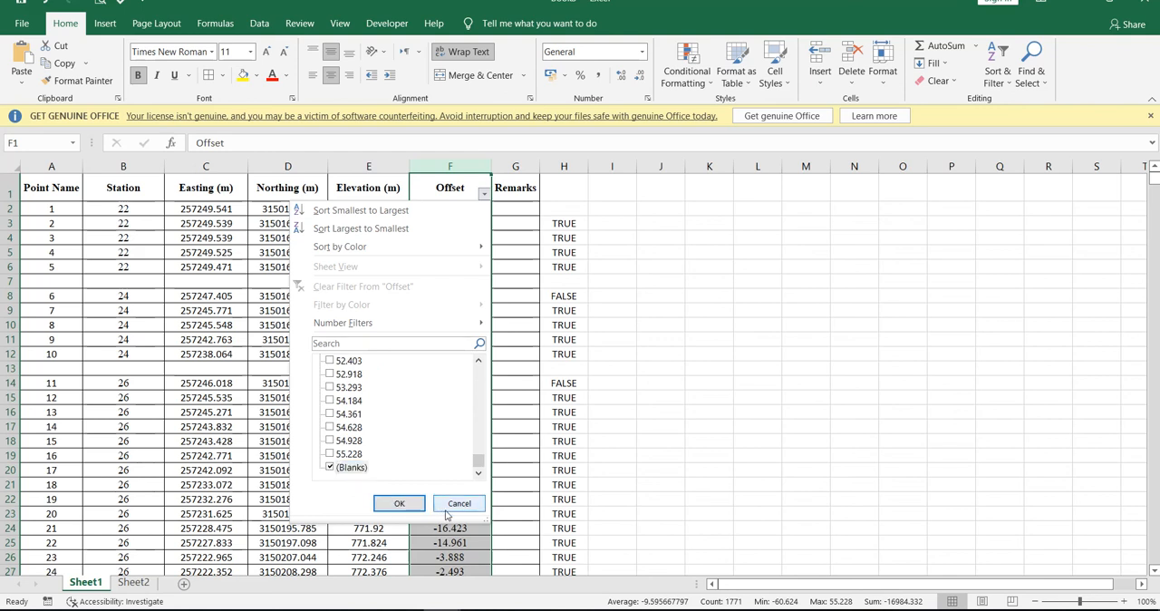
{"action": "left_click", "coordinate": [399, 503]}
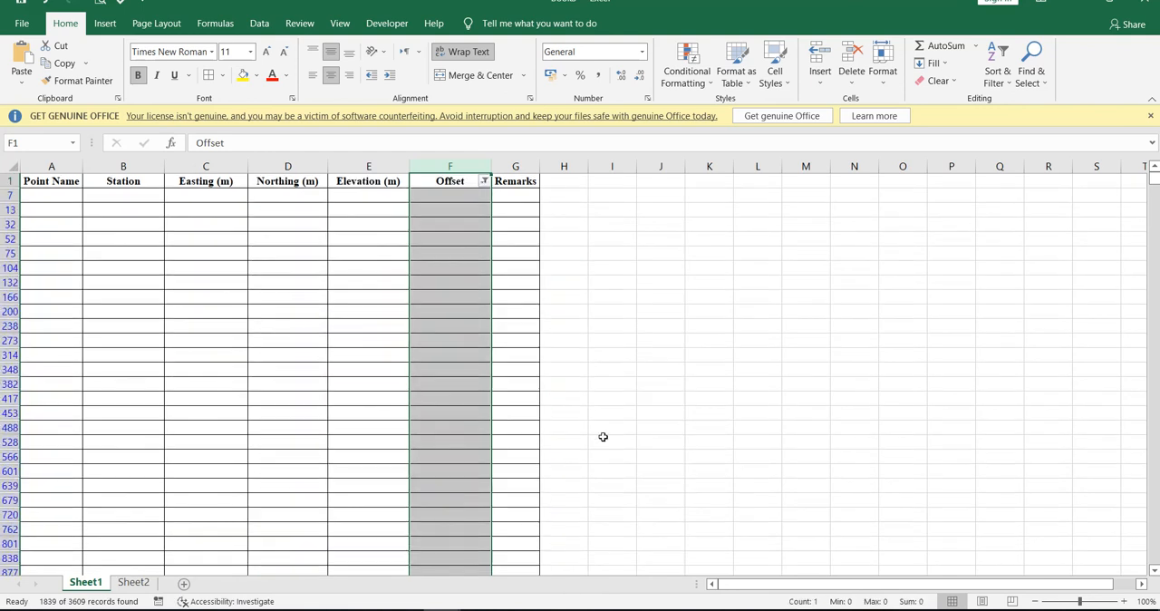
Fill columns A to G of the filtered blank rows, from row 7 to the sheet's end, with light blue.
{"action": "left_click", "coordinate": [689, 397]}
{"action": "scroll", "coordinate": [71, 422], "scroll_direction": "down", "scroll_amount": 5}
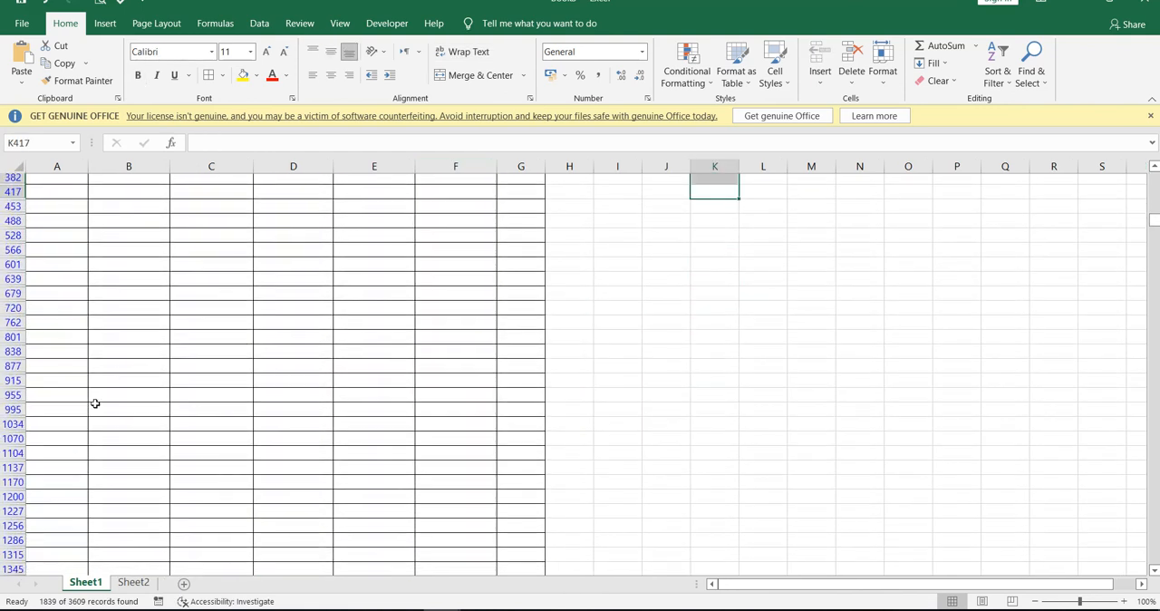
{"action": "left_click_drag", "start_coordinate": [1154, 225], "coordinate": [1154, 178]}
{"action": "left_click_drag", "start_coordinate": [51, 195], "coordinate": [500, 191]}
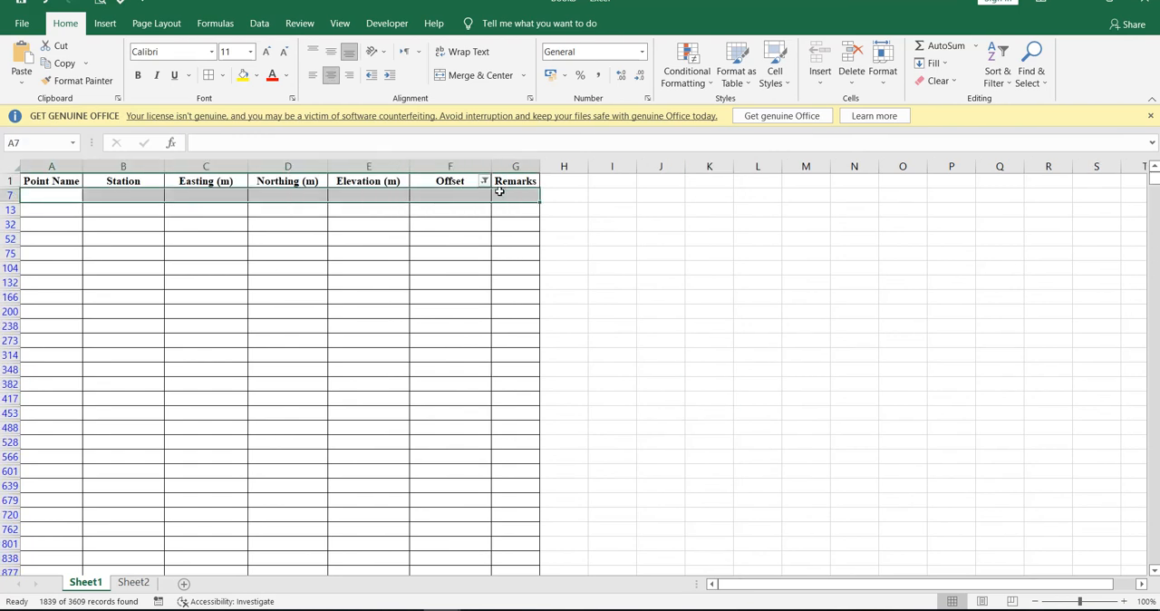
{"action": "key", "text": "ctrl+shift+Down"}
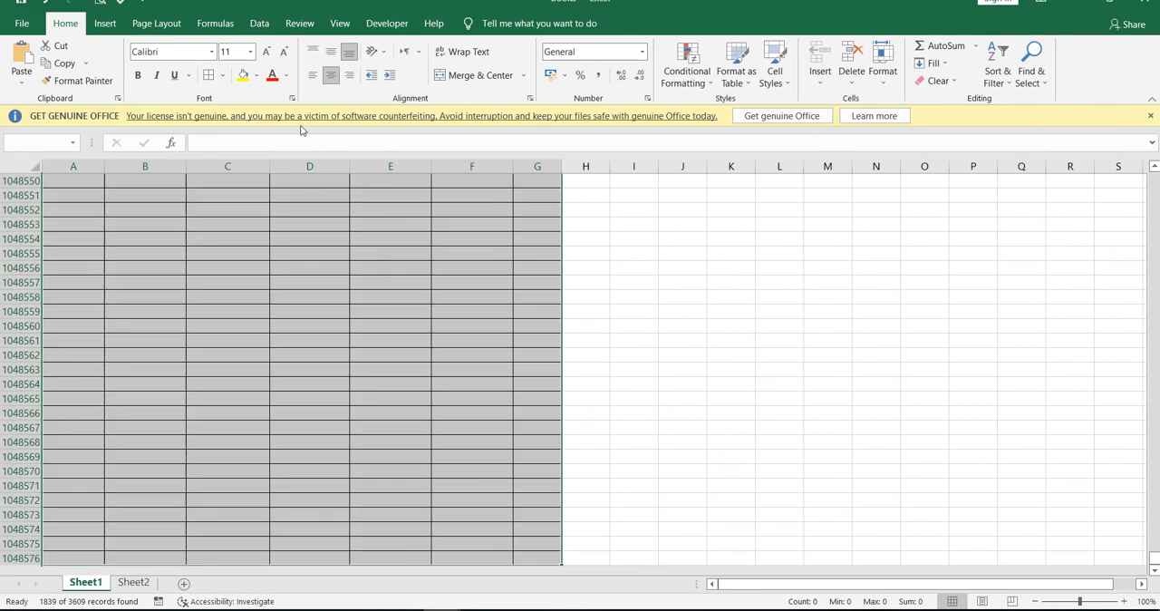
{"action": "left_click", "coordinate": [257, 76]}
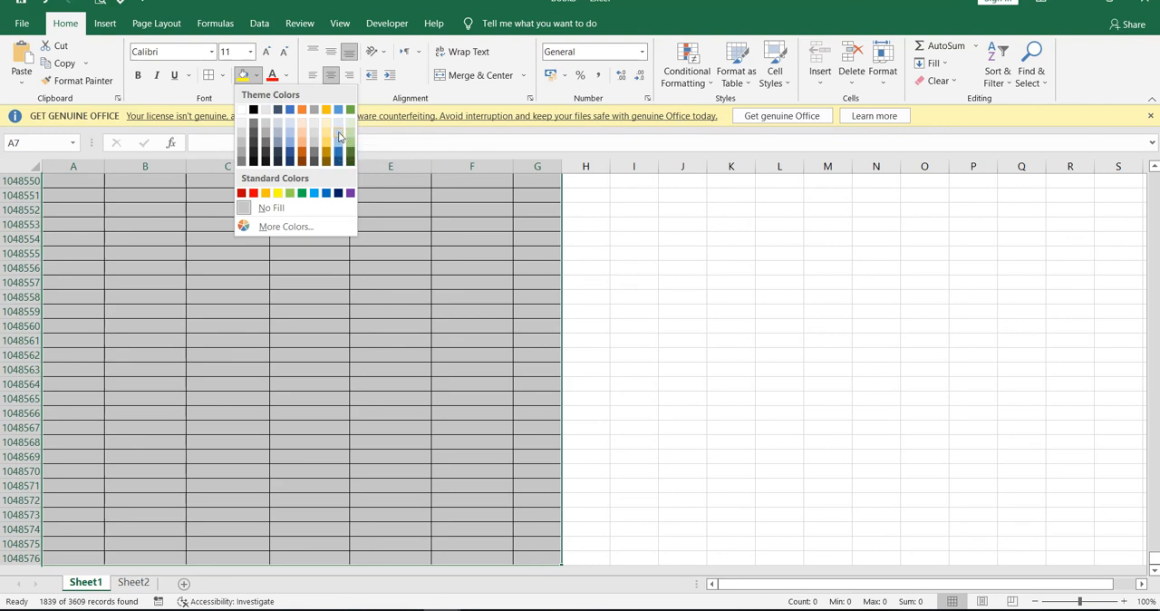
{"action": "left_click", "coordinate": [339, 133]}
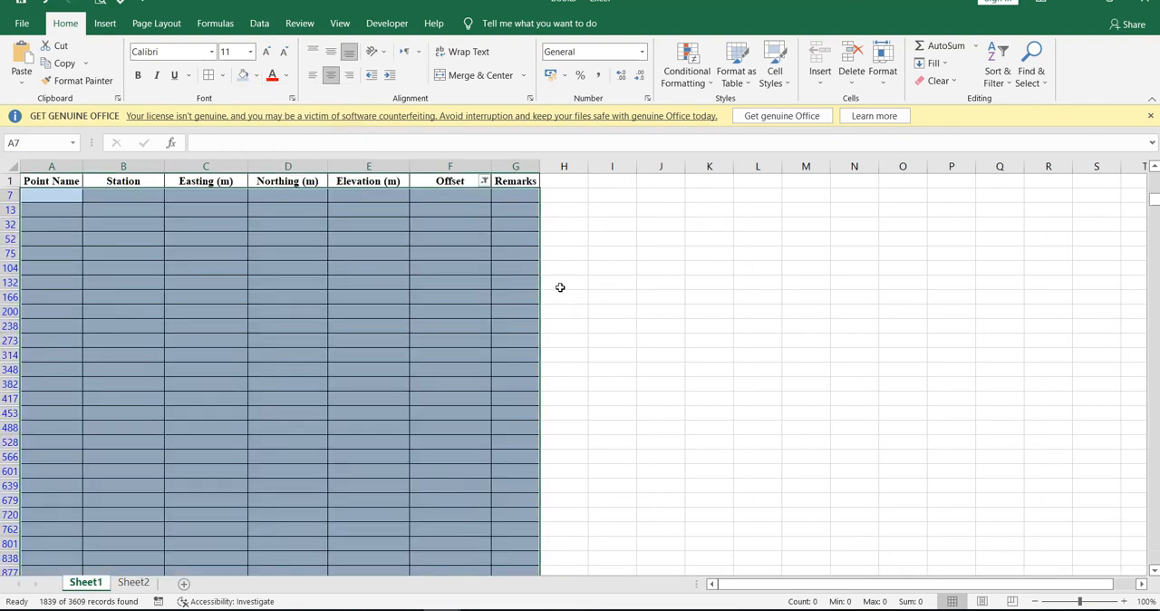
{"action": "left_click", "coordinate": [660, 311]}
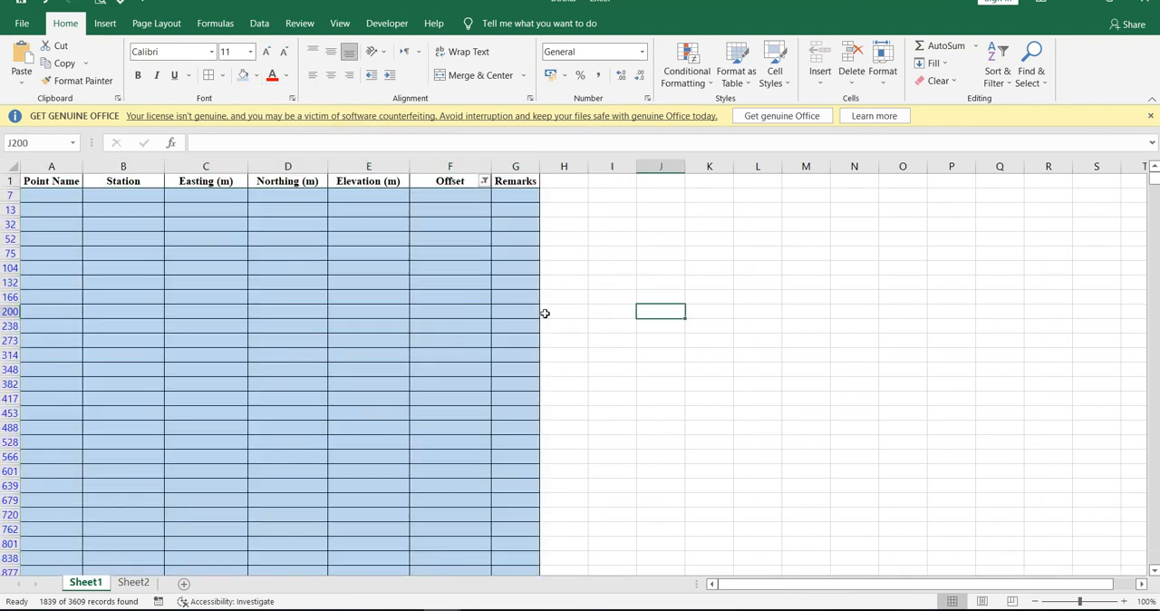
Set the Offset filter to select all values so that every row of the table is shown.
{"action": "left_click", "coordinate": [484, 181]}
{"action": "left_click", "coordinate": [367, 350]}
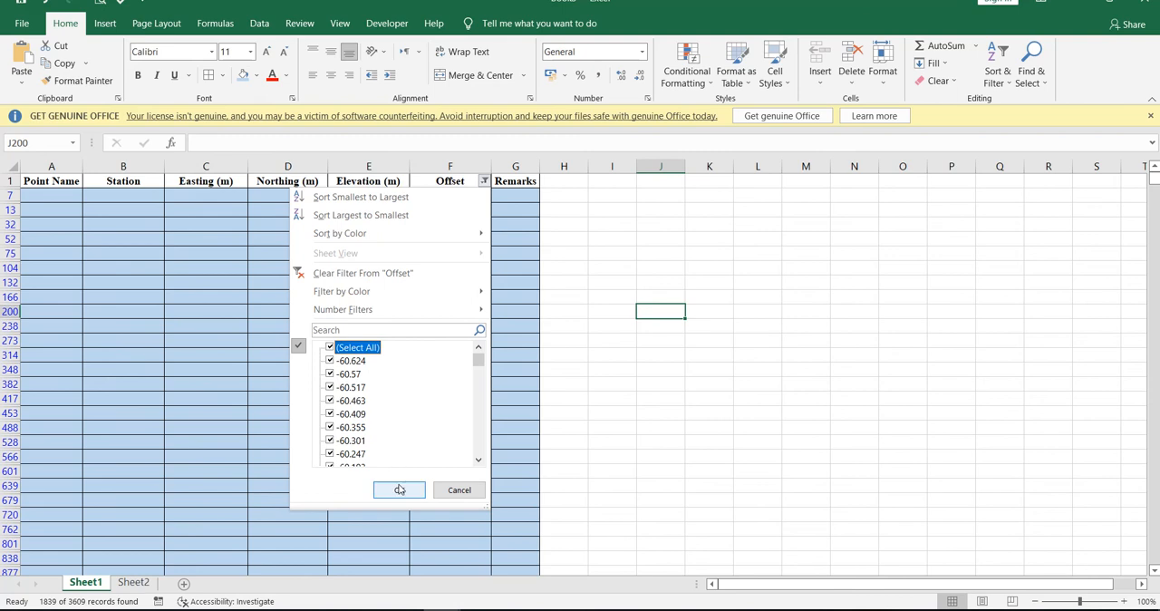
{"action": "left_click", "coordinate": [399, 489]}
{"action": "left_click", "coordinate": [700, 388]}
{"action": "left_click_drag", "start_coordinate": [742, 312], "coordinate": [742, 298]}
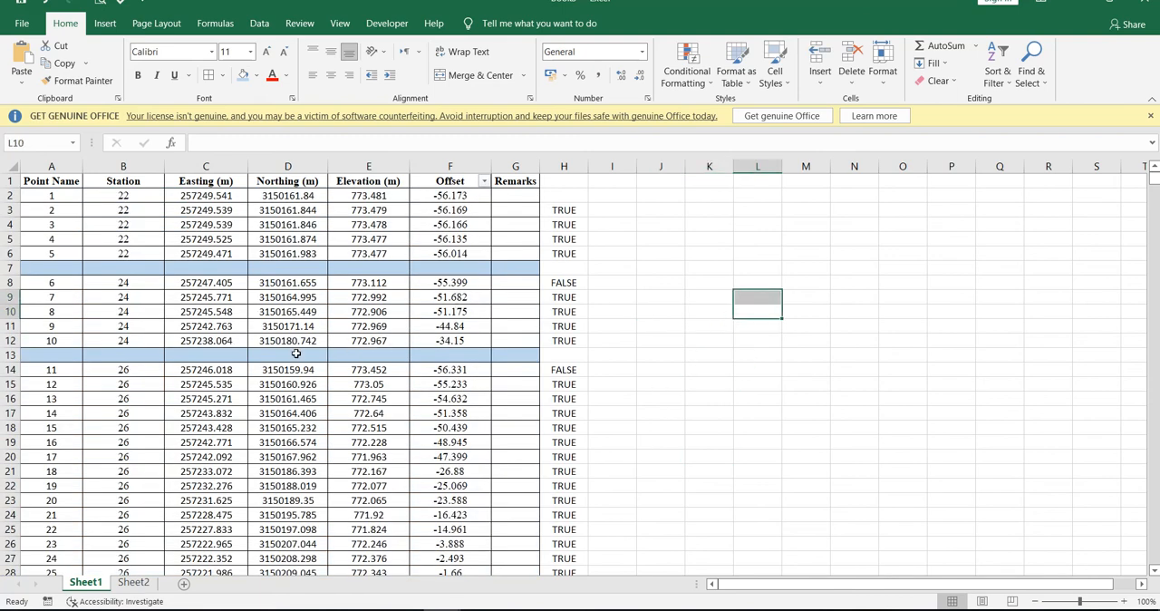
Clear all the TRUE/FALSE helper values from column H beside the table, and return to the start of the sheet.
{"action": "scroll", "coordinate": [296, 354], "scroll_direction": "down", "scroll_amount": 10}
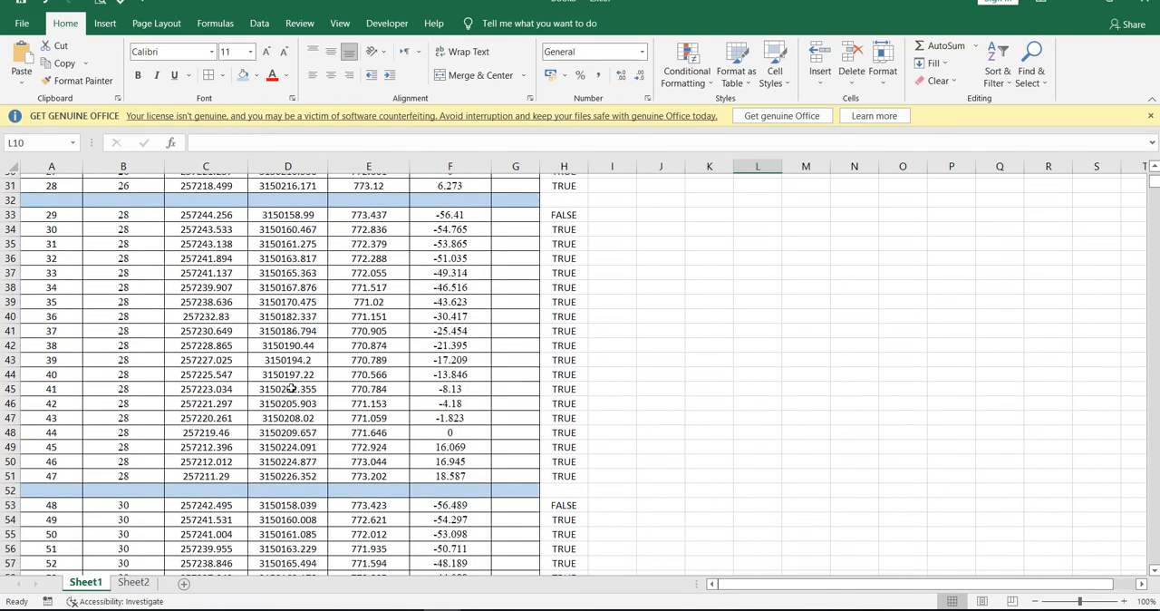
{"action": "scroll", "coordinate": [292, 388], "scroll_direction": "down", "scroll_amount": 8}
{"action": "scroll", "coordinate": [286, 403], "scroll_direction": "down", "scroll_amount": 16}
{"action": "scroll", "coordinate": [287, 403], "scroll_direction": "down", "scroll_amount": 18}
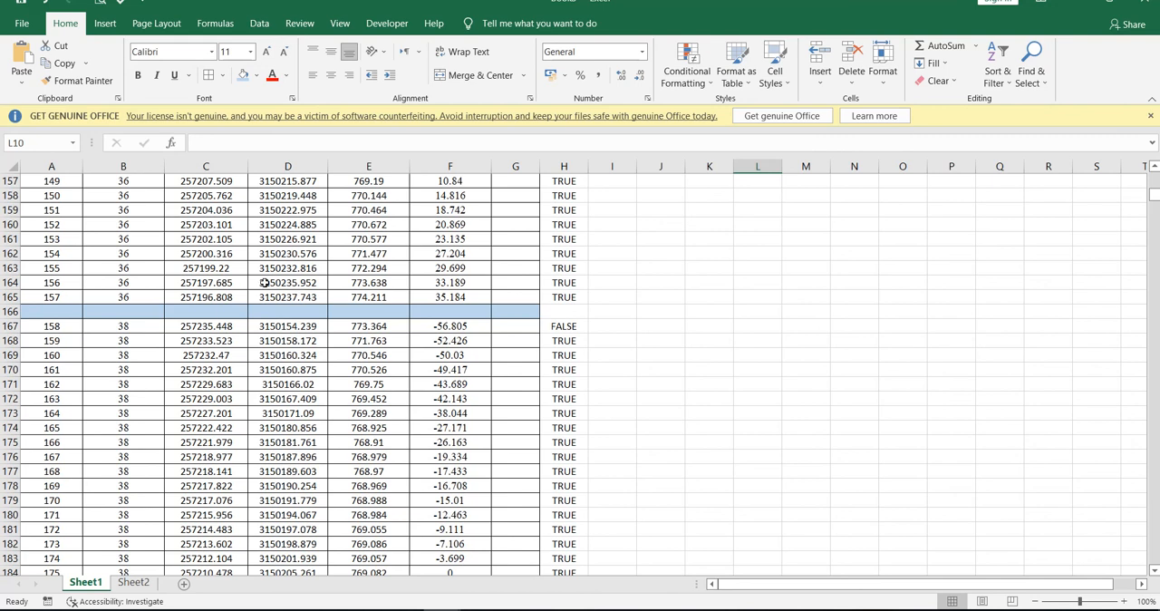
{"action": "scroll", "coordinate": [263, 283], "scroll_direction": "up", "scroll_amount": 20}
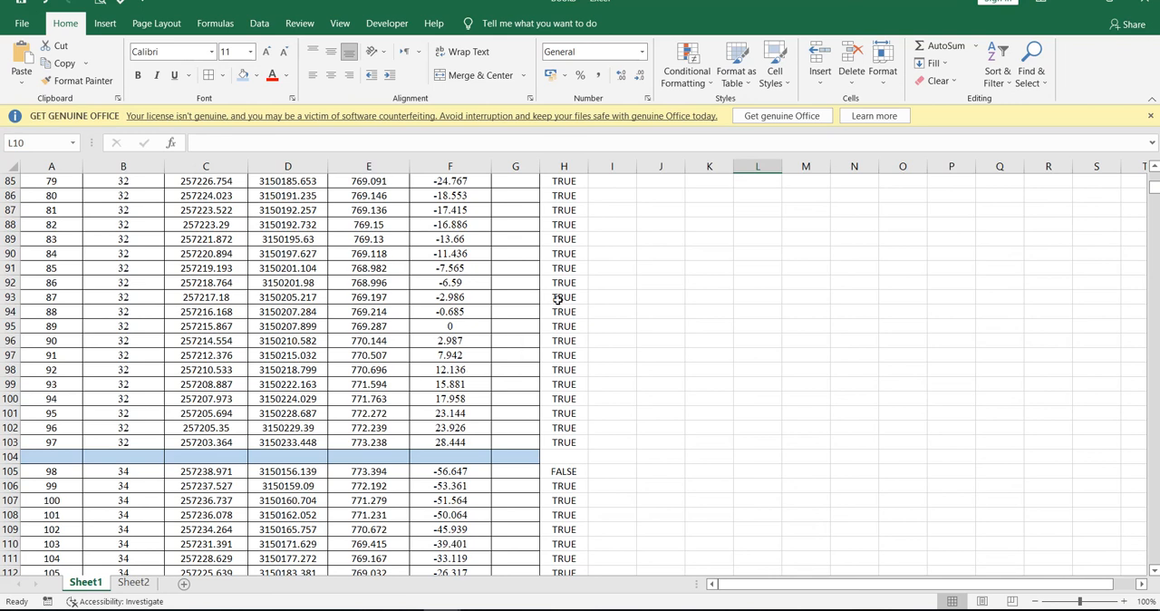
{"action": "left_click", "coordinate": [661, 166]}
{"action": "left_click", "coordinate": [563, 166]}
{"action": "key", "text": "Delete"}
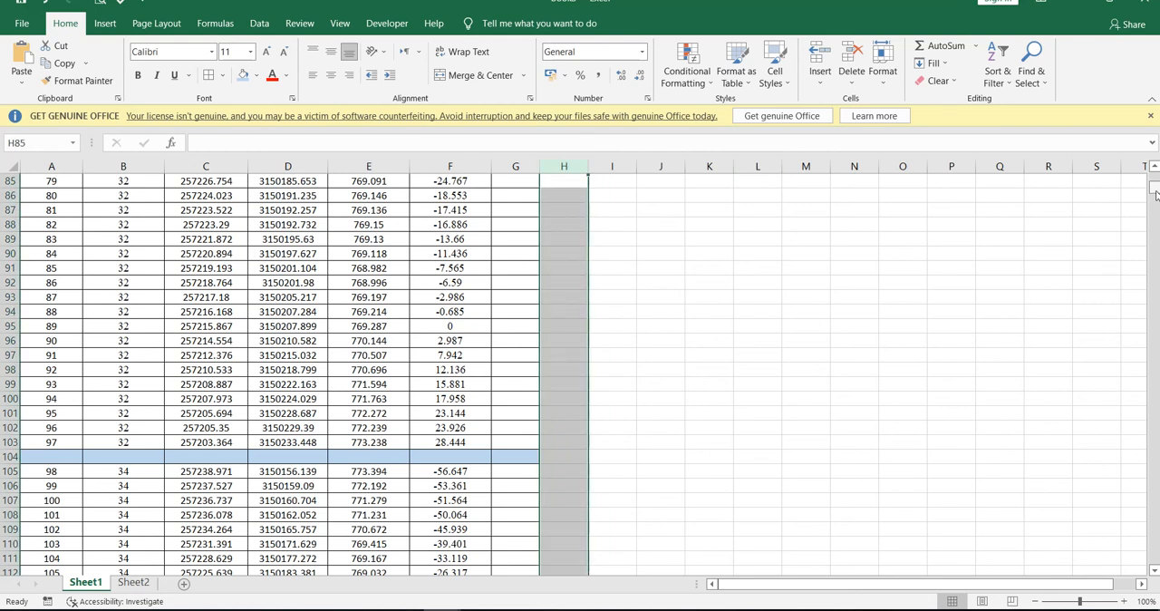
{"action": "left_click_drag", "start_coordinate": [1155, 192], "coordinate": [1155, 172]}
{"action": "left_click", "coordinate": [762, 257]}
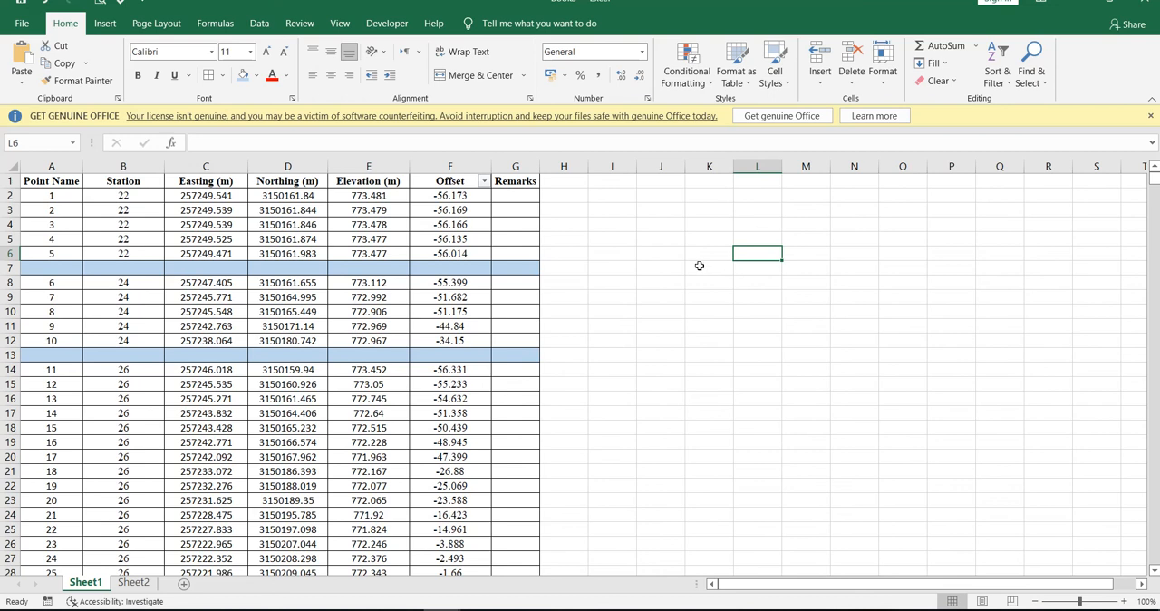
{"action": "left_click", "coordinate": [633, 240]}
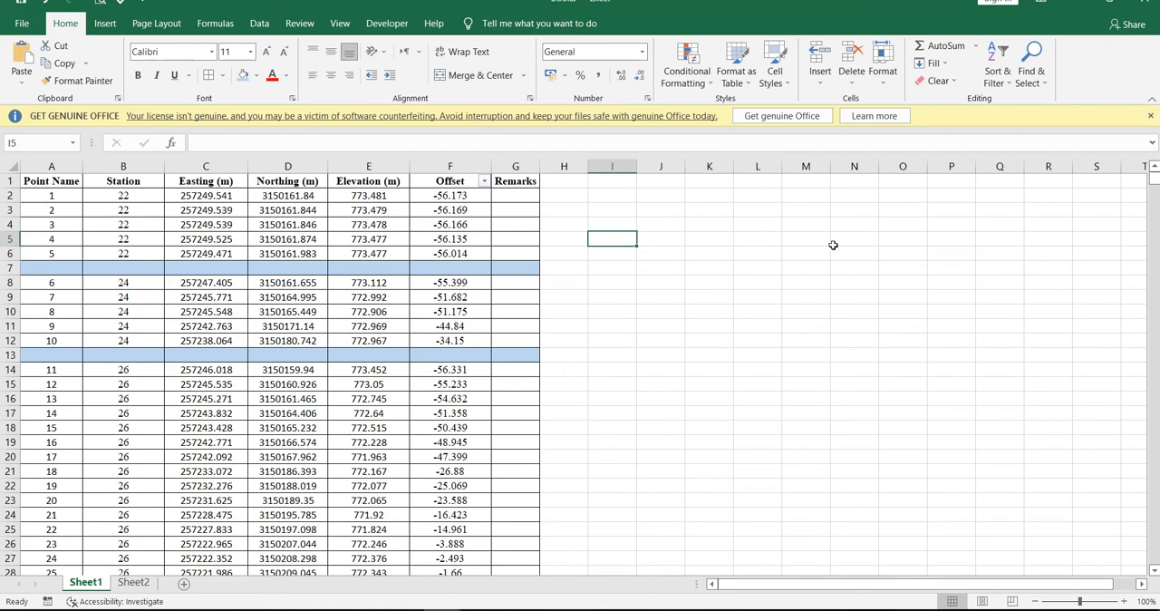